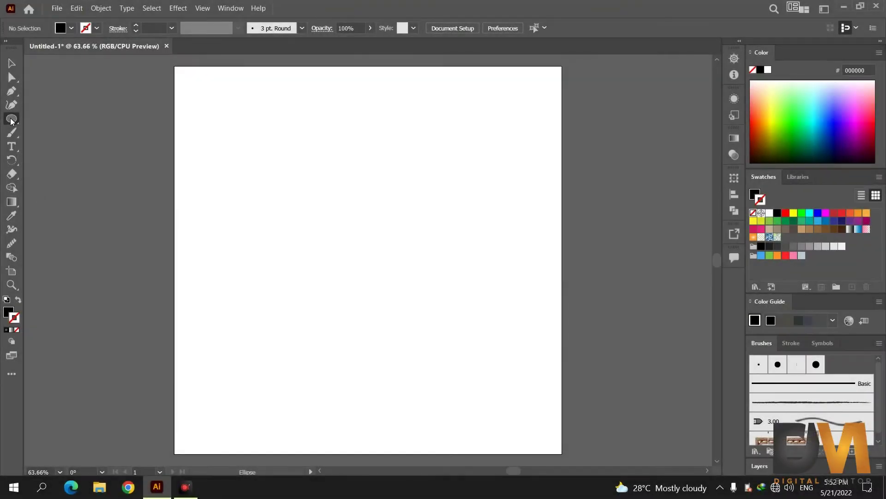
# - Draw a black circle on the artboard with the Ellipse Tool
pyautogui.rightClick(11, 120)
pyautogui.click(59, 133)
pyautogui.moveTo(314, 228); pyautogui.dragTo(412, 380)
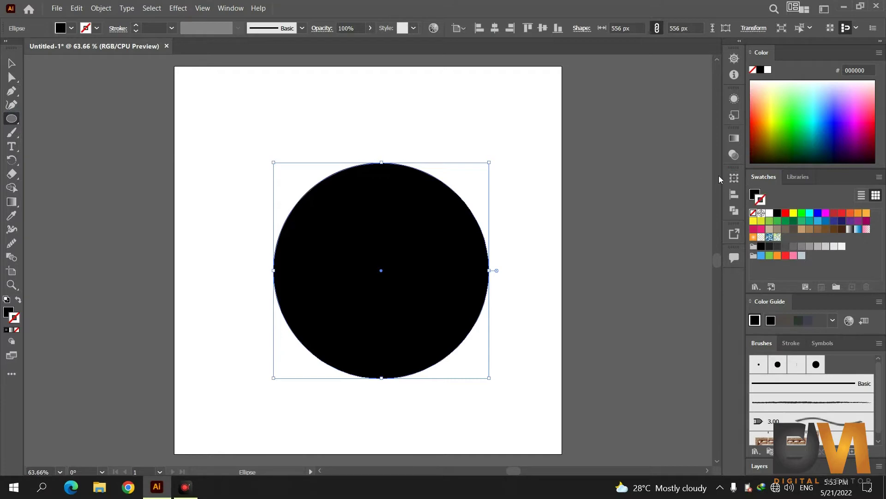
# - Centre the 556 px circle horizontally and vertically on the artboard
pyautogui.click(734, 180)
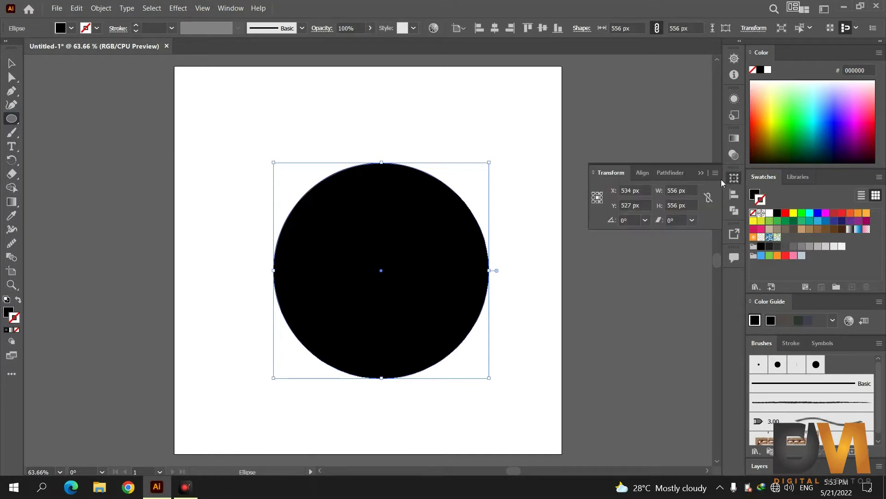
pyautogui.click(638, 173)
pyautogui.click(677, 272)
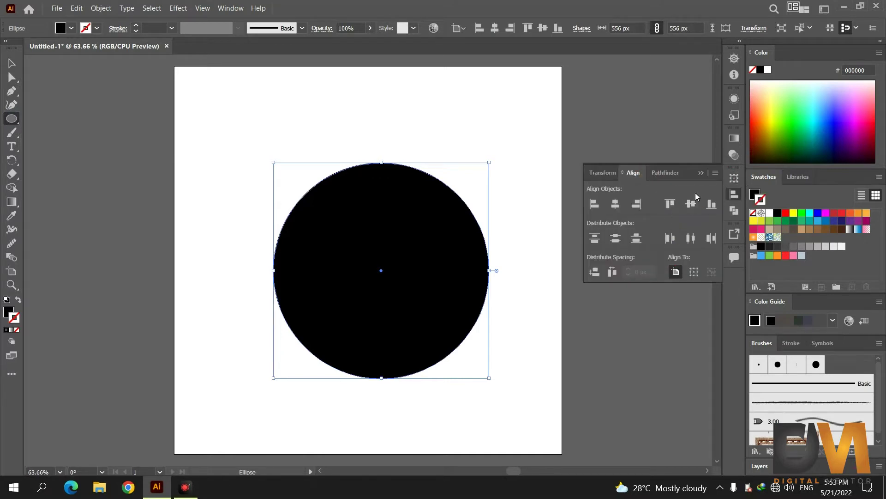
pyautogui.click(665, 202)
pyautogui.click(615, 204)
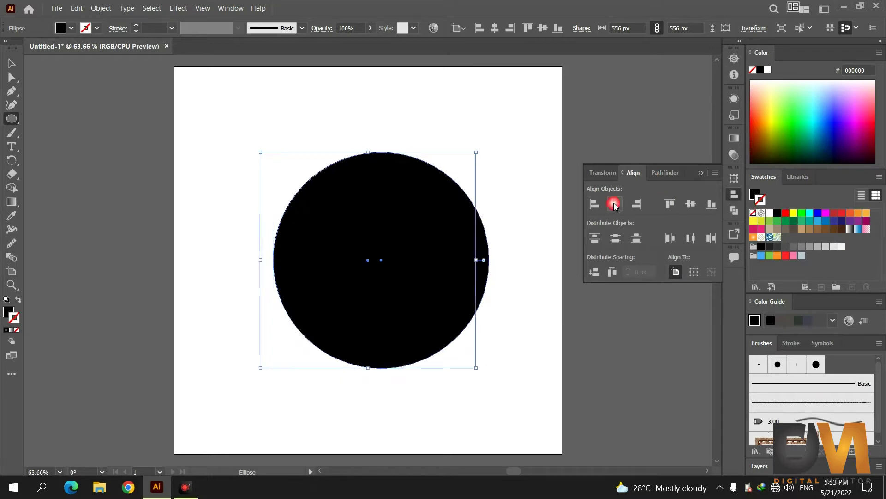
pyautogui.click(701, 174)
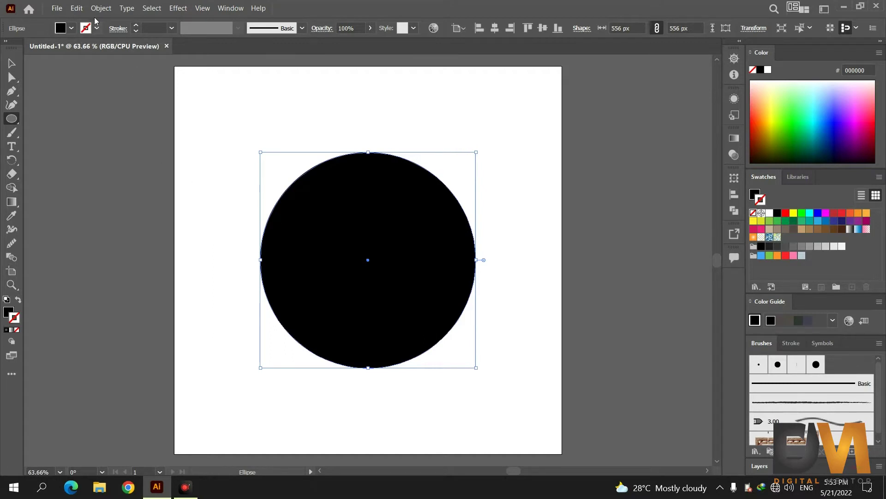
# - Paste an outline-only copy behind the circle and enlarge it from the centre to 775 px
pyautogui.click(77, 9)
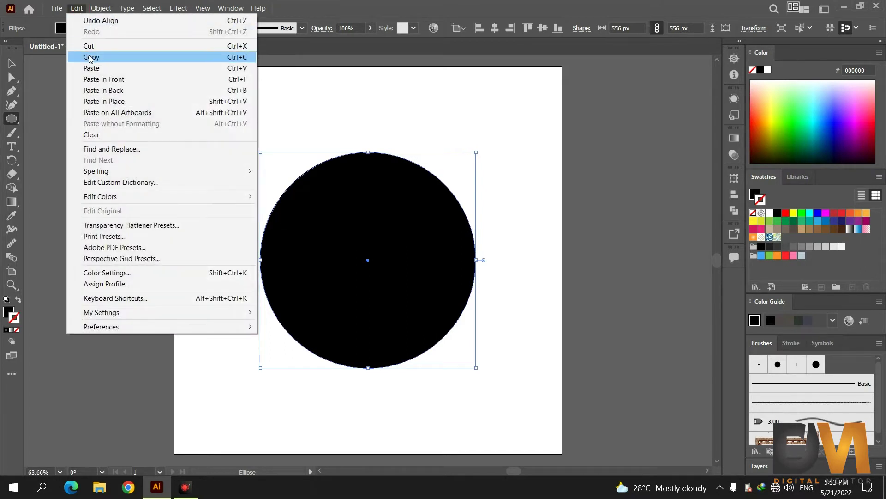
pyautogui.click(91, 57)
pyautogui.click(76, 8)
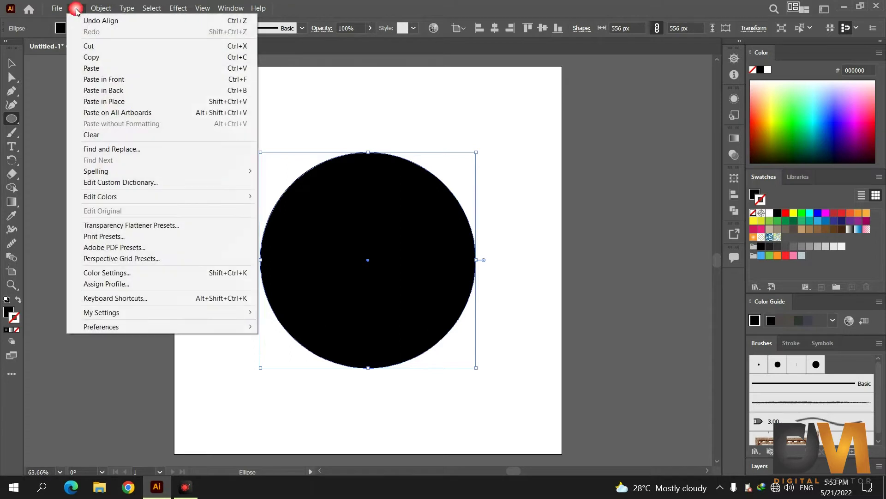
pyautogui.click(114, 91)
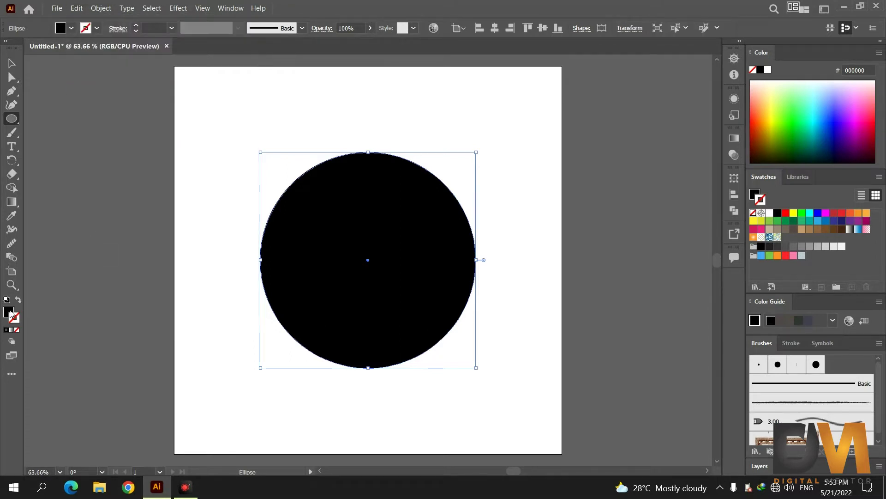
pyautogui.click(19, 299)
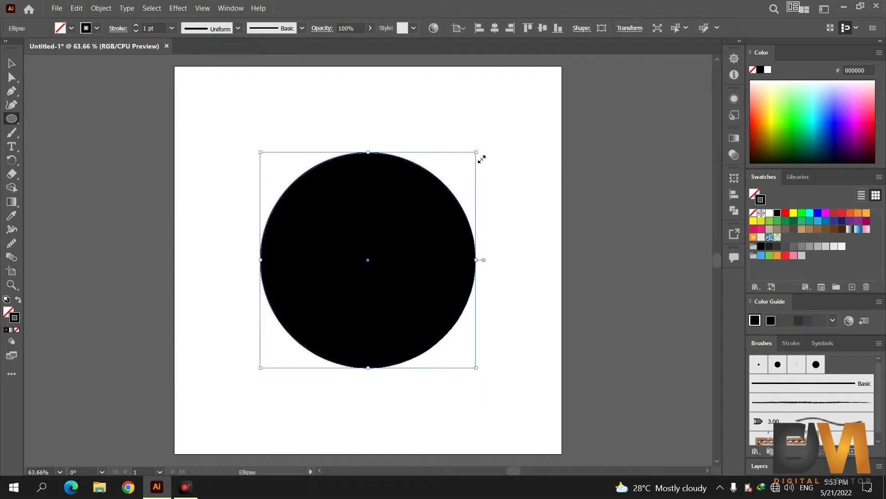
pyautogui.moveTo(482, 159); pyautogui.dragTo(540, 116)
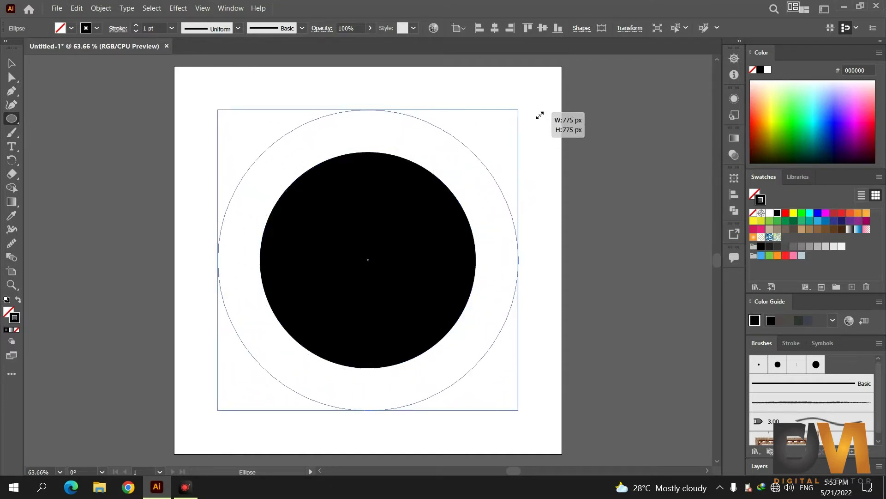
pyautogui.moveTo(540, 116); pyautogui.dragTo(546, 109)
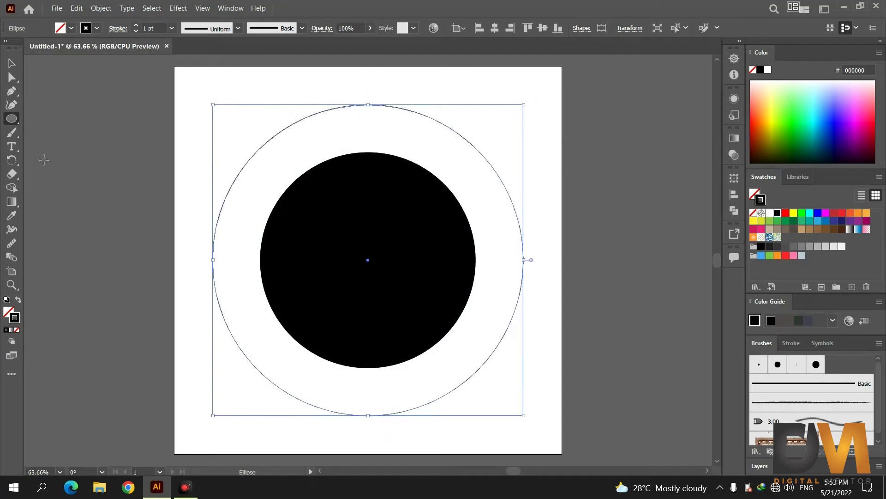
# - Cut the outer circle at its top-left with the Scissors tool
pyautogui.press('c')
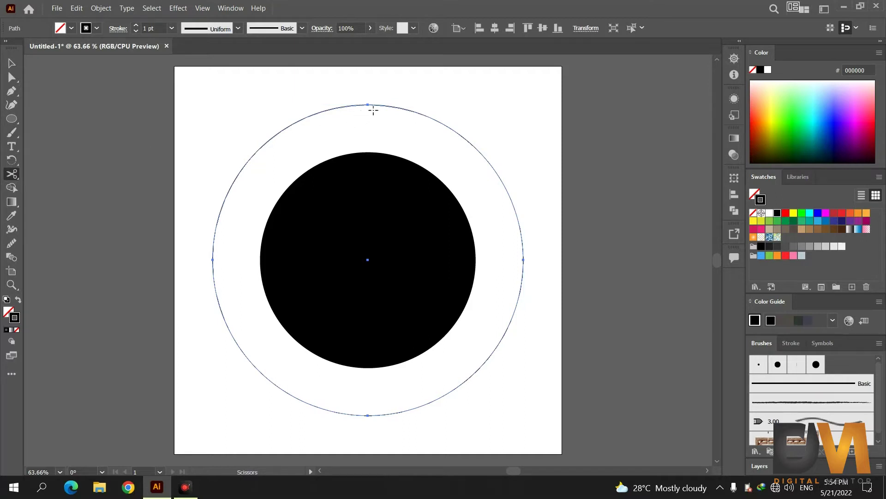
pyautogui.click(282, 130)
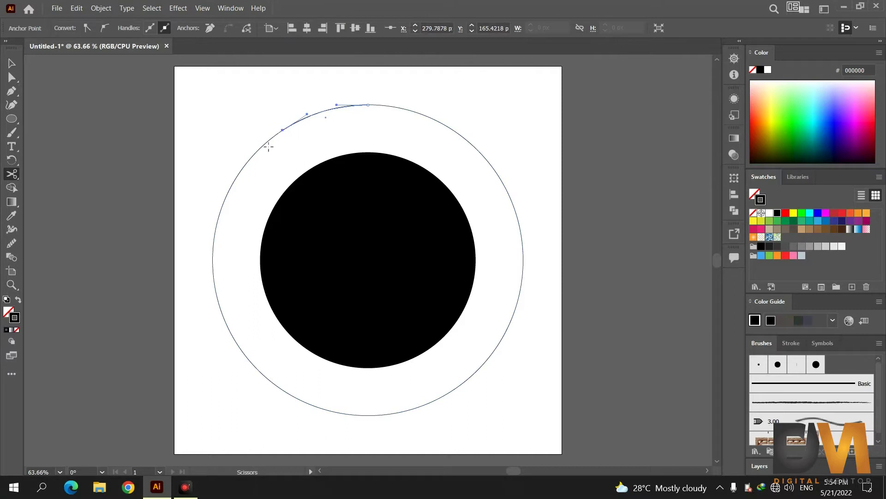
pyautogui.click(11, 64)
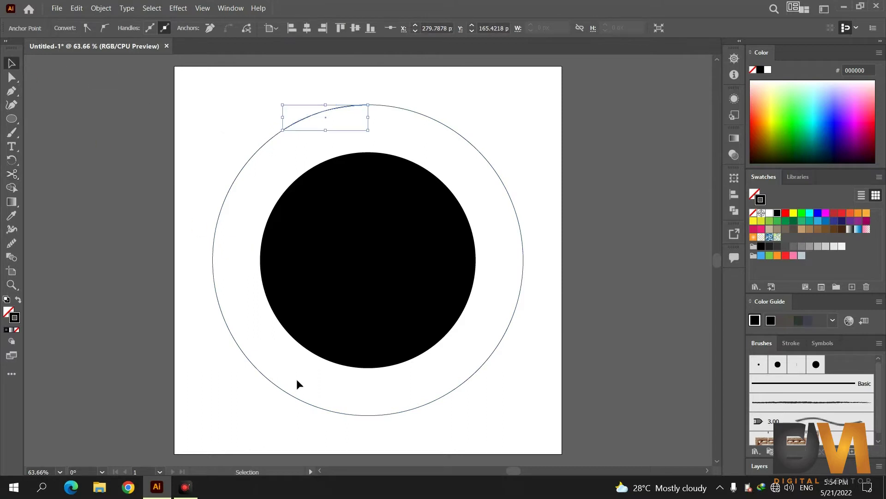
pyautogui.click(293, 395)
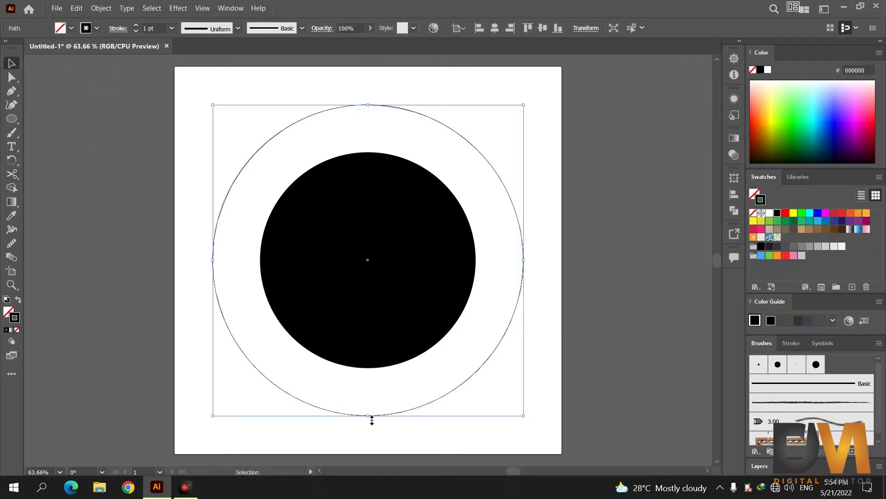
# - Cut the ring at its bottom and lower right, and delete the unwanted arc pieces
pyautogui.click(12, 173)
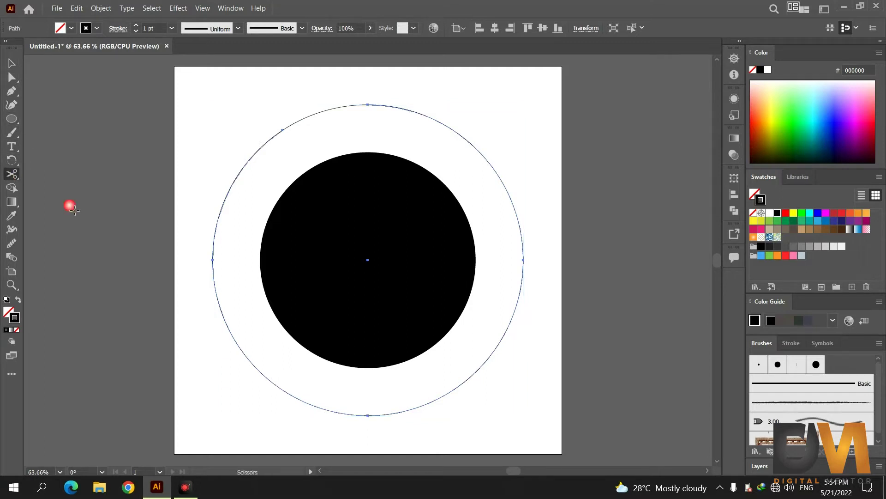
pyautogui.click(373, 421)
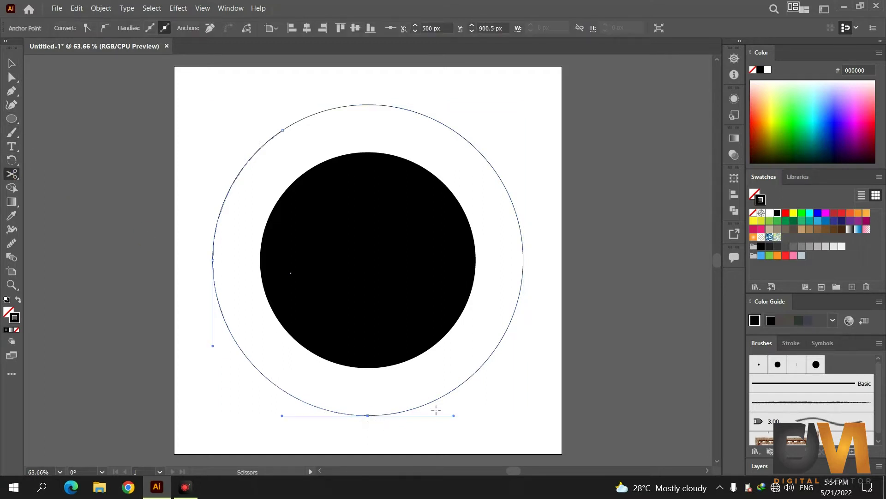
pyautogui.click(446, 393)
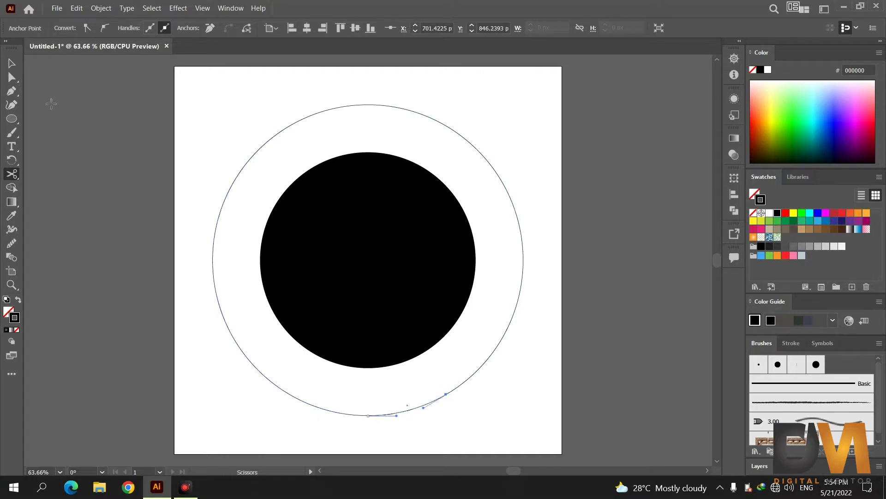
pyautogui.click(11, 63)
pyautogui.click(415, 408)
pyautogui.press('Delete')
pyautogui.click(323, 111)
pyautogui.press('Delete')
# - Give both remaining arcs a 60 pt black stroke
pyautogui.click(229, 192)
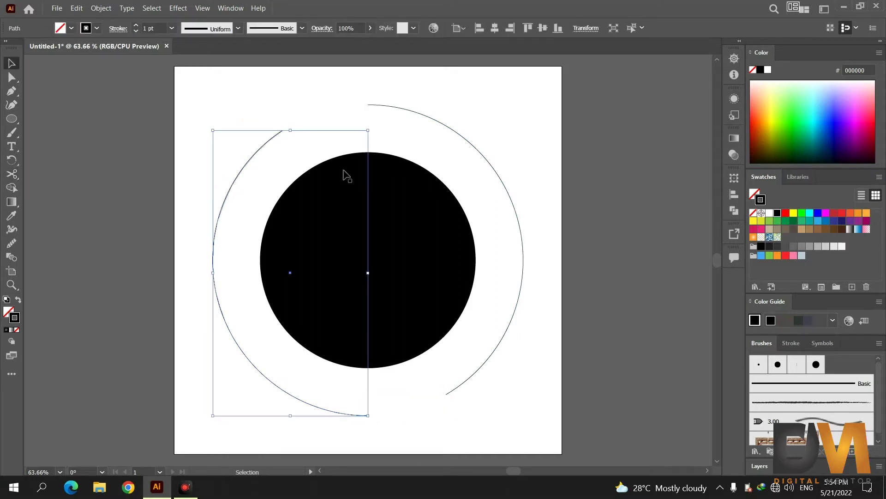
pyautogui.keyDown('shift'); pyautogui.click(455, 131); pyautogui.keyUp('shift')
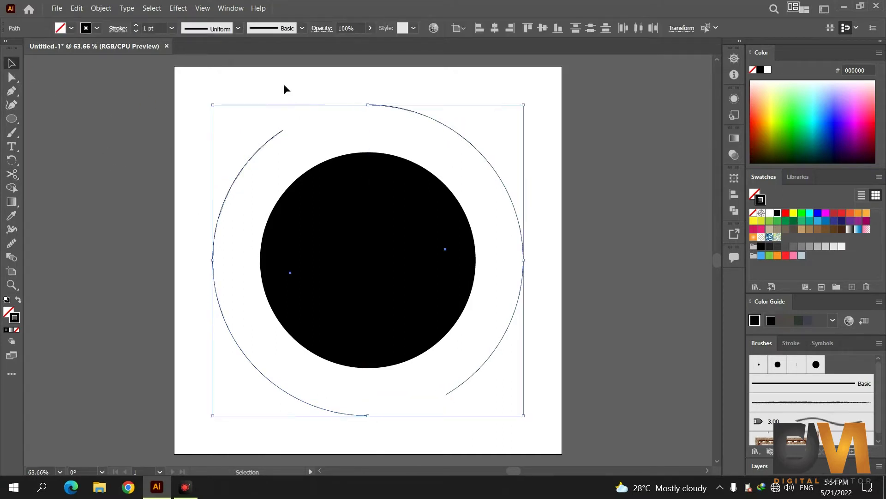
pyautogui.click(172, 28)
pyautogui.click(190, 281)
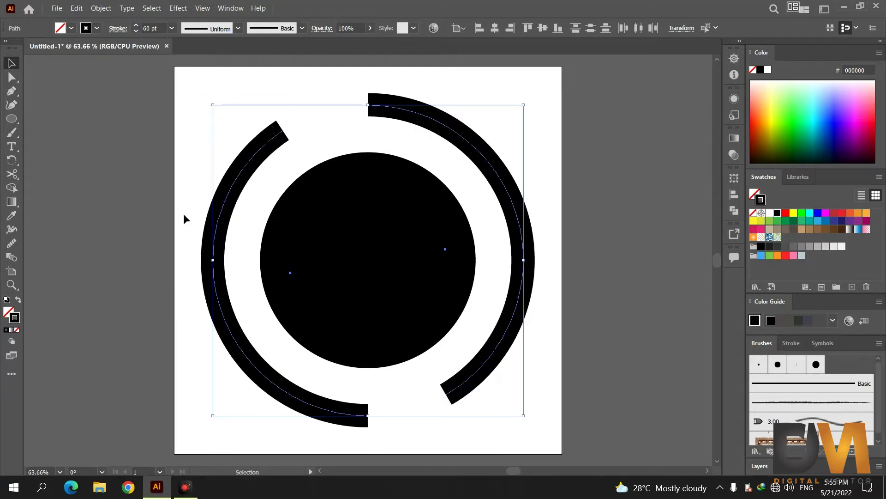
pyautogui.click(165, 206)
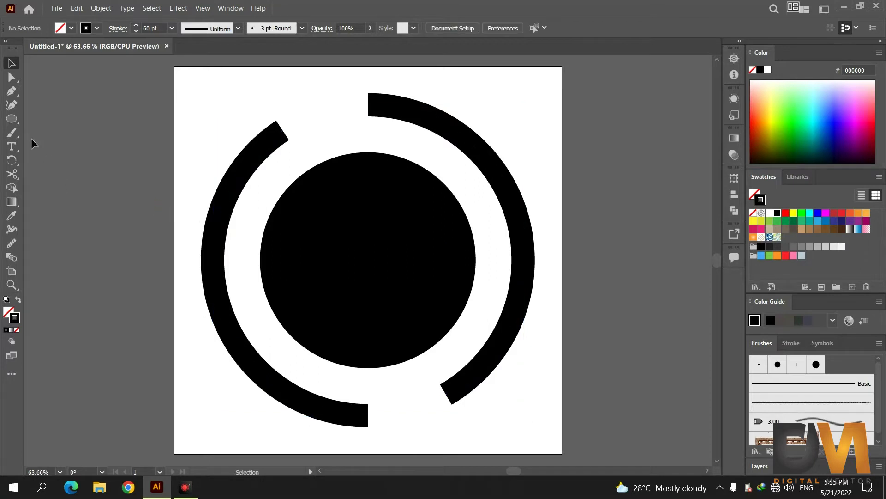
pyautogui.click(11, 118)
pyautogui.click(30, 118)
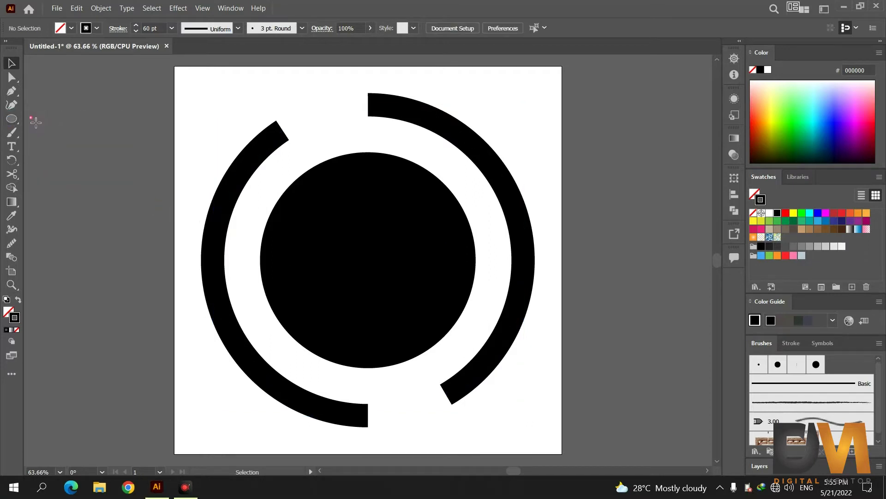
# - Draw a tall solid black rectangle left of the artboard and zoom to 100%
pyautogui.moveTo(102, 293)
pyautogui.mouseDown()
pyautogui.moveTo(157, 391)
pyautogui.moveTo(156, 377)
pyautogui.mouseUp()
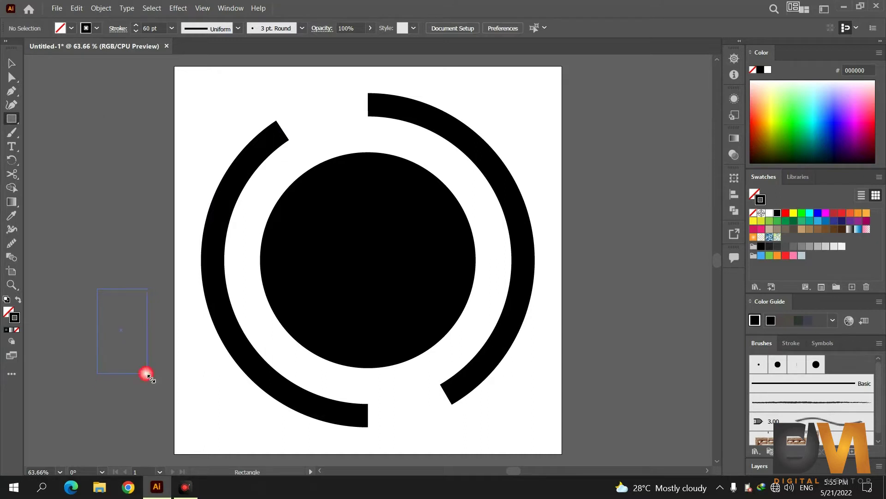
pyautogui.moveTo(155, 378); pyautogui.dragTo(147, 372)
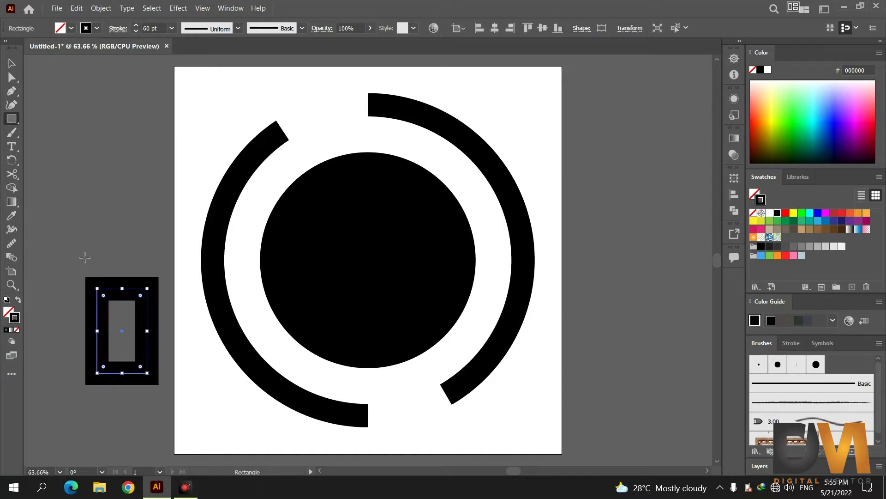
pyautogui.click(19, 301)
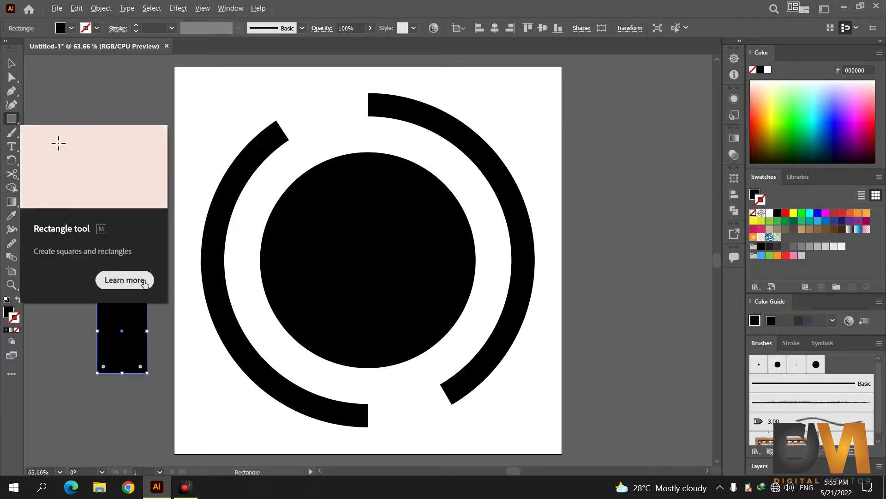
pyautogui.hotkey('ctrl', '1')
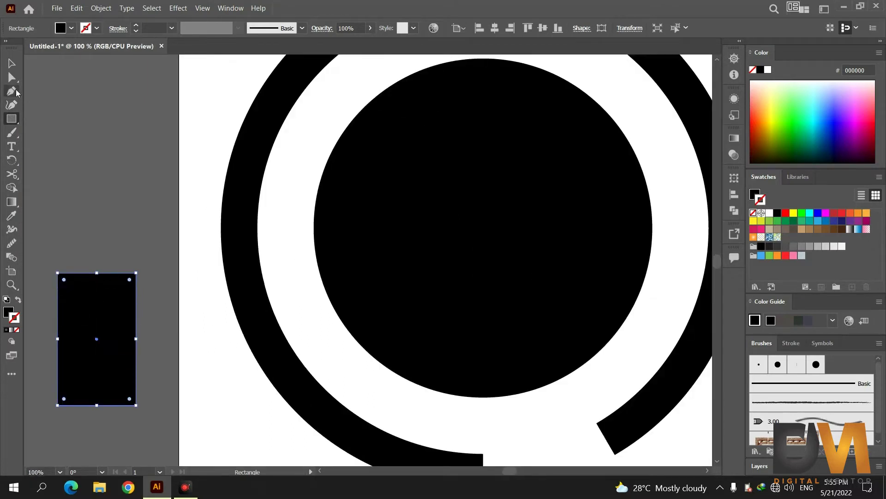
# - Round the rectangle's bottom corners and draw a thin tall rectangle over its left edge
pyautogui.click(11, 77)
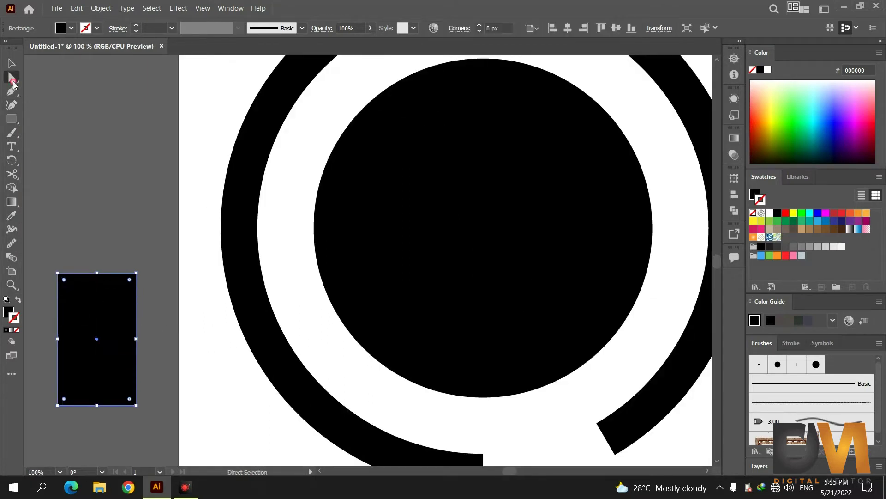
pyautogui.click(58, 406)
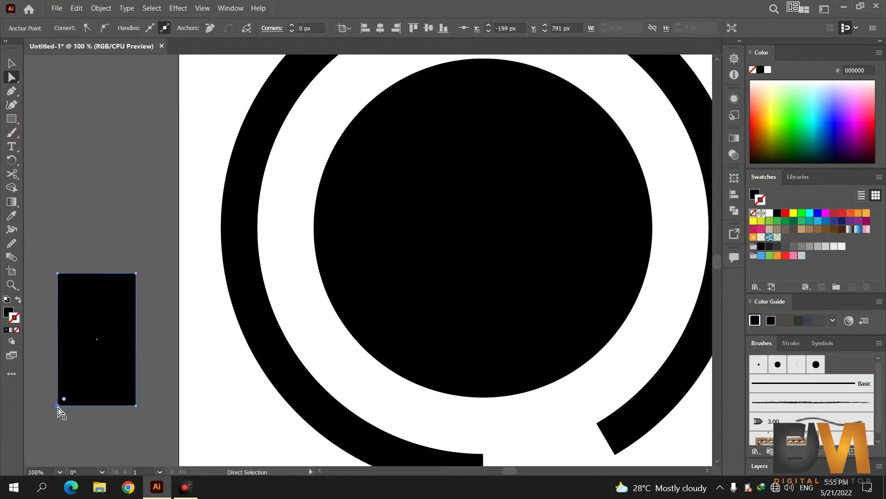
pyautogui.keyDown('shift'); pyautogui.click(136, 406); pyautogui.keyUp('shift')
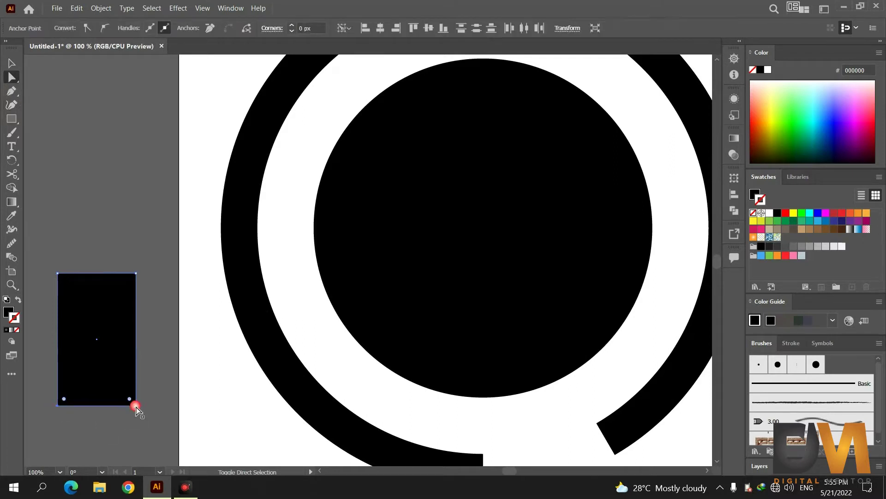
pyautogui.moveTo(131, 402)
pyautogui.mouseDown()
pyautogui.moveTo(125, 370)
pyautogui.moveTo(126, 380)
pyautogui.mouseUp()
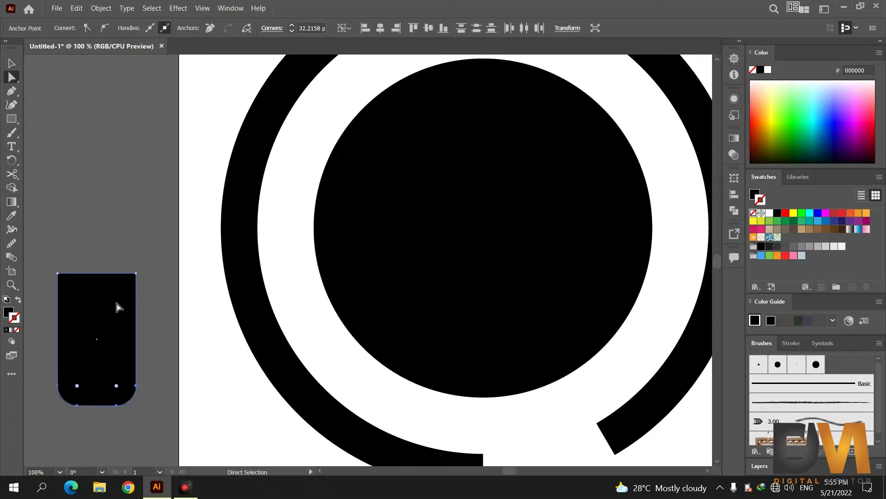
pyautogui.click(14, 121)
pyautogui.moveTo(67, 227); pyautogui.dragTo(78, 352)
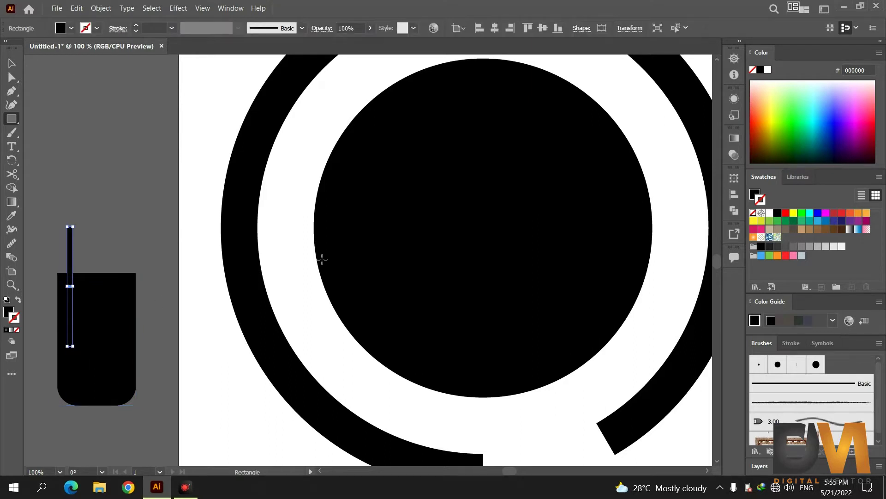
# - Make the thin bar white-filled with no stroke
pyautogui.click(769, 213)
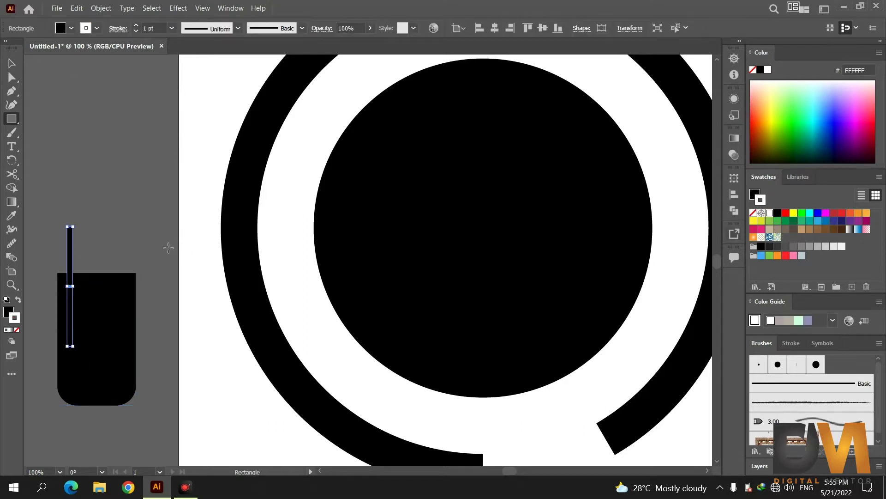
pyautogui.click(16, 330)
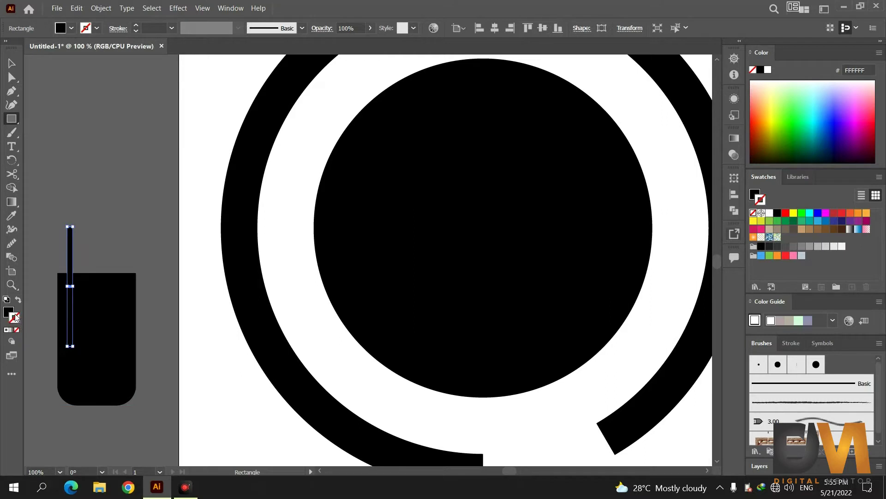
pyautogui.click(8, 312)
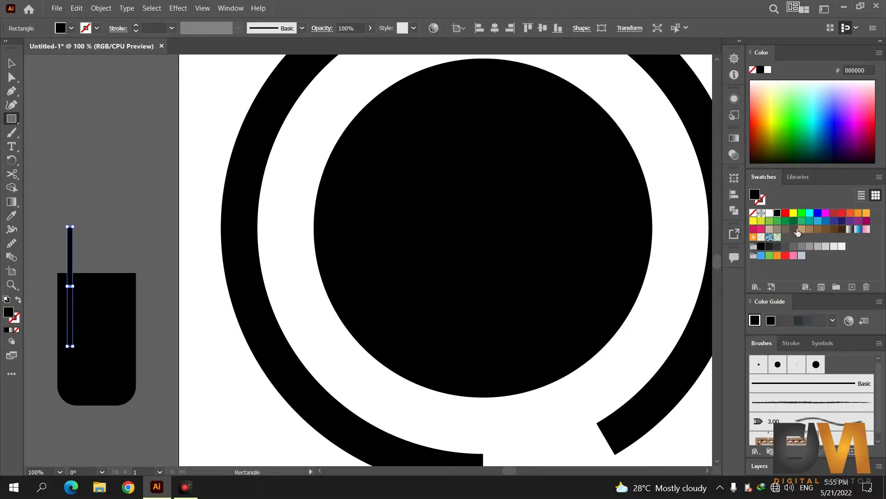
pyautogui.click(769, 213)
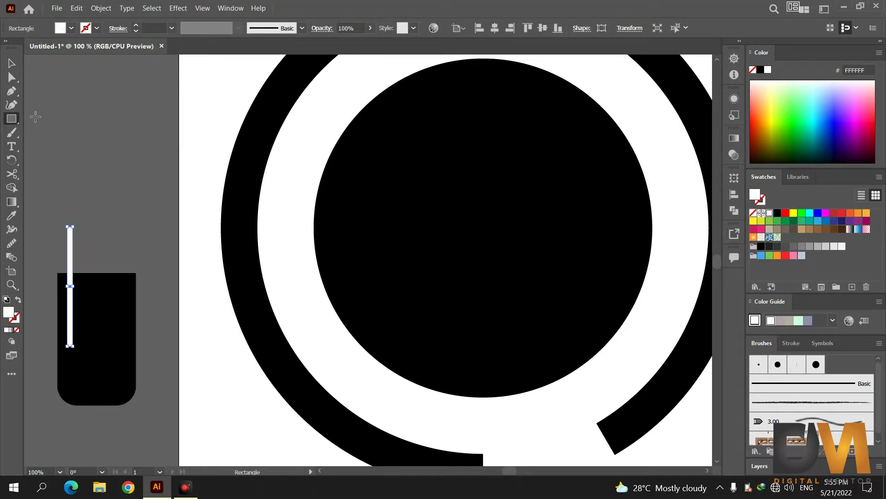
# - Round the white bar's bottom corners
pyautogui.press('a')
pyautogui.scroll(1, 74, 340)
pyautogui.scroll(1, 75, 363)
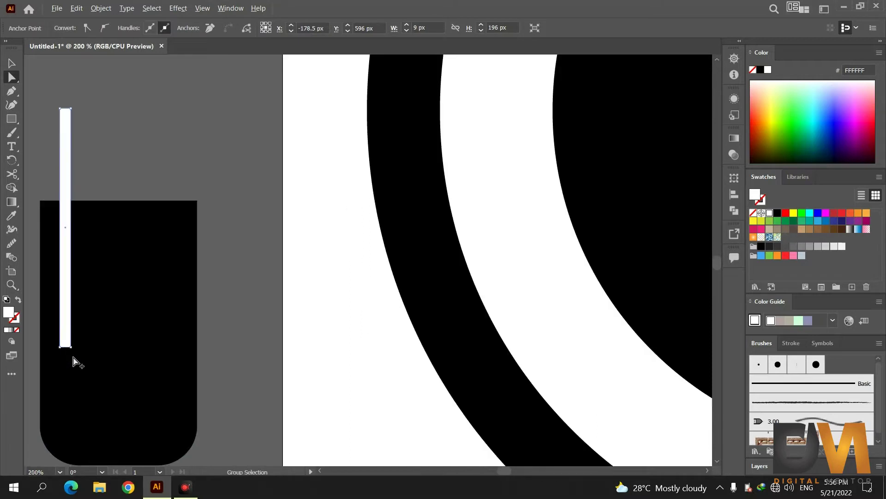
pyautogui.click(71, 346)
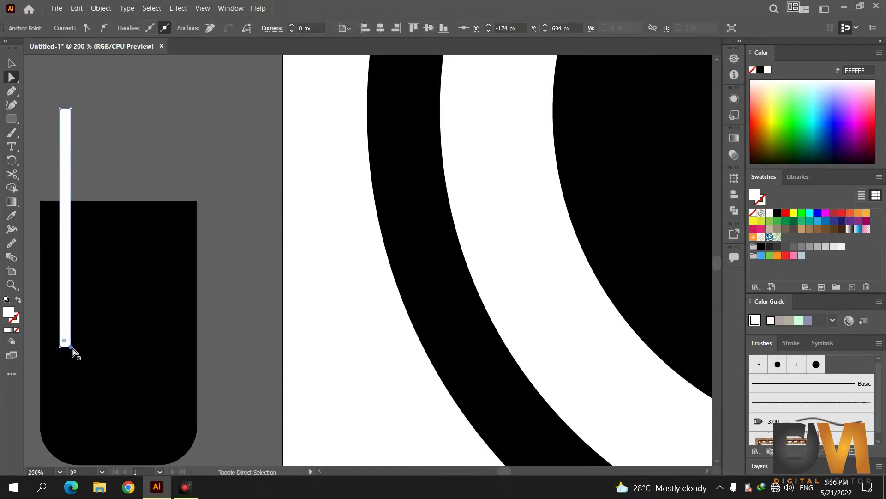
pyautogui.keyDown('shift'); pyautogui.click(61, 347); pyautogui.keyUp('shift')
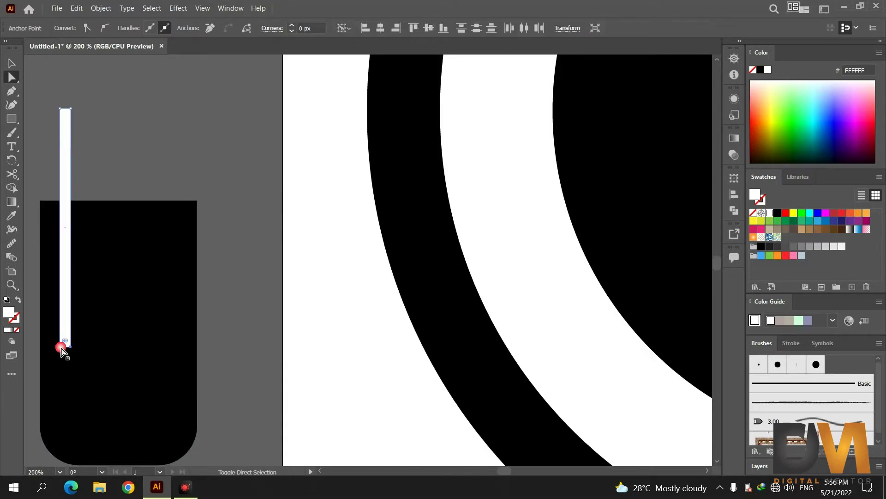
pyautogui.moveTo(66, 341); pyautogui.dragTo(65, 319)
# - Duplicate the white bar sideways into a row of four bars
pyautogui.click(12, 63)
pyautogui.click(67, 135)
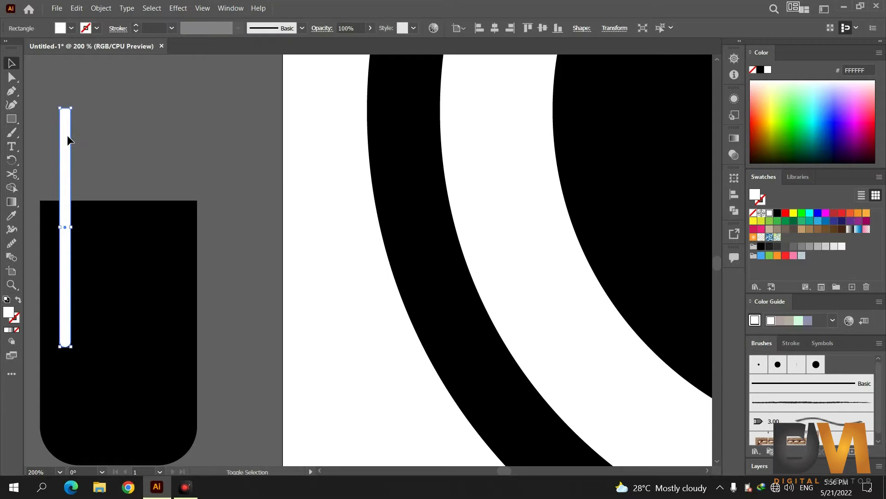
pyautogui.moveTo(67, 136); pyautogui.dragTo(94, 141)
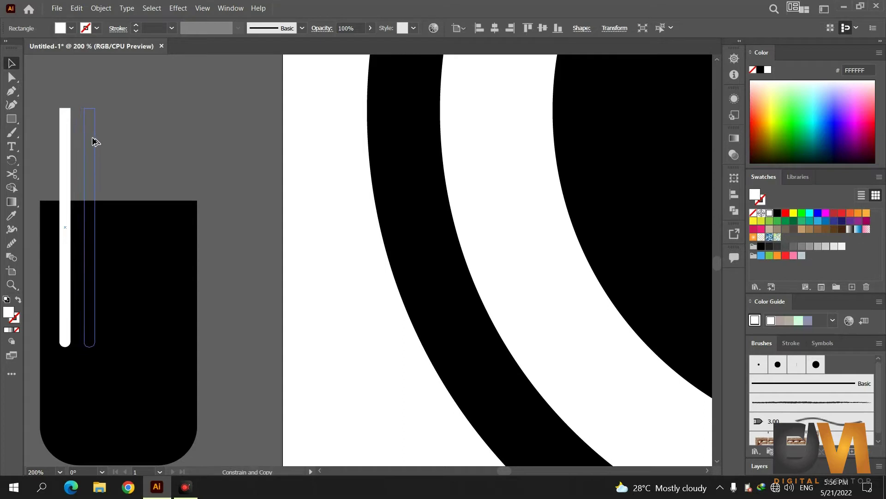
pyautogui.moveTo(92, 140); pyautogui.dragTo(90, 140)
pyautogui.press('a')
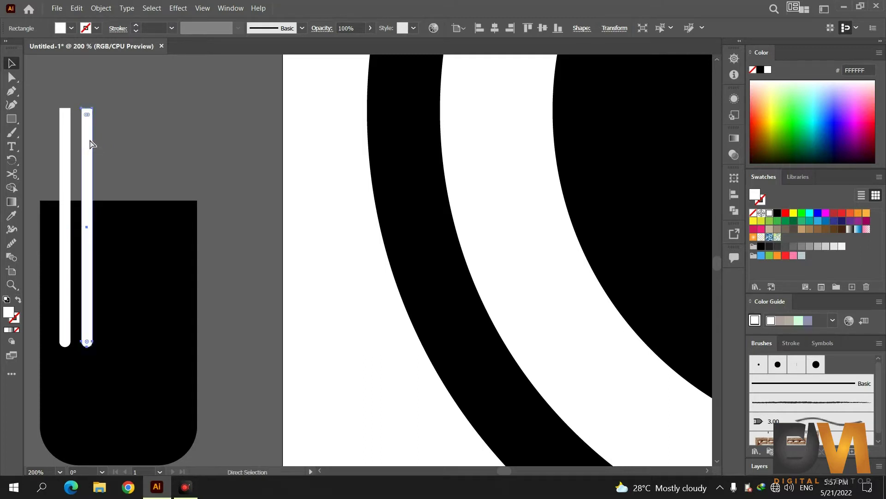
pyautogui.hotkey('ctrl', 'd')
pyautogui.hotkey('ctrl', 'd')
pyautogui.press('v')
# - Narrow the black rectangle to 95 px, shorten it, and select it with all four bars
pyautogui.click(154, 197)
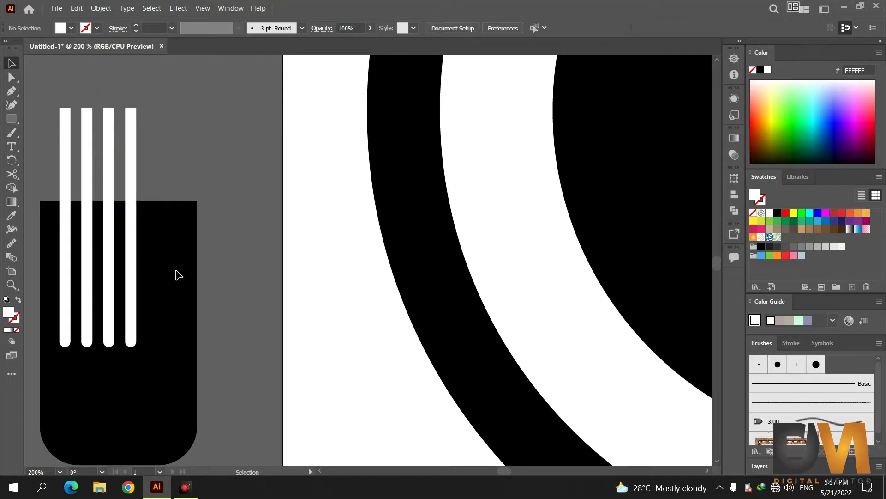
pyautogui.click(198, 340)
pyautogui.moveTo(200, 339); pyautogui.dragTo(168, 338)
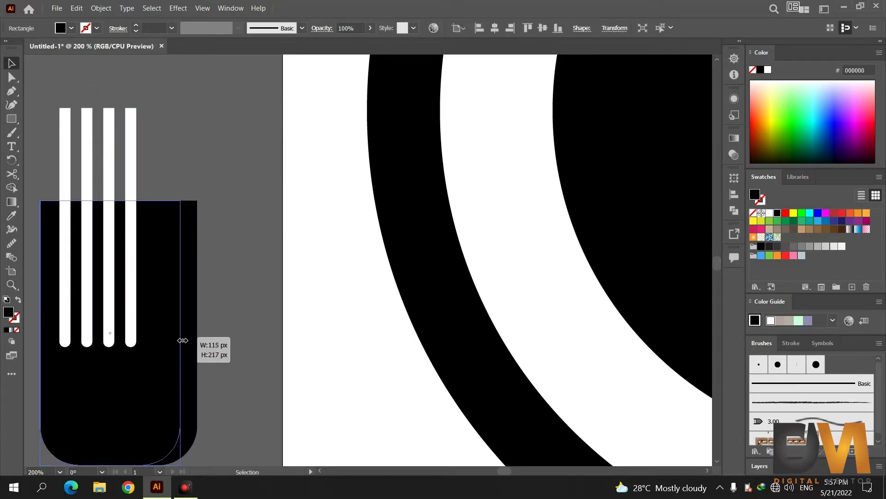
pyautogui.moveTo(168, 338); pyautogui.dragTo(159, 336)
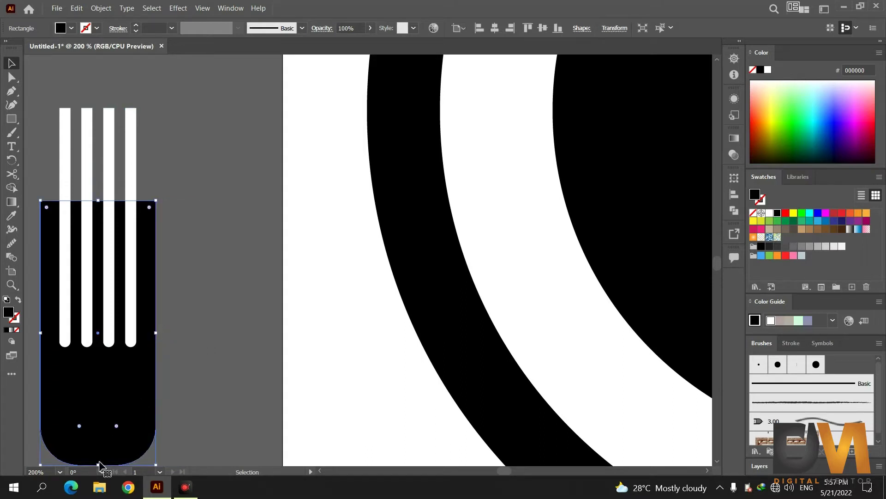
pyautogui.moveTo(103, 469); pyautogui.dragTo(103, 440)
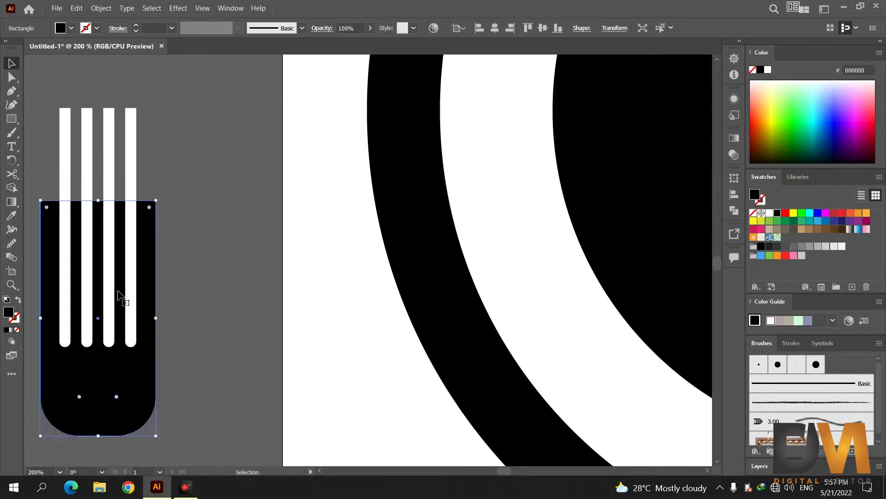
pyautogui.moveTo(43, 87); pyautogui.dragTo(181, 269)
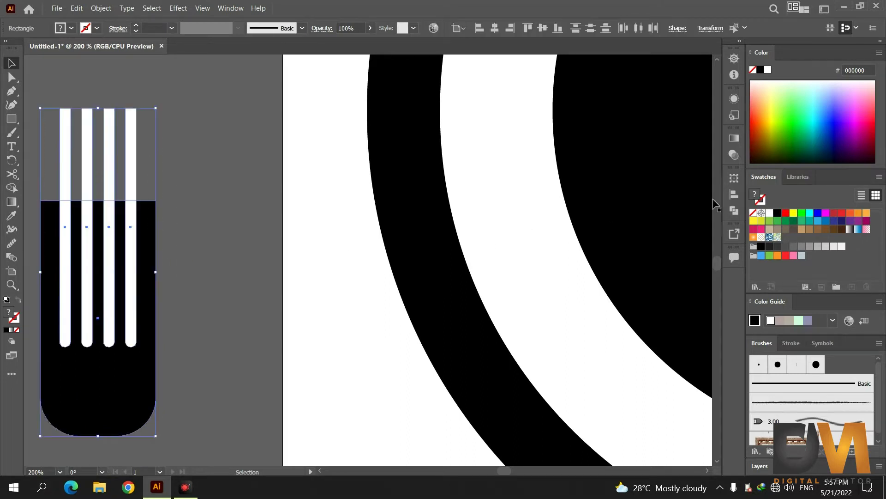
# - Cut the four bars out of the black shape with Pathfinder Minus Front
pyautogui.click(735, 180)
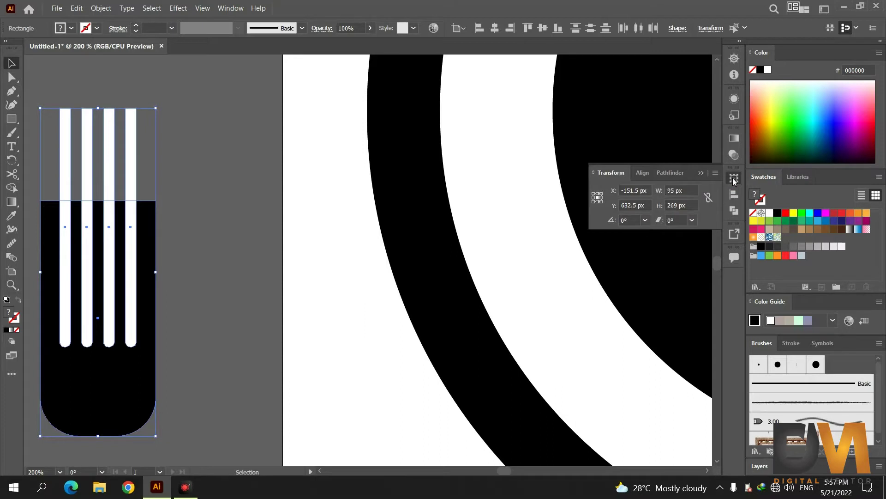
pyautogui.click(672, 174)
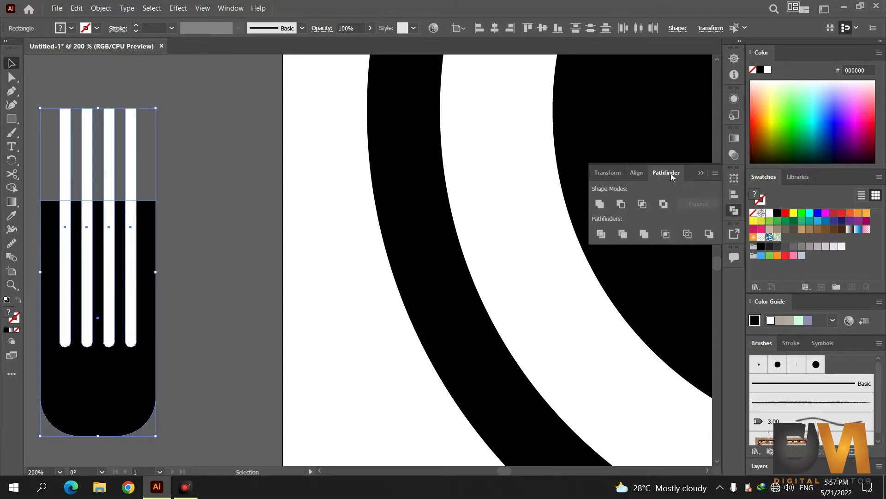
pyautogui.click(621, 205)
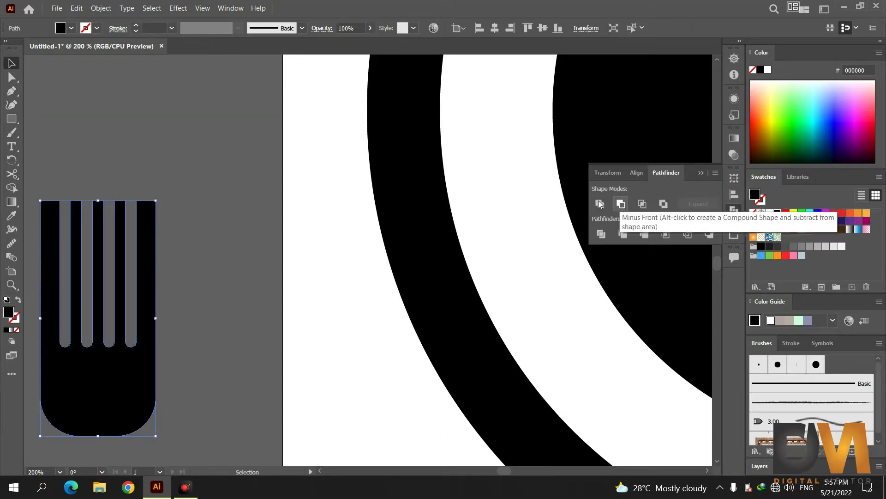
# - Round the fork's top outer corners
pyautogui.click(203, 189)
pyautogui.moveTo(178, 185); pyautogui.dragTo(42, 225)
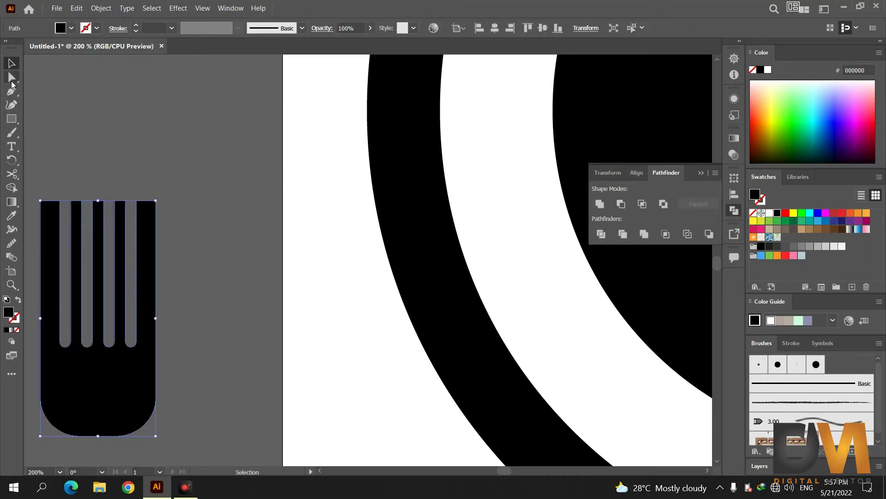
pyautogui.click(10, 79)
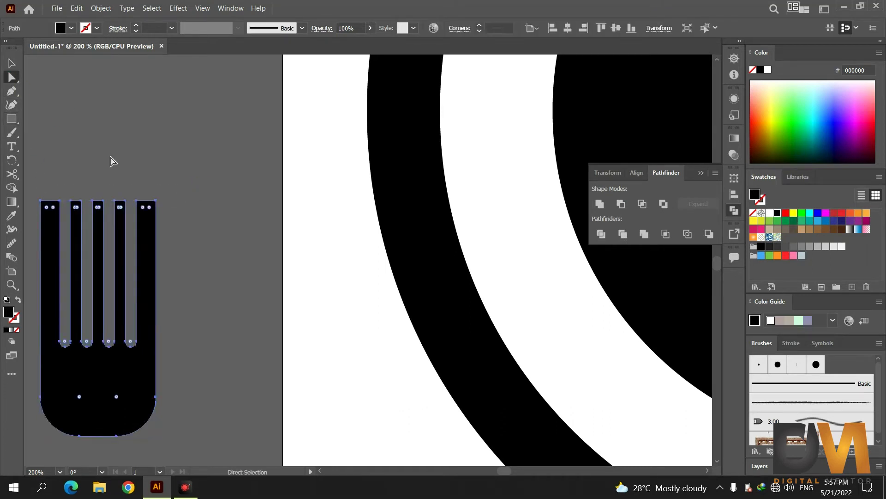
pyautogui.click(156, 202)
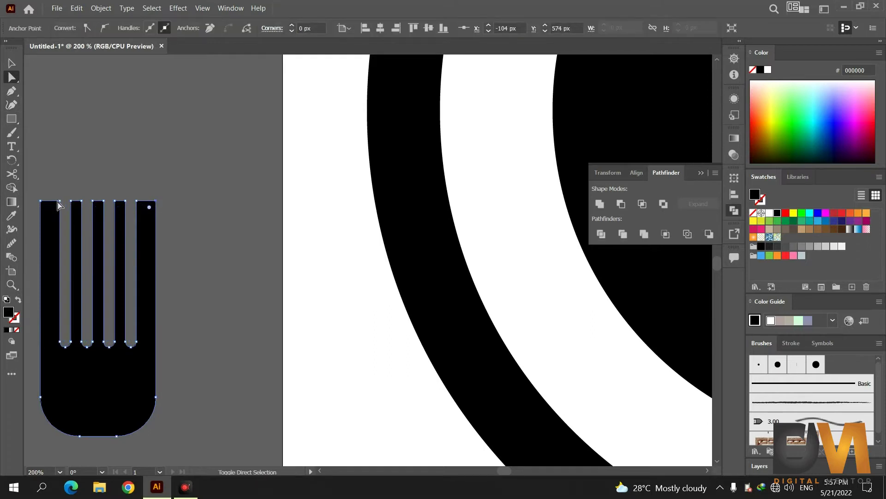
pyautogui.keyDown('shift'); pyautogui.click(40, 201); pyautogui.keyUp('shift')
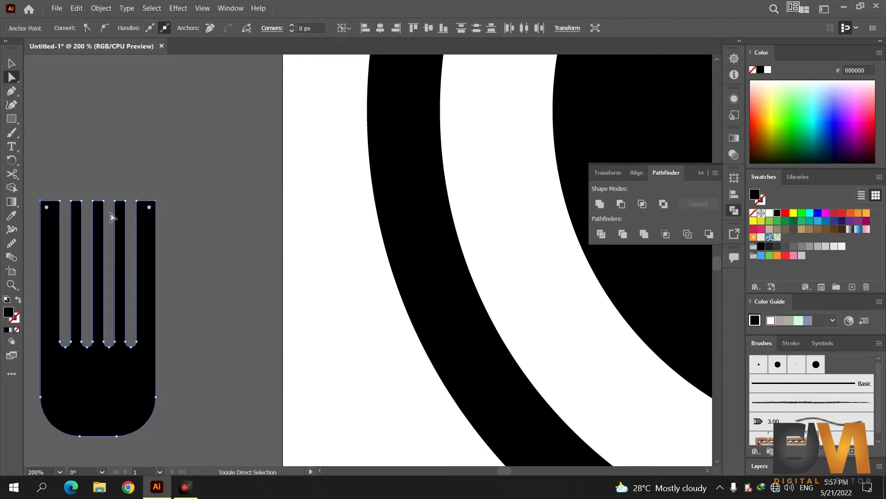
pyautogui.moveTo(150, 207); pyautogui.dragTo(158, 207)
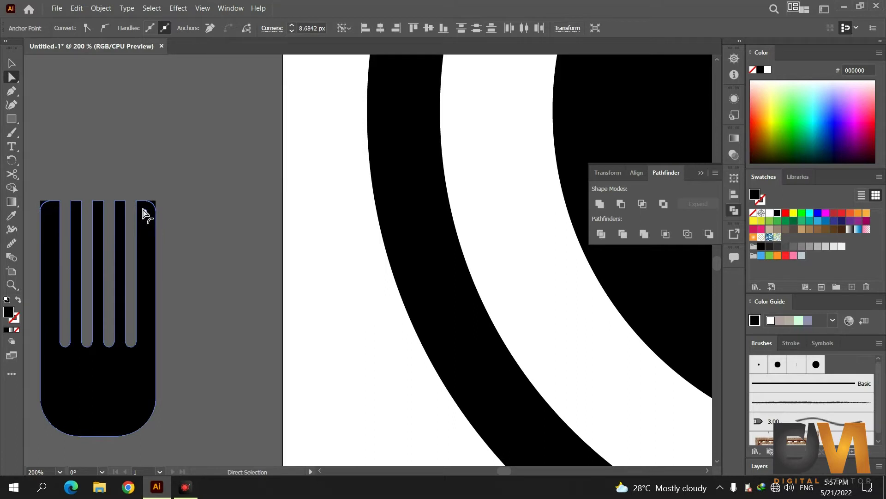
pyautogui.click(185, 193)
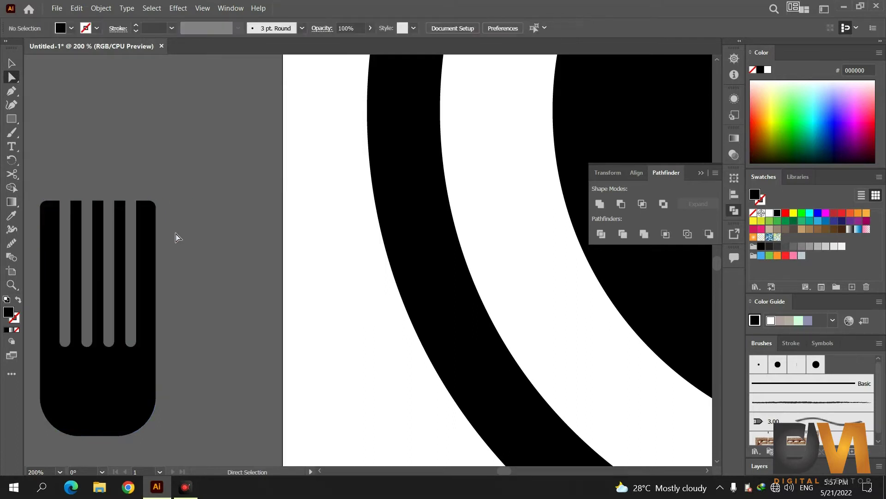
pyautogui.click(11, 120)
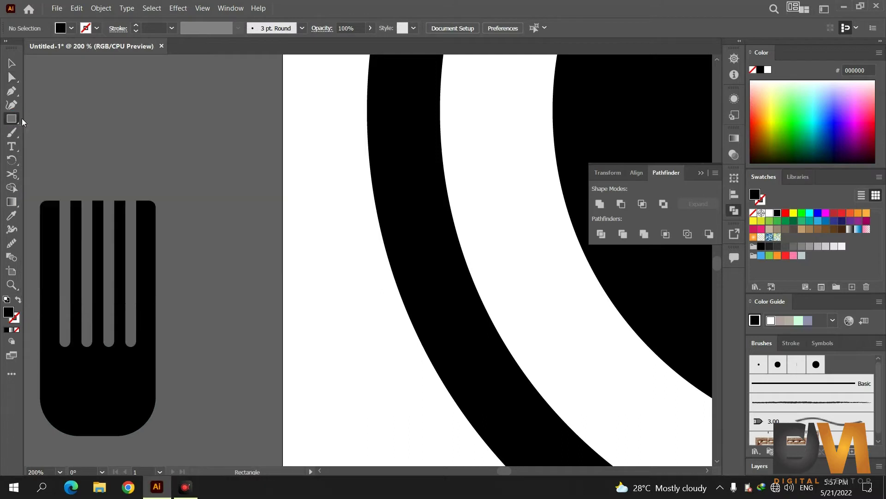
# - Draw a large black circle beside the fork
pyautogui.click(11, 120)
pyautogui.moveTo(236, 331); pyautogui.dragTo(328, 423)
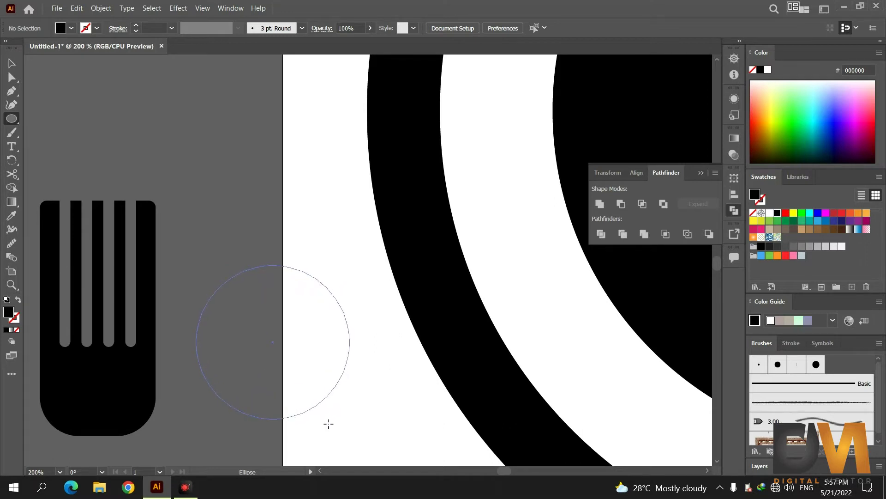
pyautogui.moveTo(328, 423); pyautogui.dragTo(329, 423)
pyautogui.press('v')
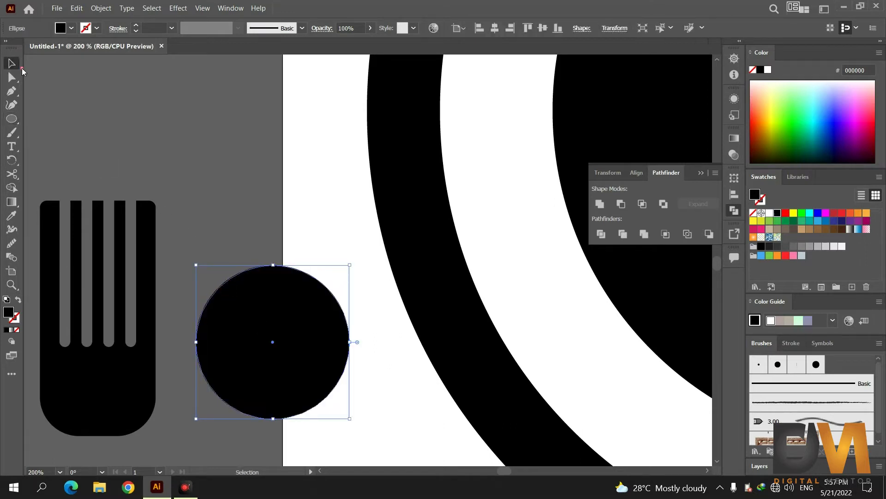
pyautogui.moveTo(250, 316); pyautogui.dragTo(235, 325)
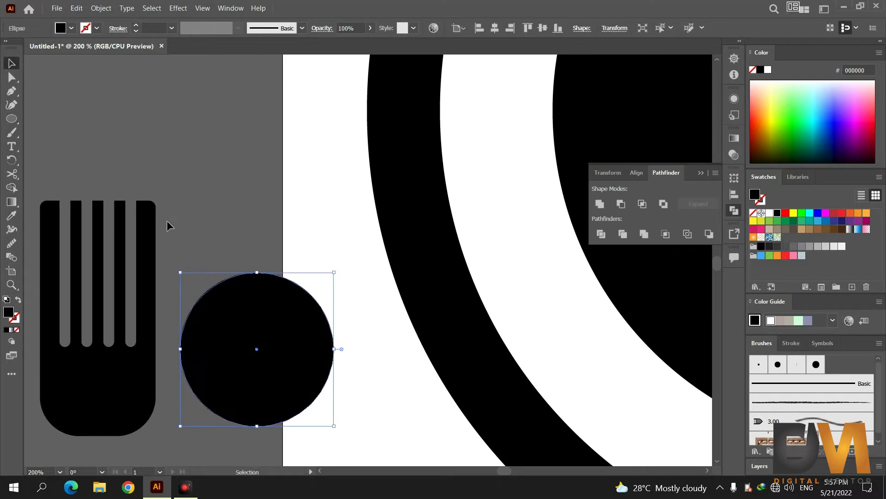
# - Draw a smaller circle overlapping above the first one
pyautogui.click(11, 119)
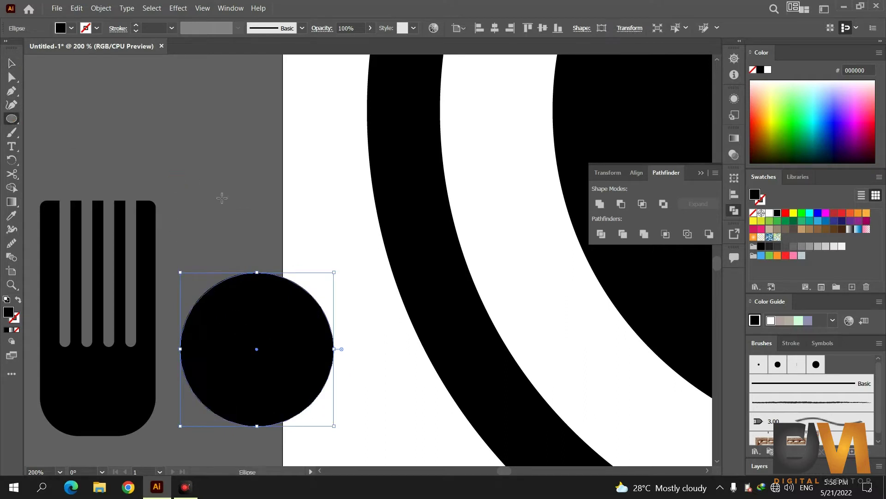
pyautogui.moveTo(224, 197); pyautogui.dragTo(322, 324)
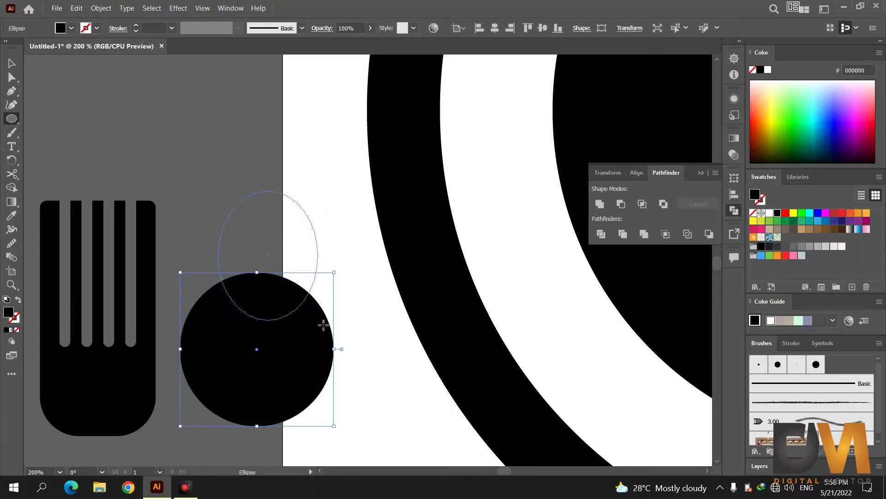
pyautogui.moveTo(317, 318); pyautogui.dragTo(338, 312)
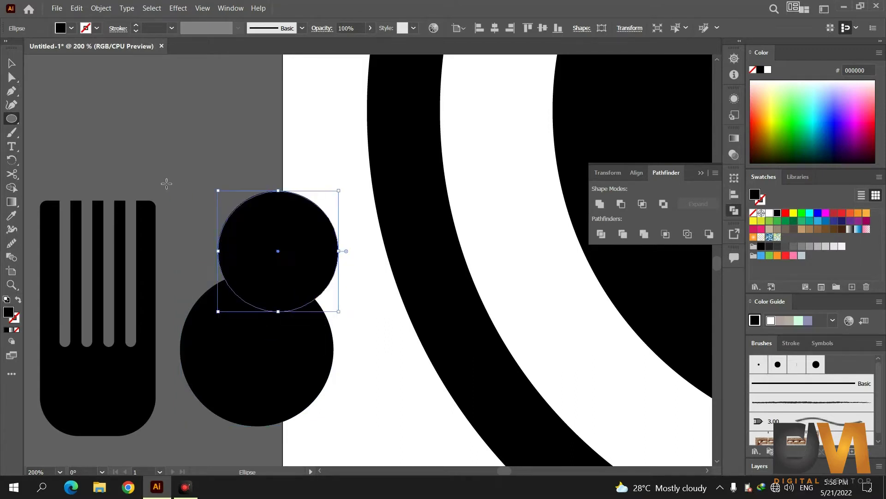
pyautogui.click(11, 63)
pyautogui.moveTo(272, 229); pyautogui.dragTo(255, 229)
# - Horizontally centre the two circles on each other using Align To Selection
pyautogui.moveTo(242, 149); pyautogui.dragTo(277, 368)
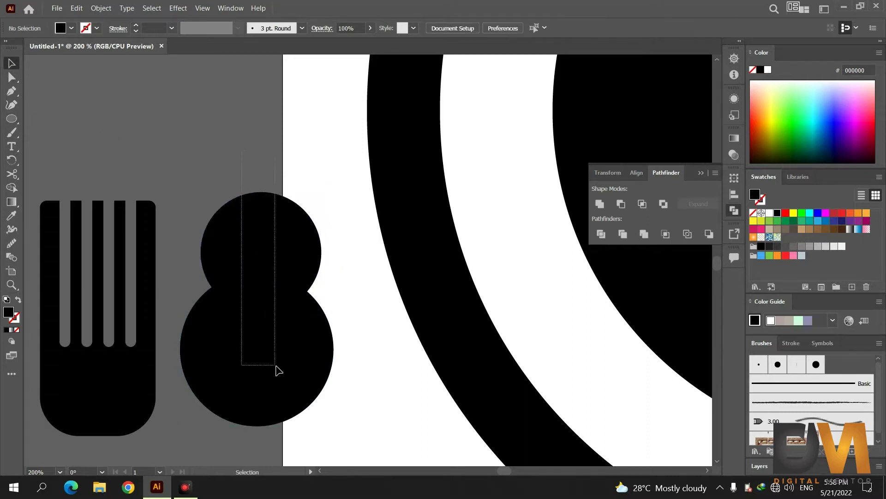
pyautogui.click(637, 172)
pyautogui.click(694, 272)
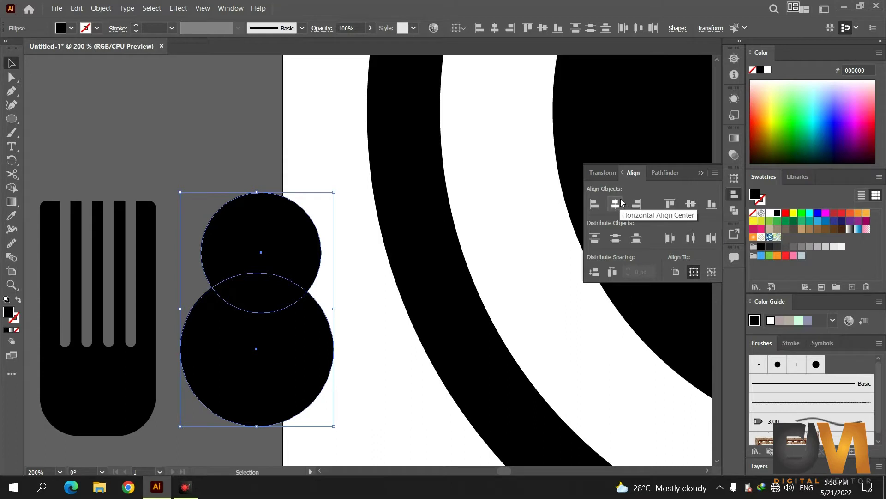
pyautogui.click(616, 203)
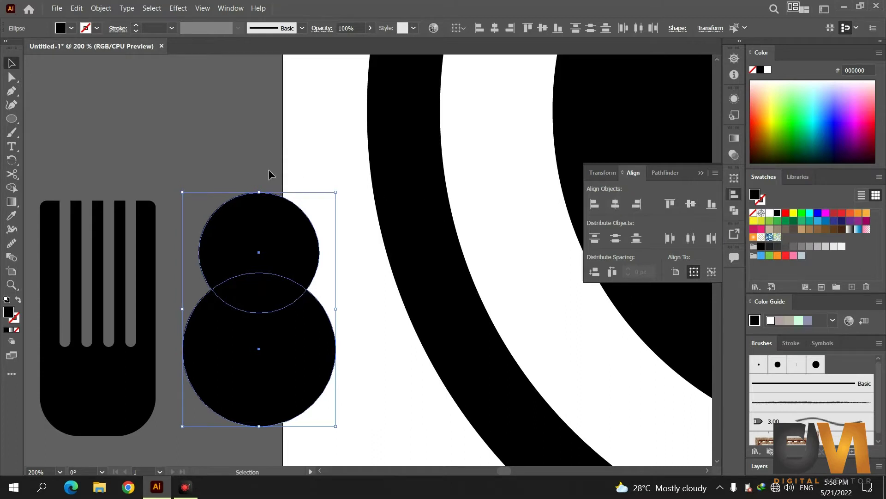
pyautogui.click(229, 169)
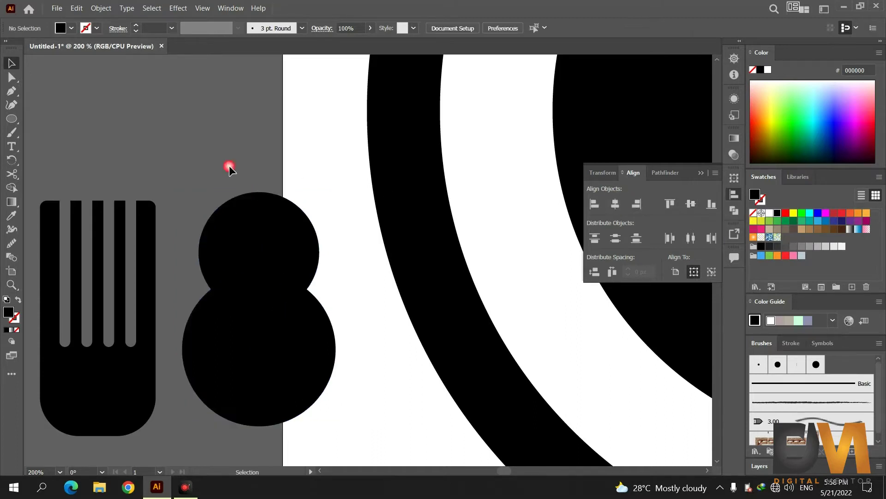
# - Draw a closed Pen path bridging the sides of both circles
pyautogui.click(11, 91)
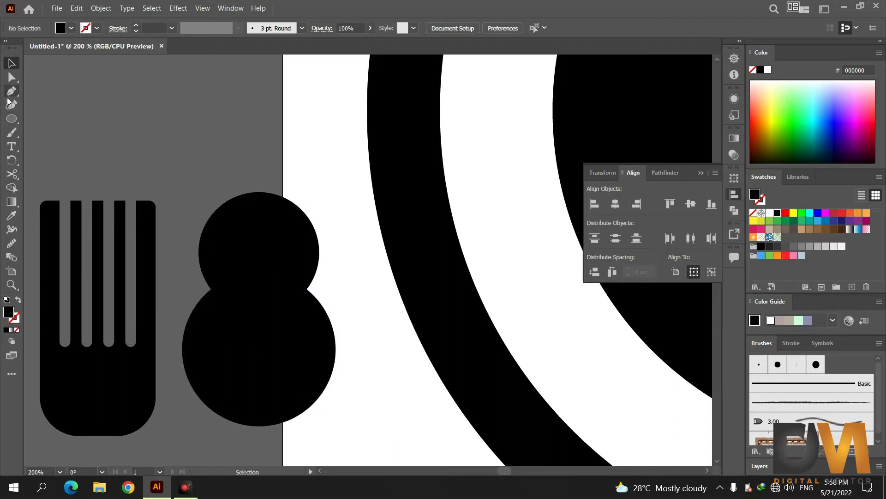
pyautogui.click(182, 346)
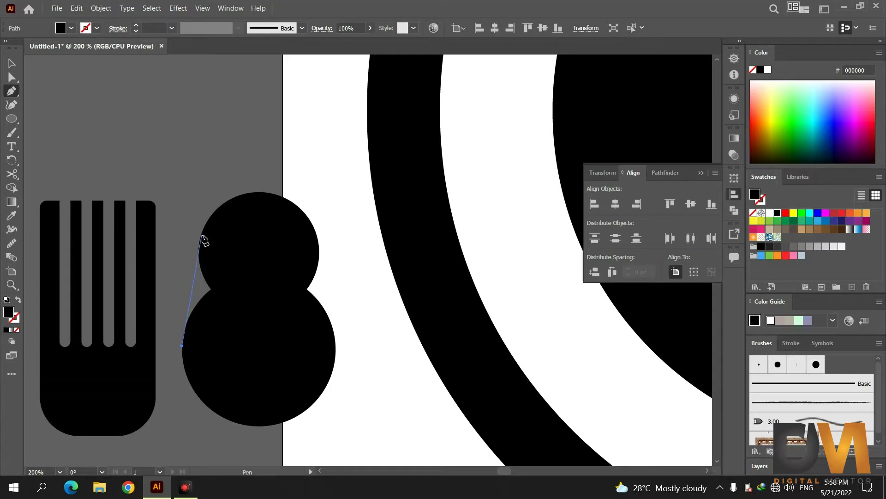
pyautogui.moveTo(201, 237); pyautogui.dragTo(217, 230)
pyautogui.click(202, 237)
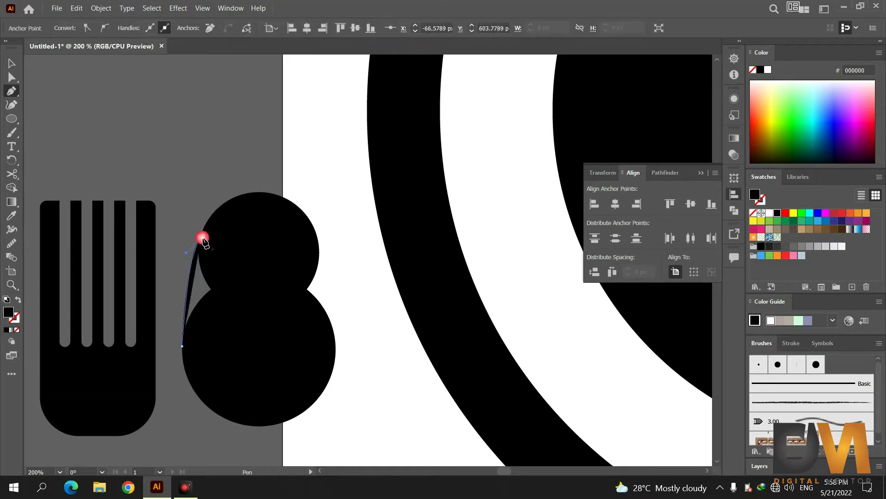
pyautogui.click(316, 235)
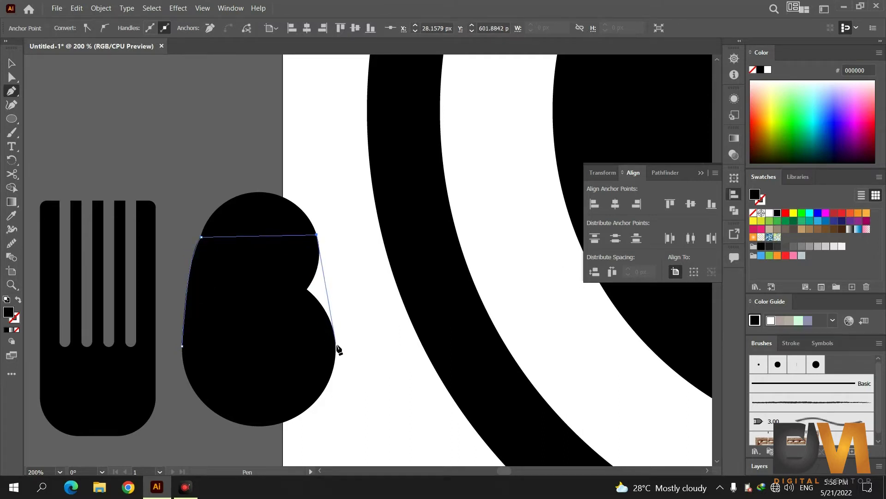
pyautogui.moveTo(335, 350); pyautogui.dragTo(329, 401)
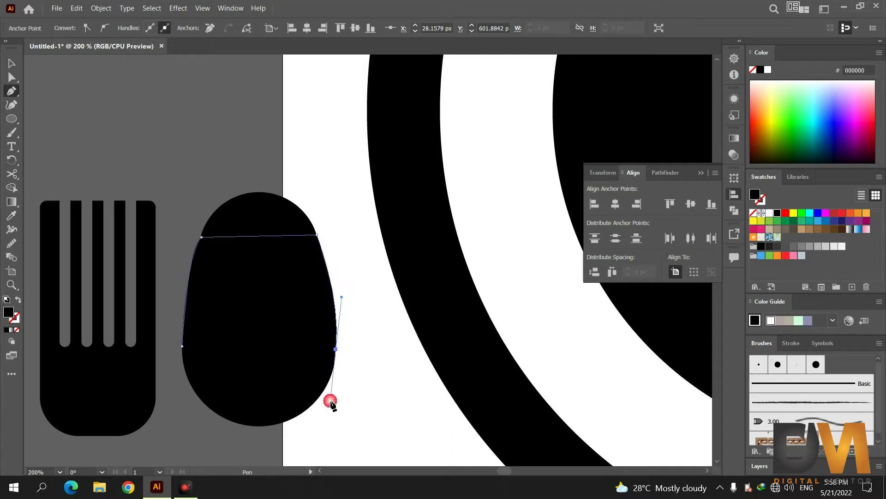
pyautogui.click(183, 347)
# - Merge the path and both circles into one shape with the Shape Builder
pyautogui.press('v')
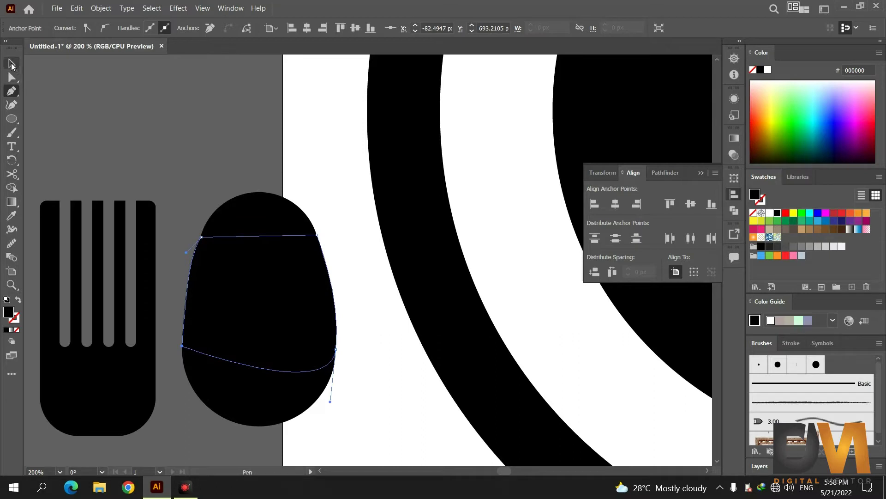
pyautogui.moveTo(190, 145); pyautogui.dragTo(331, 425)
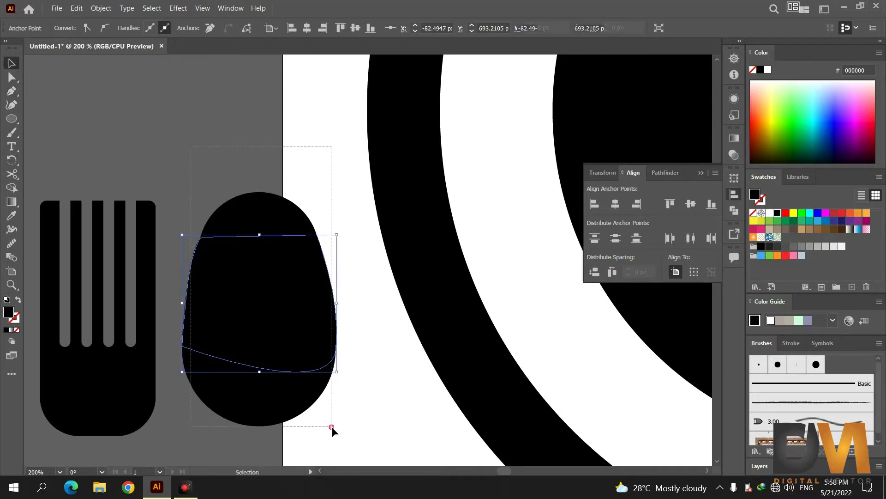
pyautogui.click(12, 188)
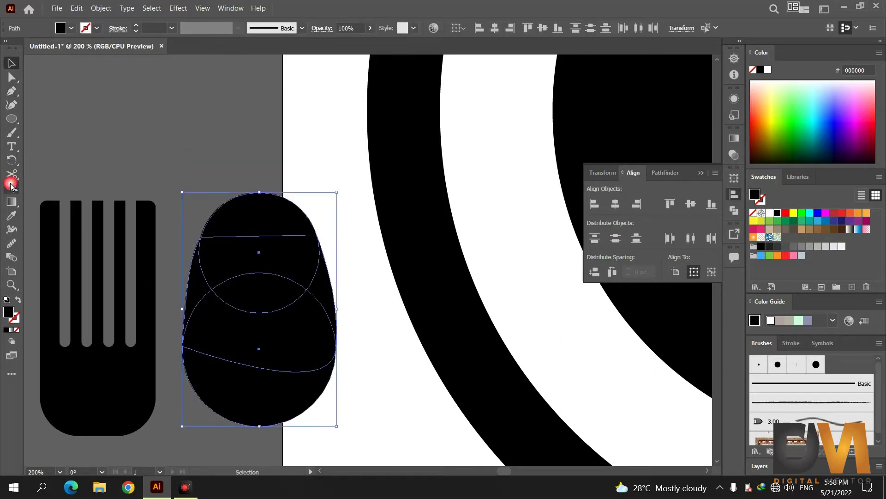
pyautogui.moveTo(266, 379); pyautogui.dragTo(221, 310)
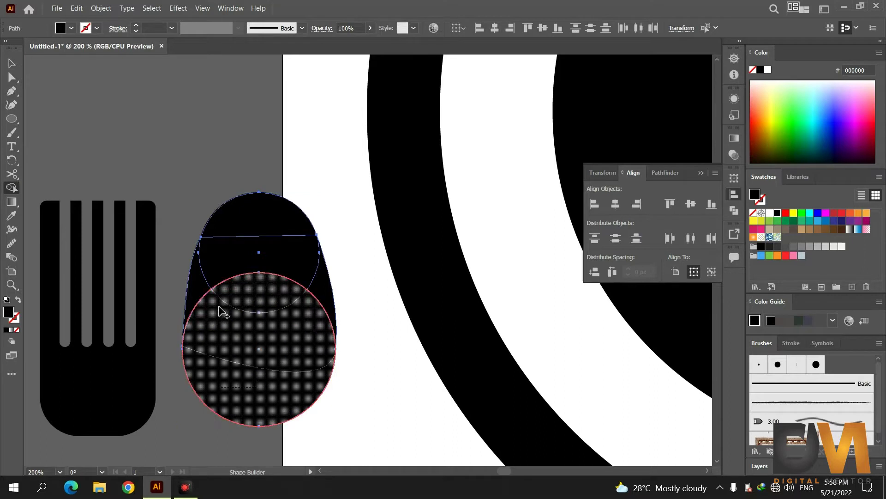
pyautogui.moveTo(245, 396); pyautogui.dragTo(294, 253)
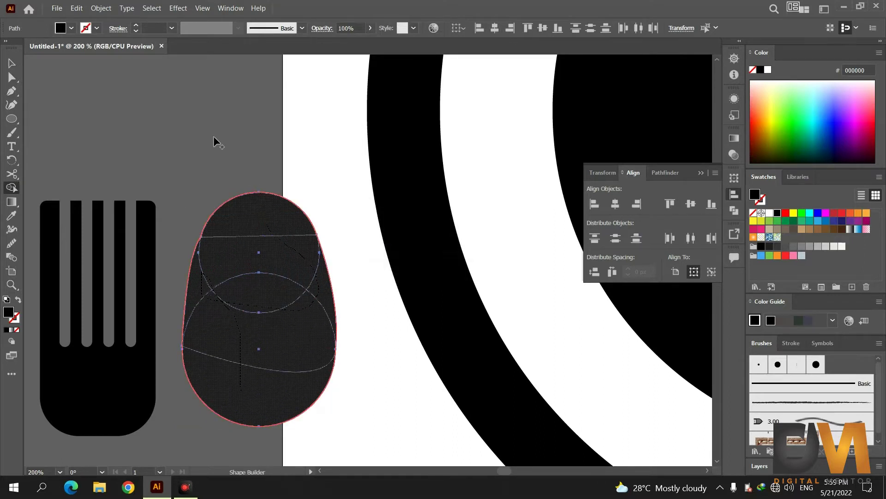
pyautogui.moveTo(292, 253); pyautogui.dragTo(207, 131)
pyautogui.click(10, 64)
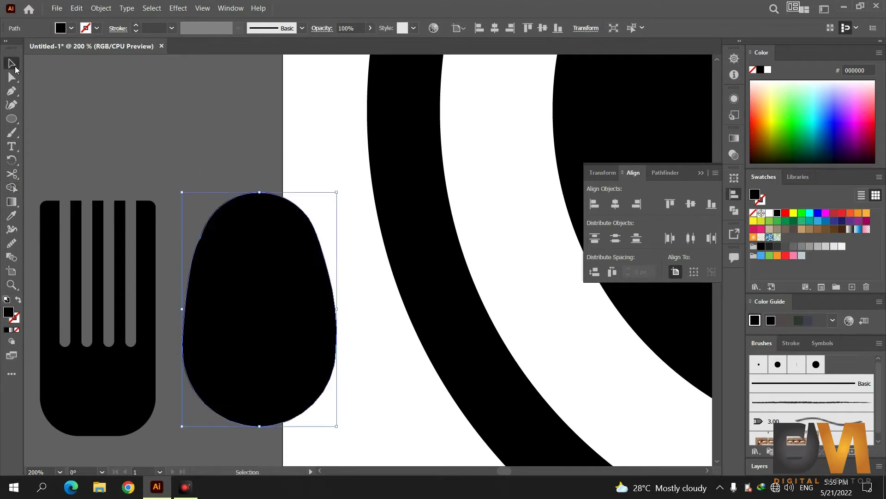
# - Smooth away the bump on the spoon head's left edge with the Smooth tool
pyautogui.click(112, 112)
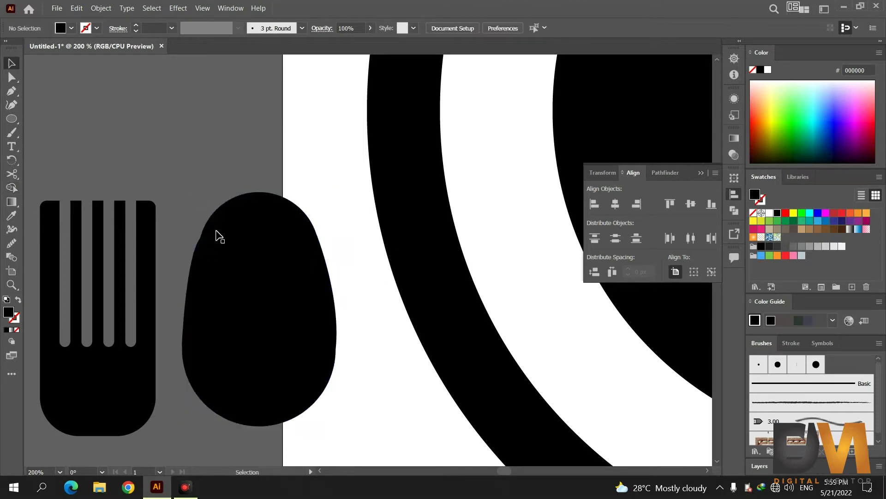
pyautogui.scroll(1, 220, 236)
pyautogui.scroll(1, 216, 234)
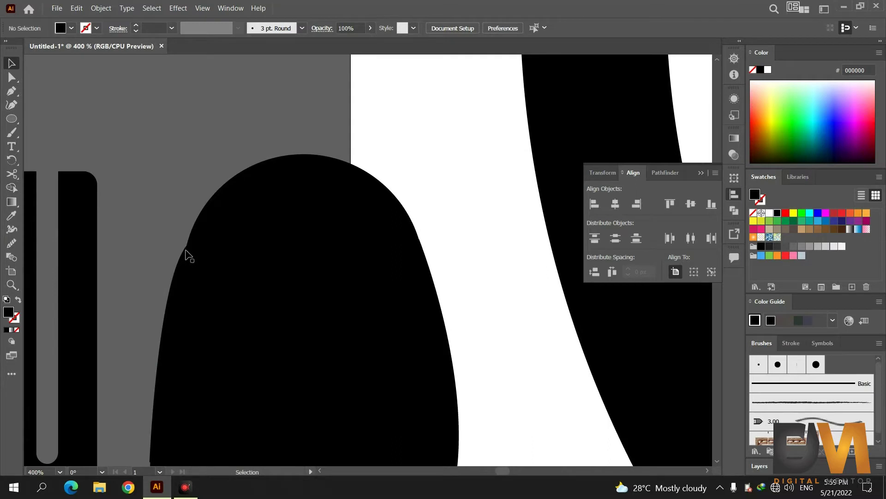
pyautogui.click(192, 248)
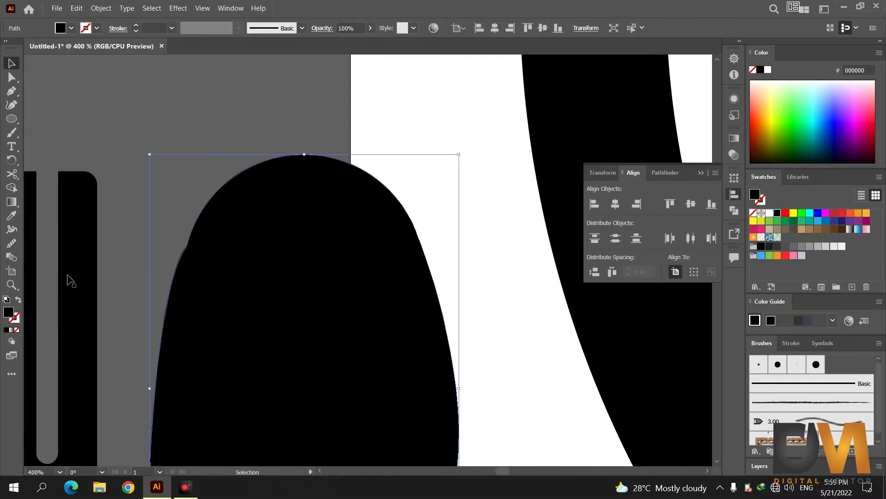
pyautogui.click(12, 244)
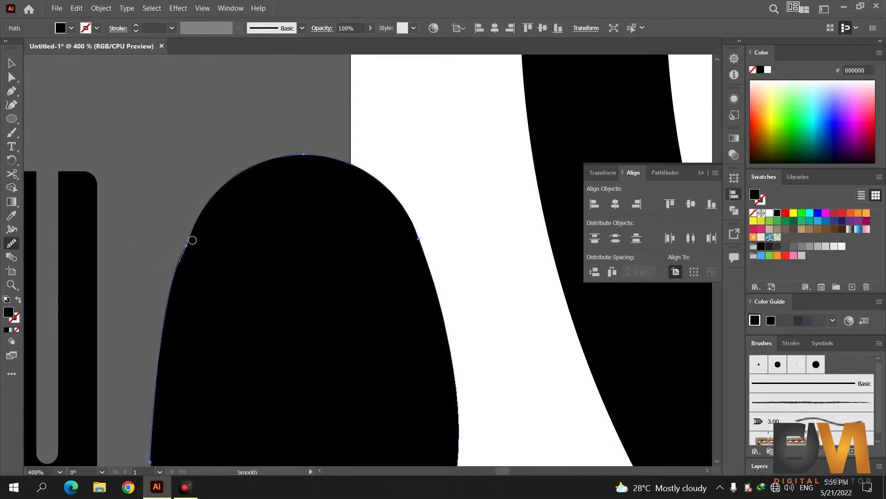
pyautogui.moveTo(202, 221); pyautogui.dragTo(184, 273)
pyautogui.click(13, 65)
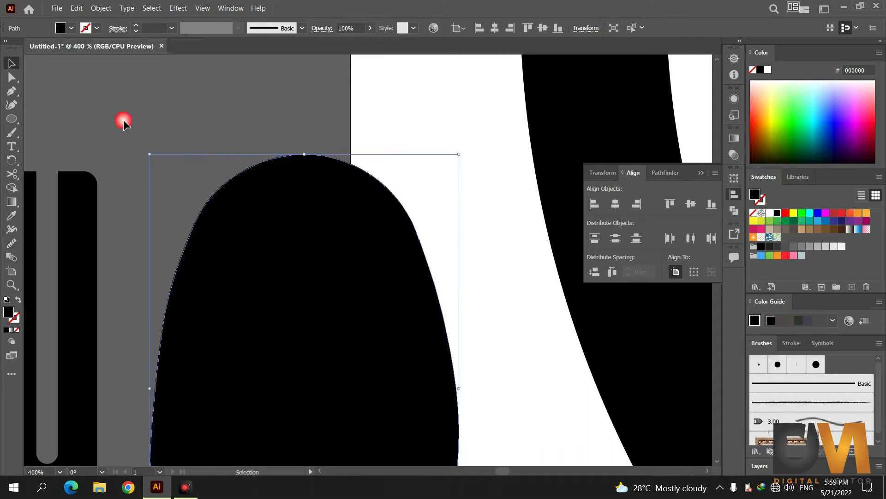
pyautogui.click(208, 148)
pyautogui.scroll(-1, 210, 150)
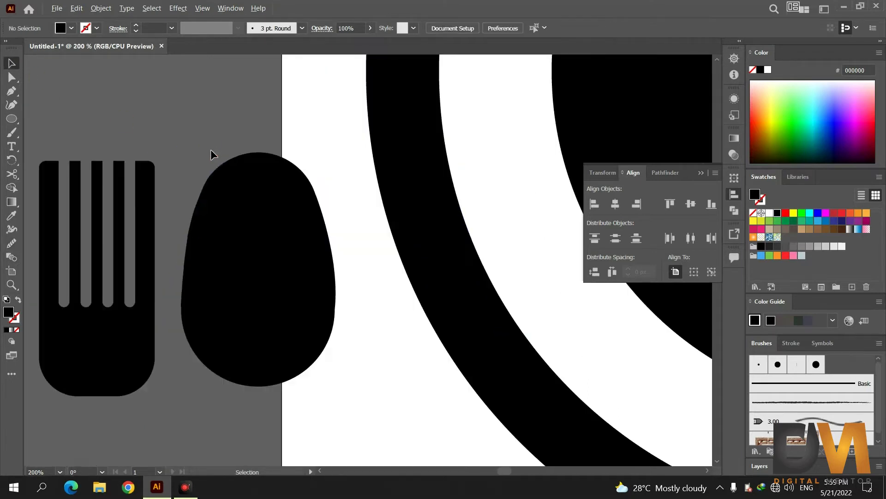
pyautogui.scroll(-1, 211, 150)
pyautogui.scroll(-1, 210, 150)
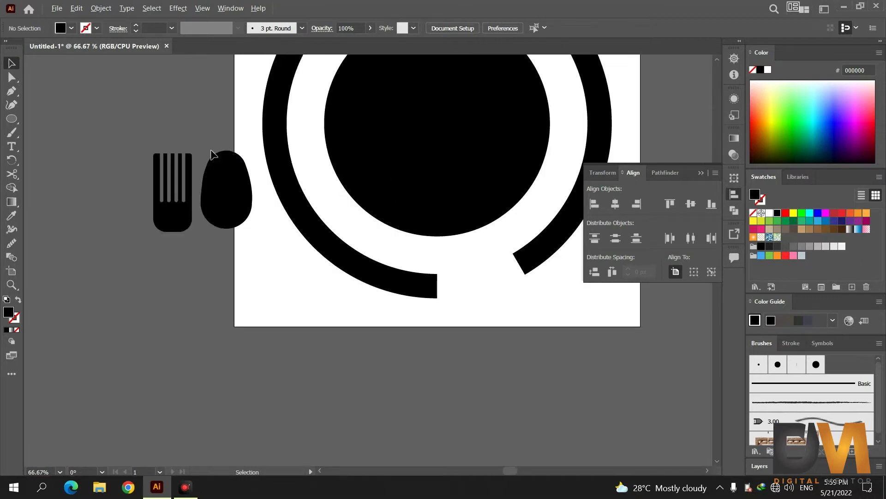
# - Move the fork to the top of the artboard and rotate it diagonally
pyautogui.scroll(2, 290, 205)
pyautogui.scroll(2, 289, 204)
pyautogui.scroll(2, 289, 205)
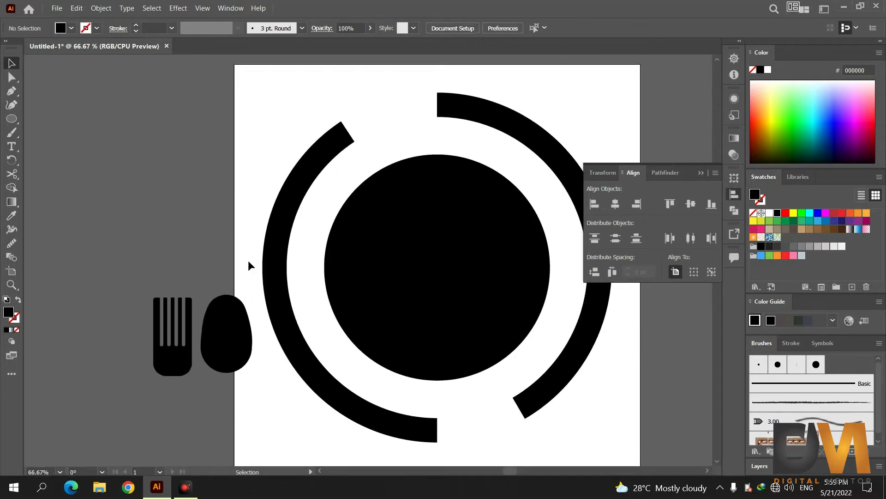
pyautogui.moveTo(176, 366); pyautogui.dragTo(356, 138)
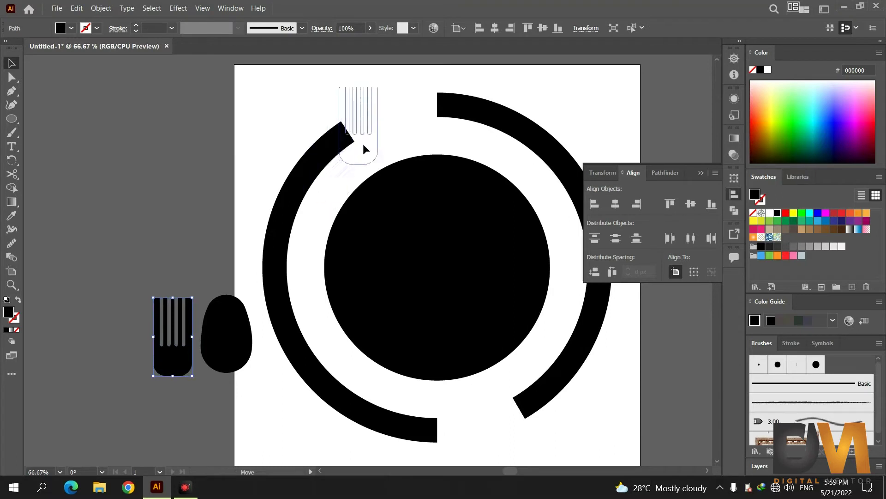
pyautogui.moveTo(356, 135); pyautogui.dragTo(345, 137)
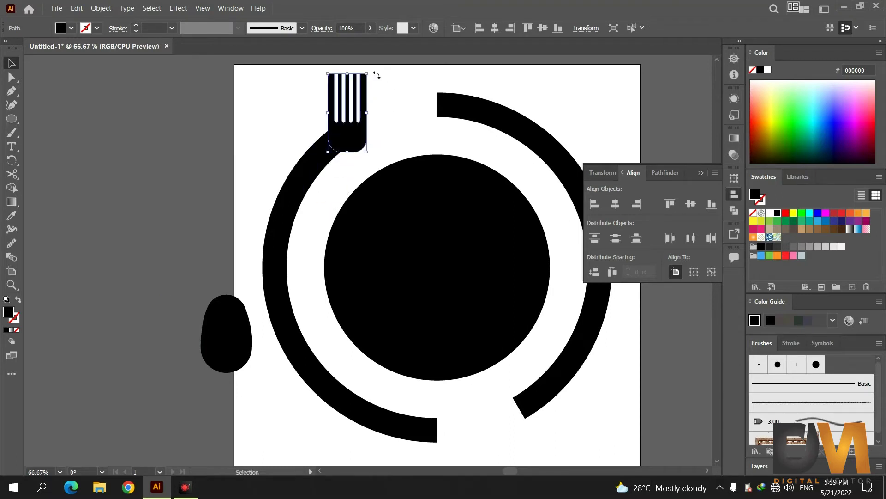
pyautogui.moveTo(374, 73)
pyautogui.mouseDown()
pyautogui.moveTo(407, 111)
pyautogui.moveTo(421, 110)
pyautogui.mouseUp()
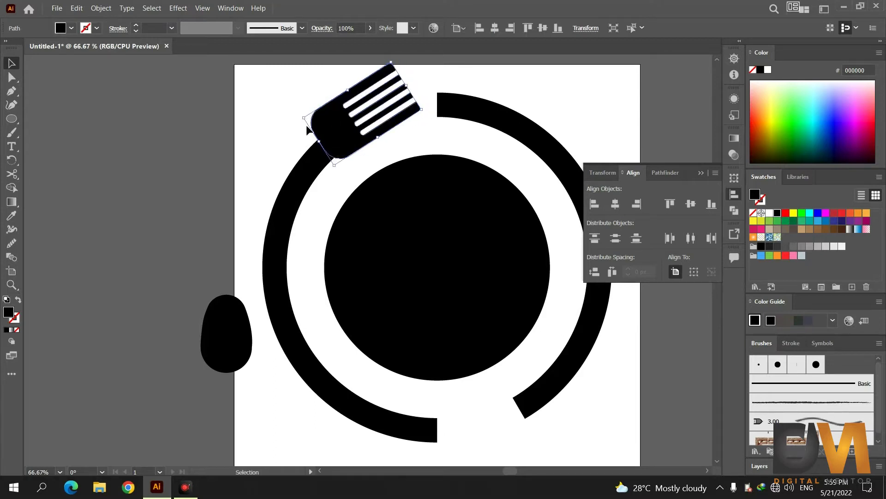
# - Enlarge the fork and settle it over the ring's top gap
pyautogui.moveTo(341, 140); pyautogui.dragTo(351, 131)
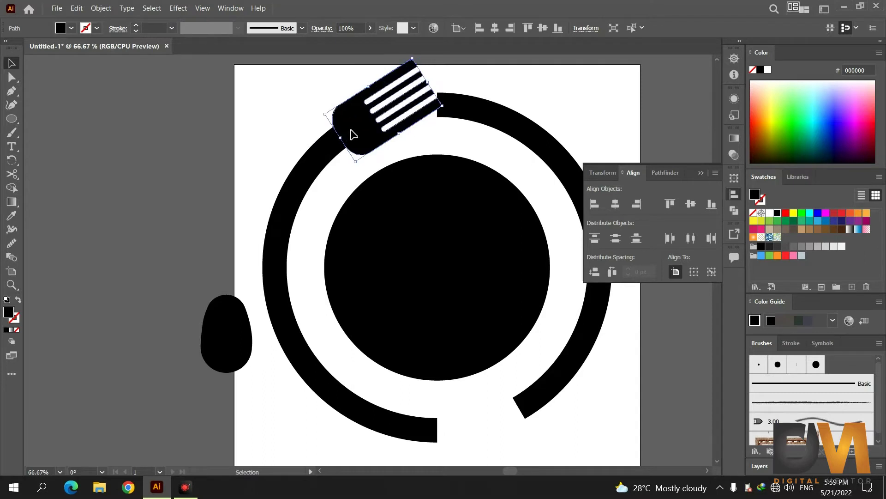
pyautogui.moveTo(447, 108); pyautogui.dragTo(467, 97)
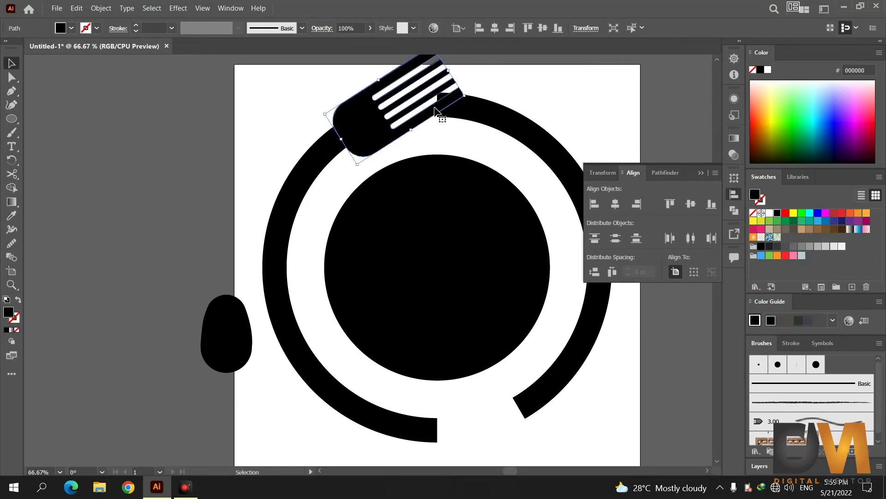
pyautogui.moveTo(382, 125); pyautogui.dragTo(372, 128)
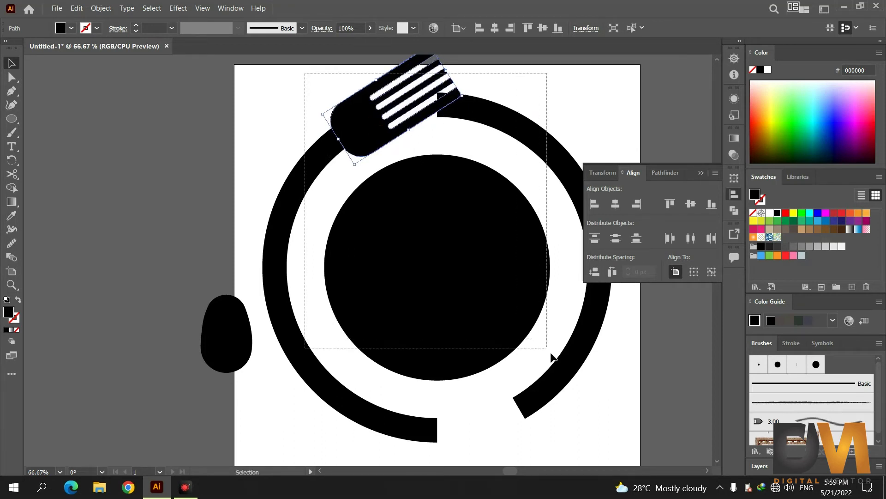
pyautogui.moveTo(307, 77); pyautogui.dragTo(464, 258)
pyautogui.scroll(2, 464, 261)
pyautogui.scroll(-1, 308, 185)
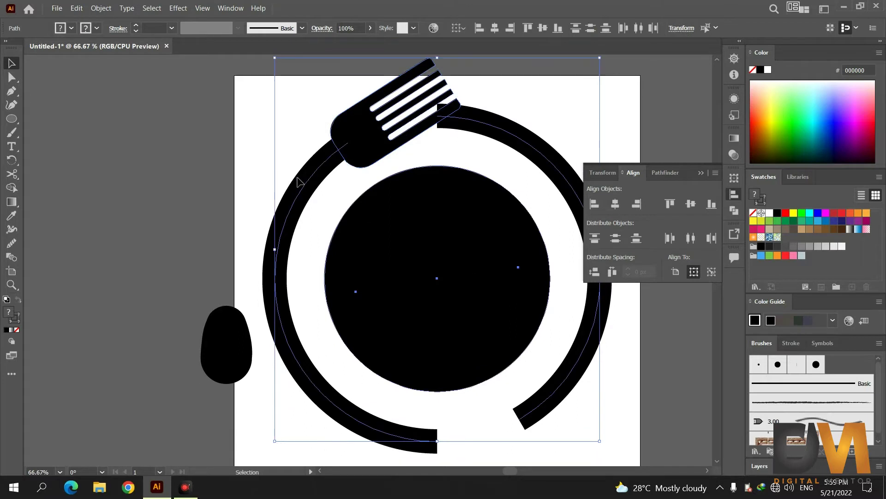
pyautogui.click(248, 149)
pyautogui.click(359, 143)
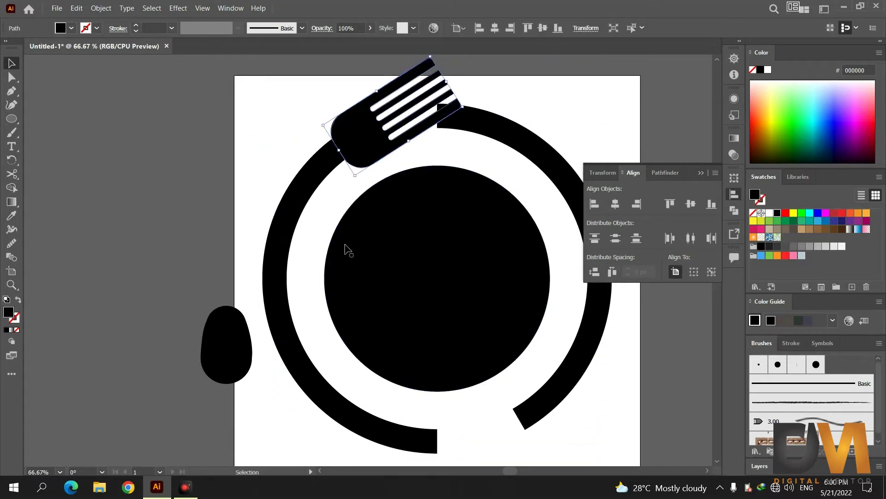
# - Select the spoon head and enlarge it by dragging a corner handle
pyautogui.click(238, 348)
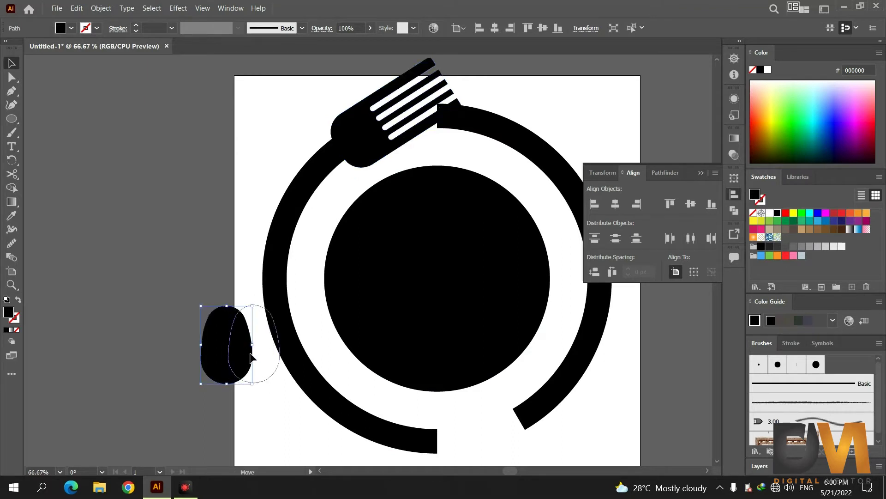
pyautogui.moveTo(251, 308); pyautogui.dragTo(292, 270)
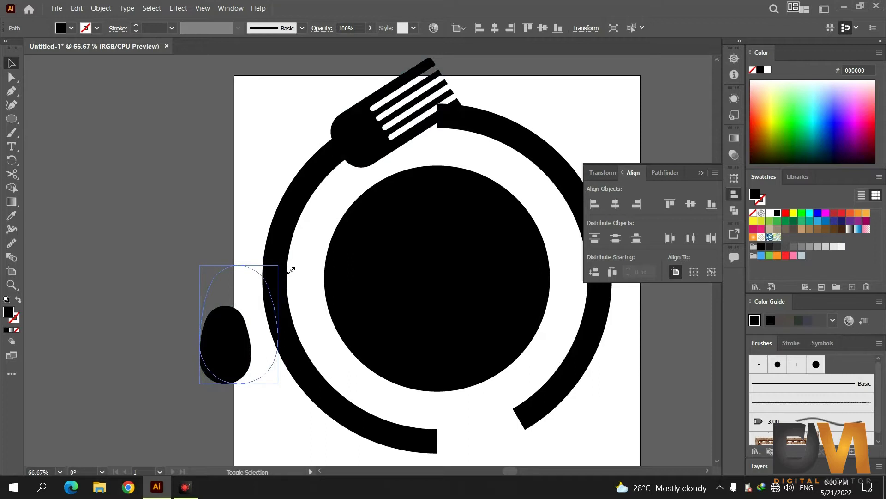
pyautogui.moveTo(292, 270); pyautogui.dragTo(290, 271)
# - Move the spoon head onto the plate's bottom and tilt it across the lower-right gap
pyautogui.moveTo(260, 347); pyautogui.dragTo(478, 401)
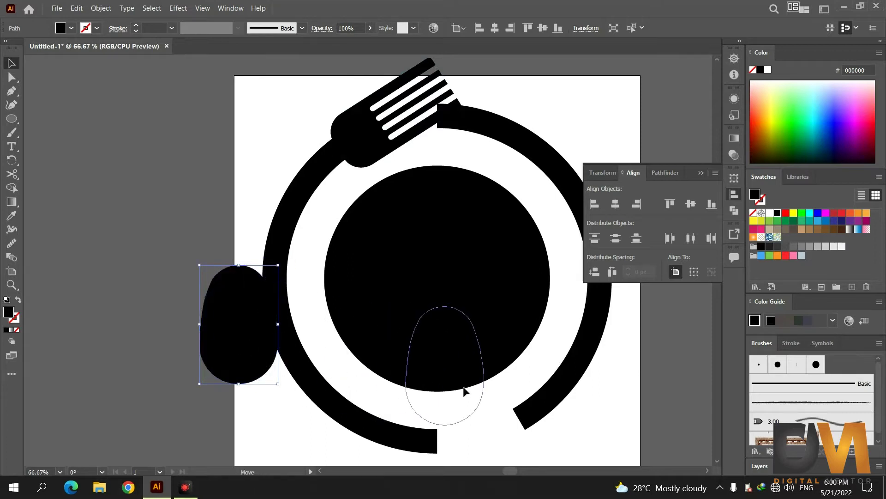
pyautogui.scroll(-2, 510, 337)
pyautogui.scroll(-1, 509, 338)
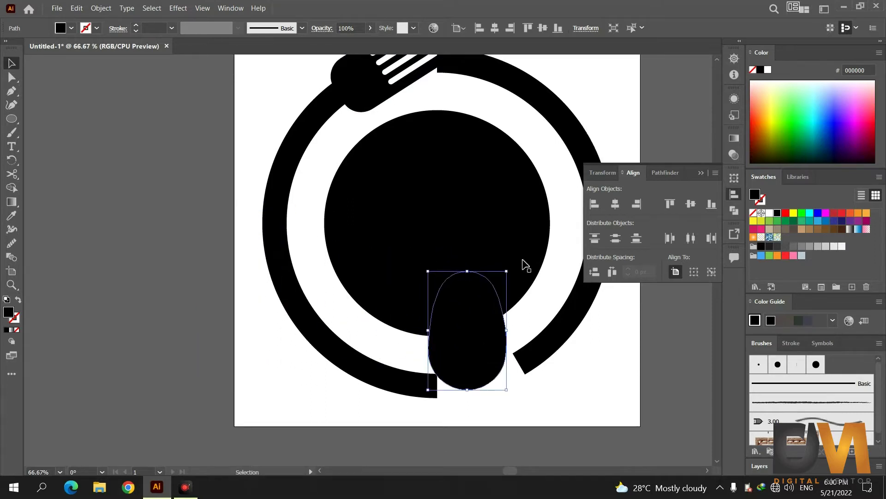
pyautogui.moveTo(513, 272); pyautogui.dragTo(410, 320)
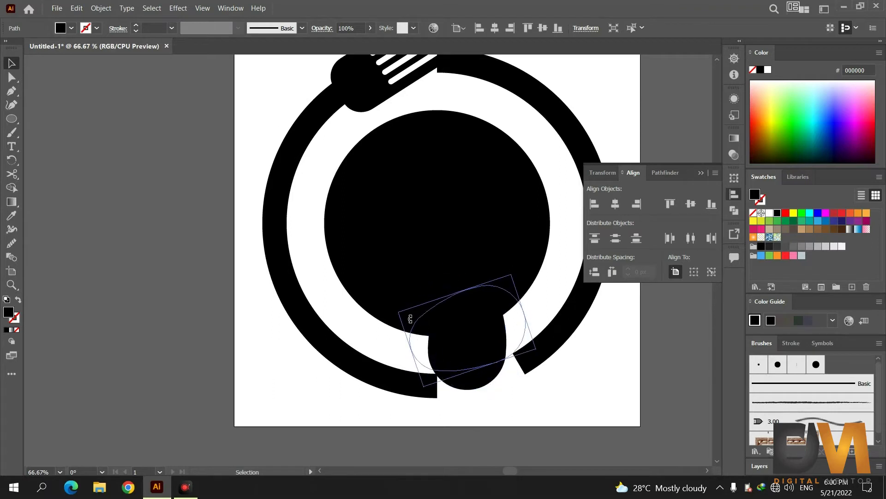
pyautogui.moveTo(495, 317); pyautogui.dragTo(505, 367)
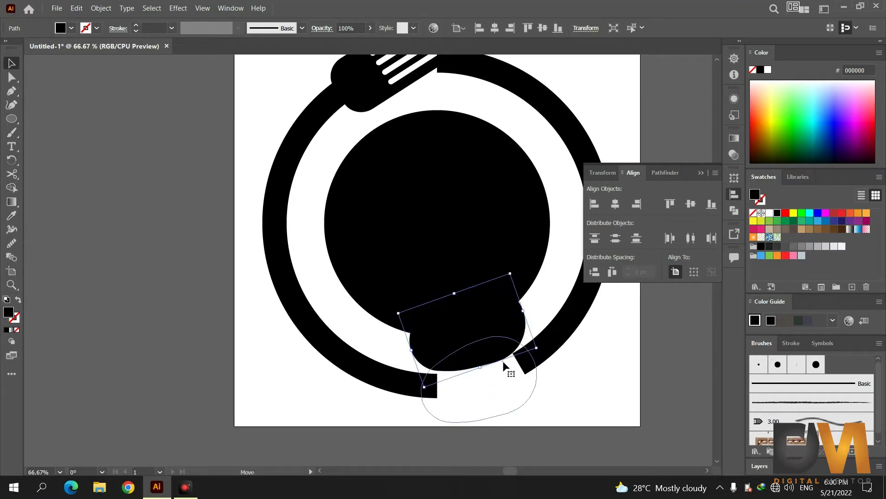
pyautogui.moveTo(557, 408); pyautogui.dragTo(558, 387)
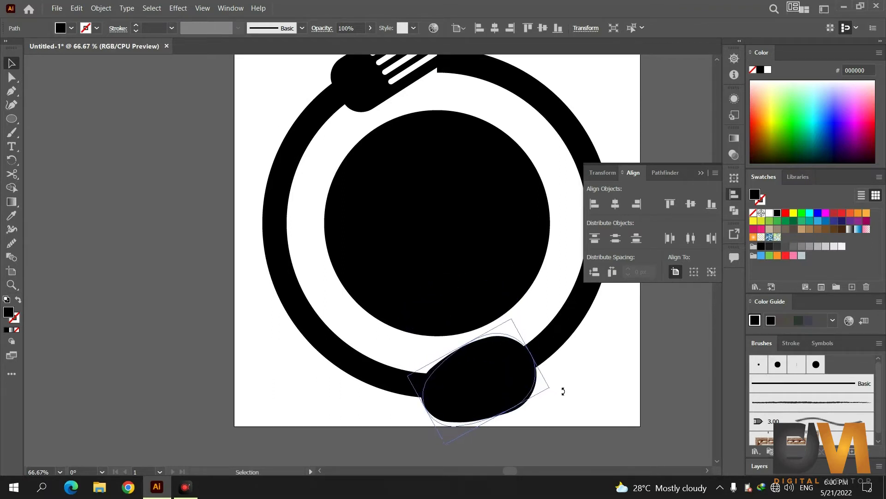
pyautogui.moveTo(507, 377); pyautogui.dragTo(514, 379)
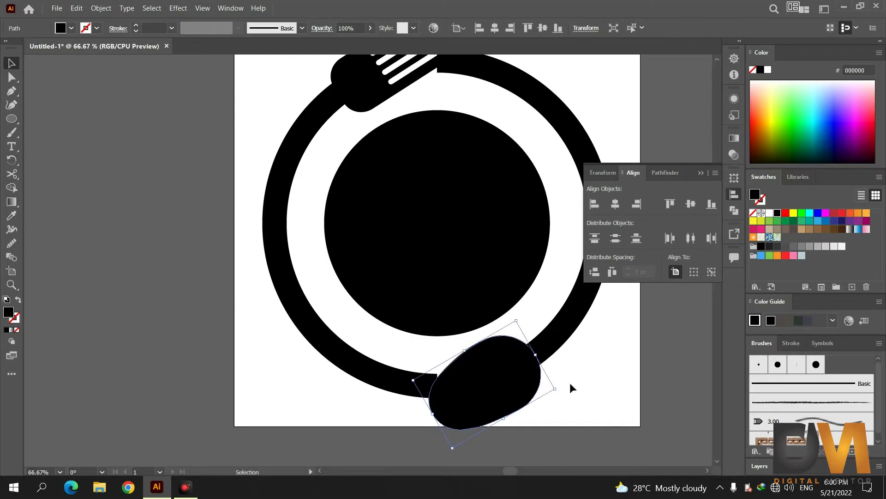
pyautogui.moveTo(564, 392)
pyautogui.mouseDown()
pyautogui.moveTo(520, 377)
pyautogui.moveTo(525, 384)
pyautogui.mouseUp()
pyautogui.click(591, 361)
pyautogui.scroll(3, 580, 390)
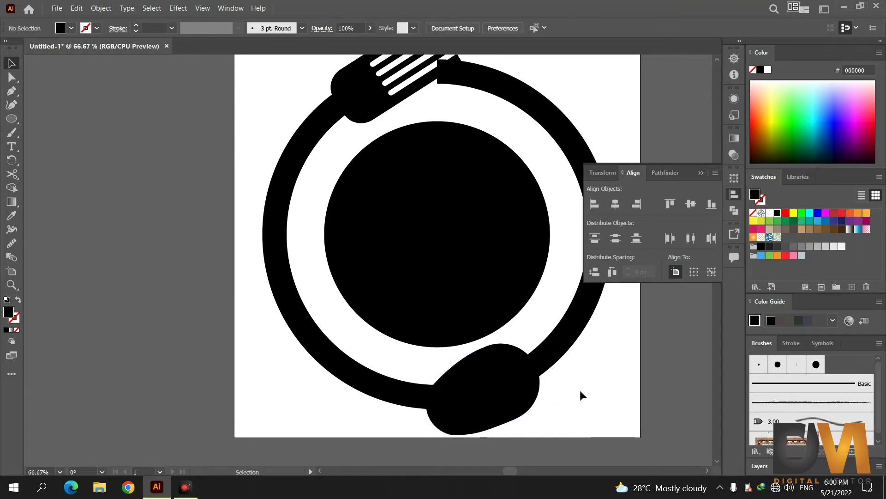
# - Expand the right and left ring arcs' strokes into filled shapes with Fill and Stroke checked
pyautogui.scroll(3, 580, 389)
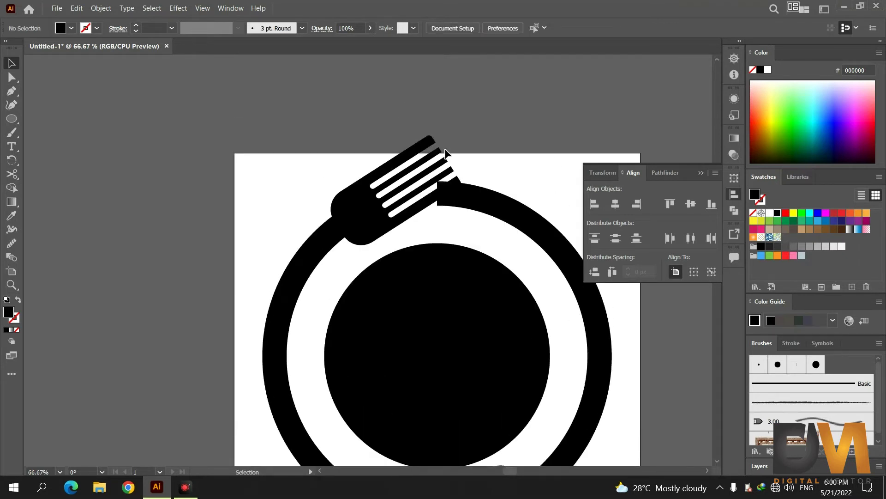
pyautogui.click(446, 196)
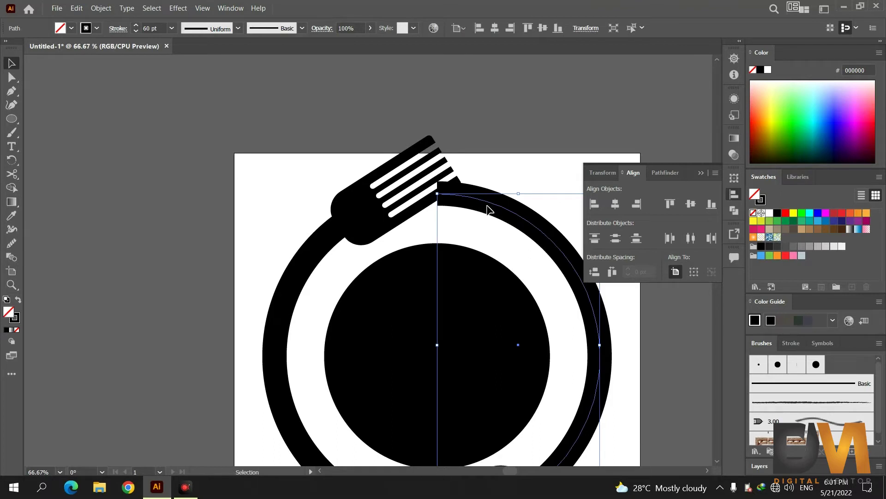
pyautogui.keyDown('shift'); pyautogui.click(293, 285); pyautogui.keyUp('shift')
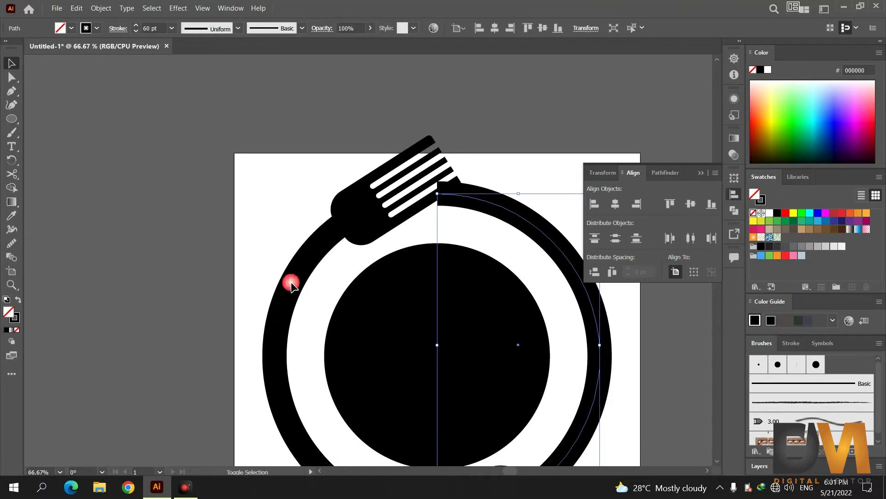
pyautogui.keyDown('shift'); pyautogui.click(292, 290); pyautogui.keyUp('shift')
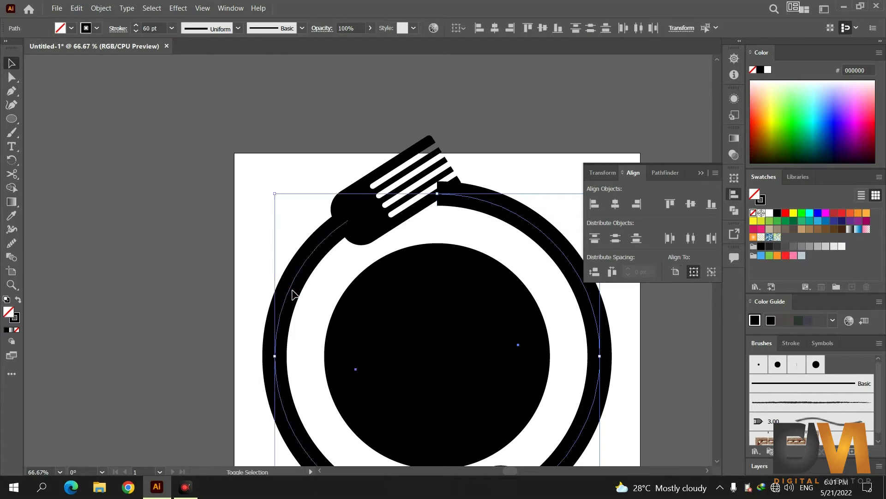
pyautogui.click(101, 8)
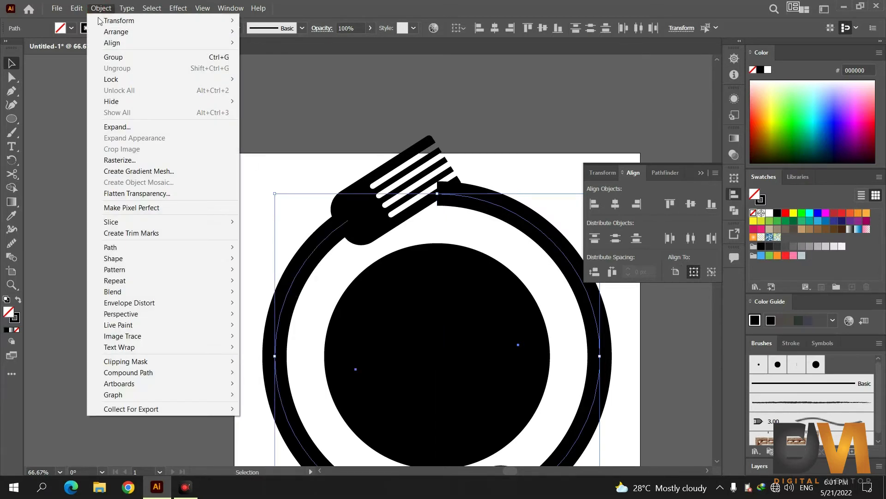
pyautogui.click(140, 128)
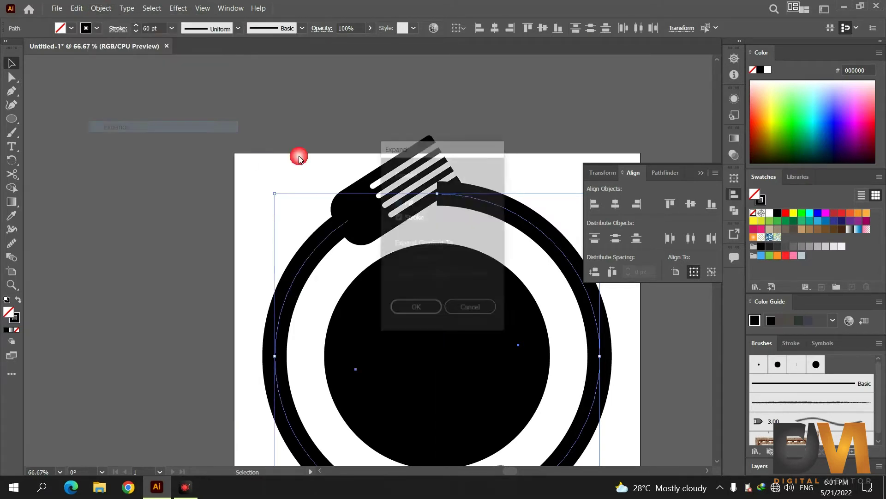
pyautogui.click(418, 313)
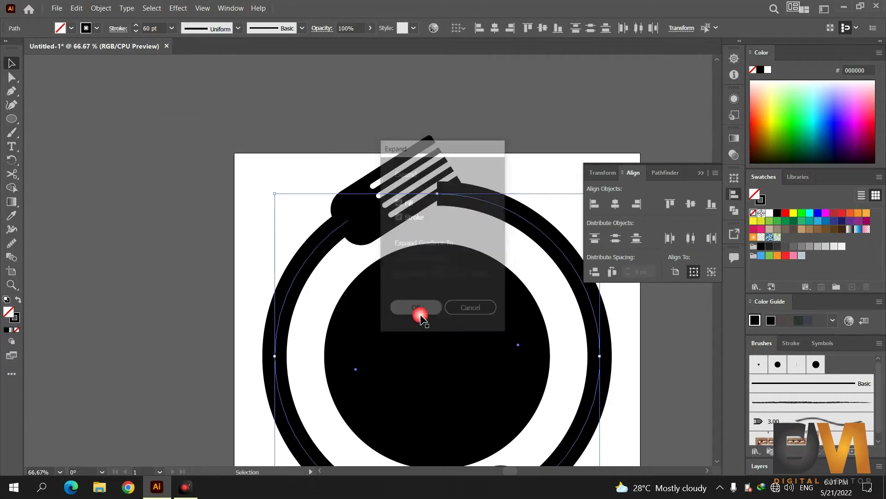
pyautogui.click(314, 161)
# - Merge the fork with the ring's right arc using the Shape Builder
pyautogui.moveTo(404, 128); pyautogui.dragTo(486, 226)
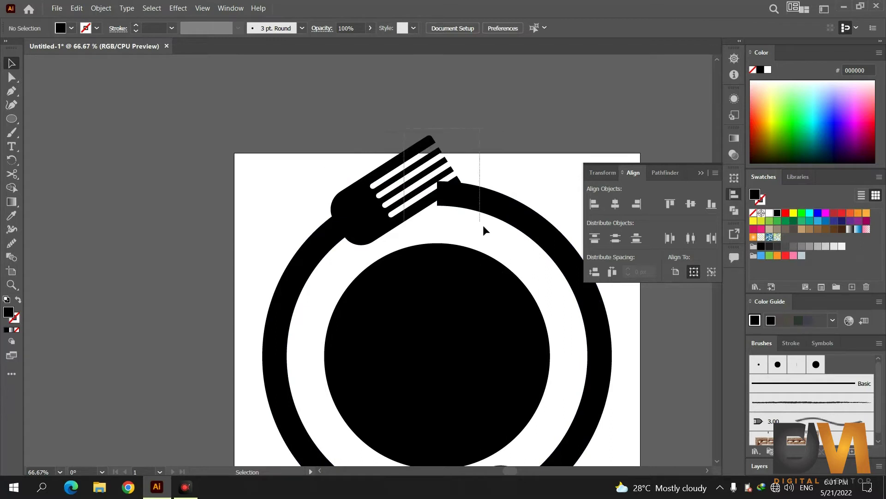
pyautogui.click(11, 188)
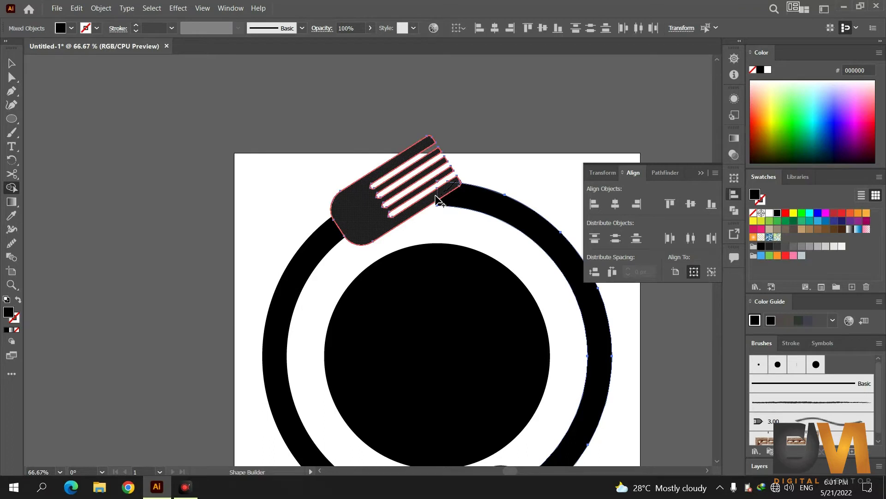
pyautogui.scroll(-3, 440, 275)
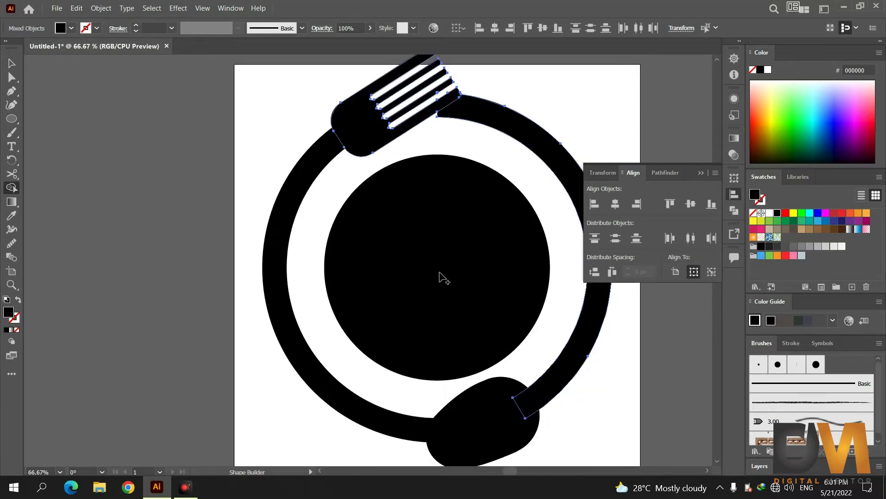
pyautogui.scroll(-1, 440, 275)
pyautogui.click(12, 63)
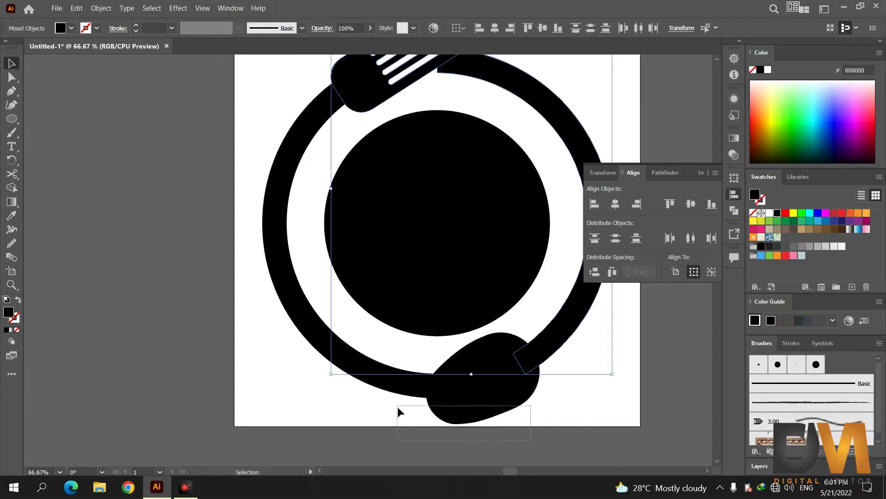
# - Merge the small seam piece between the left arc and the spoon head into the spoon
pyautogui.click(403, 375)
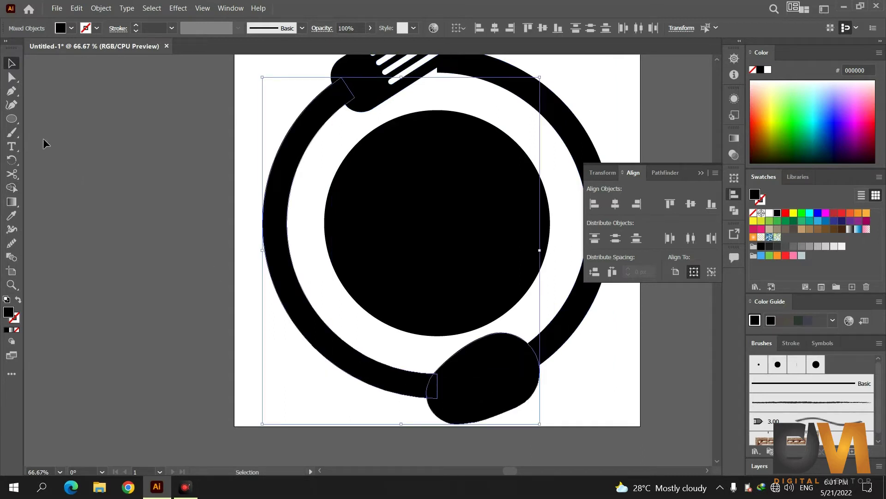
pyautogui.click(14, 187)
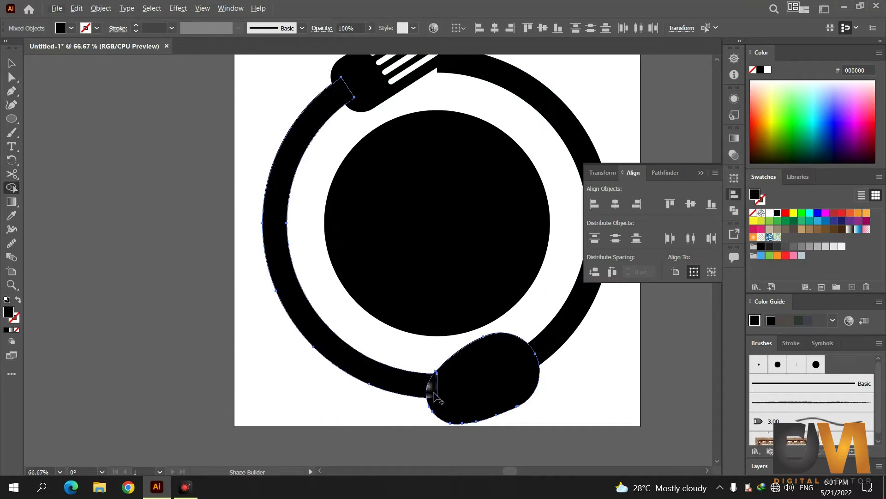
pyautogui.moveTo(434, 393); pyautogui.dragTo(463, 395)
pyautogui.click(11, 64)
pyautogui.scroll(3, 226, 225)
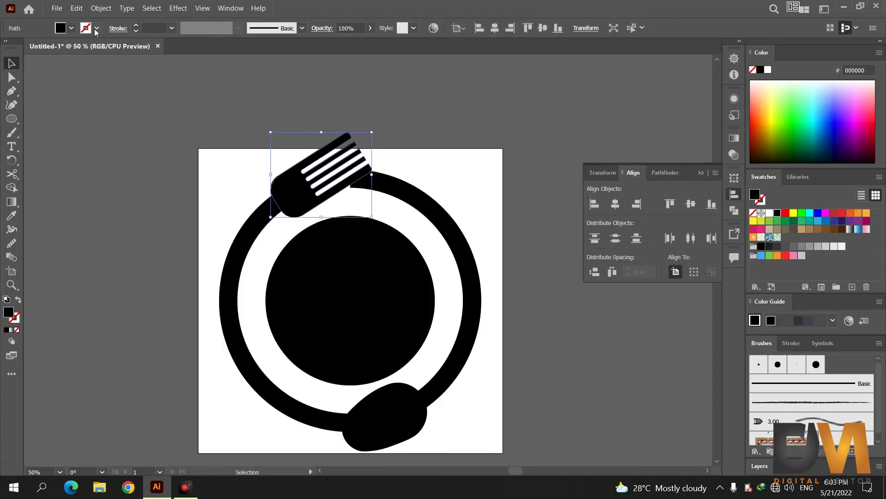
# - Add a 10 px offset path around the fork and zoom in to 66.67%
pyautogui.click(101, 8)
pyautogui.moveTo(110, 247)
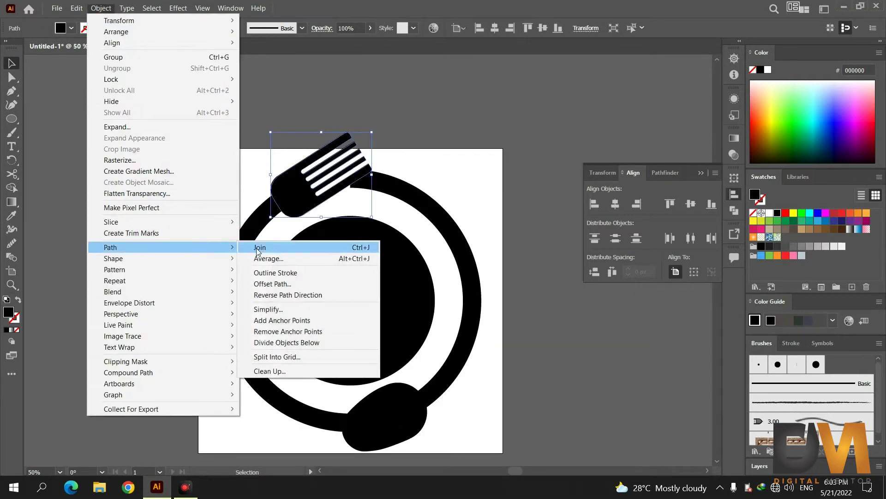
pyautogui.click(273, 284)
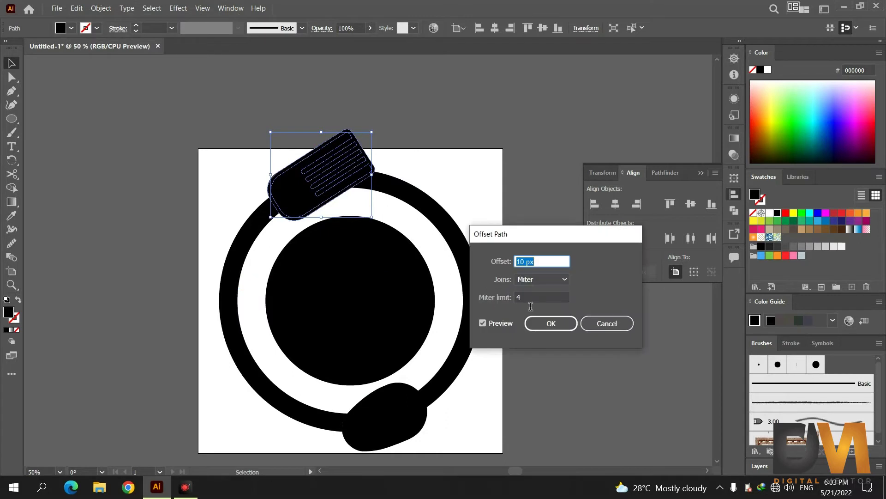
pyautogui.click(551, 323)
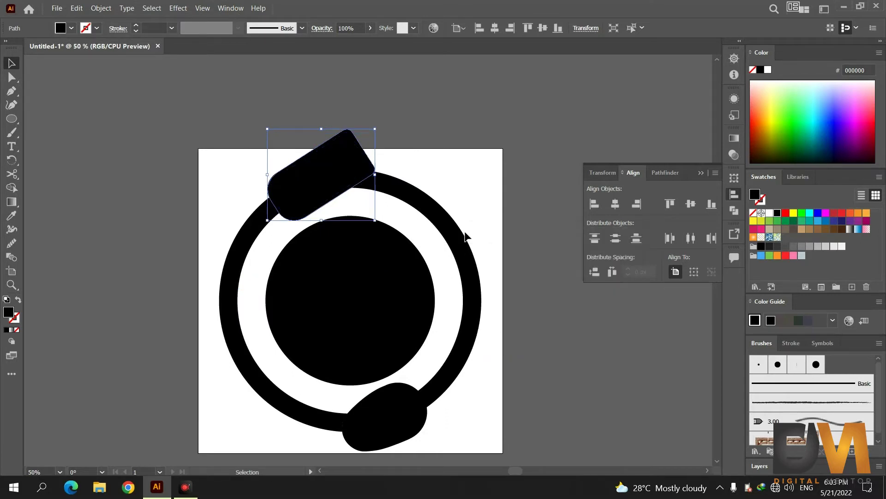
pyautogui.click(304, 66)
pyautogui.hotkey('ctrl', '=')
# - Remove the leftover edge piece beside the fork's last tine with the Shape Builder
pyautogui.moveTo(368, 121); pyautogui.dragTo(480, 186)
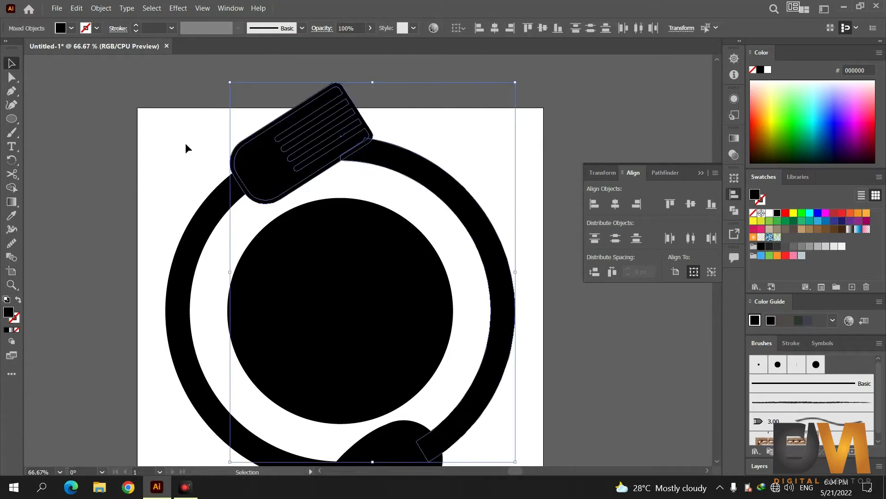
pyautogui.click(11, 187)
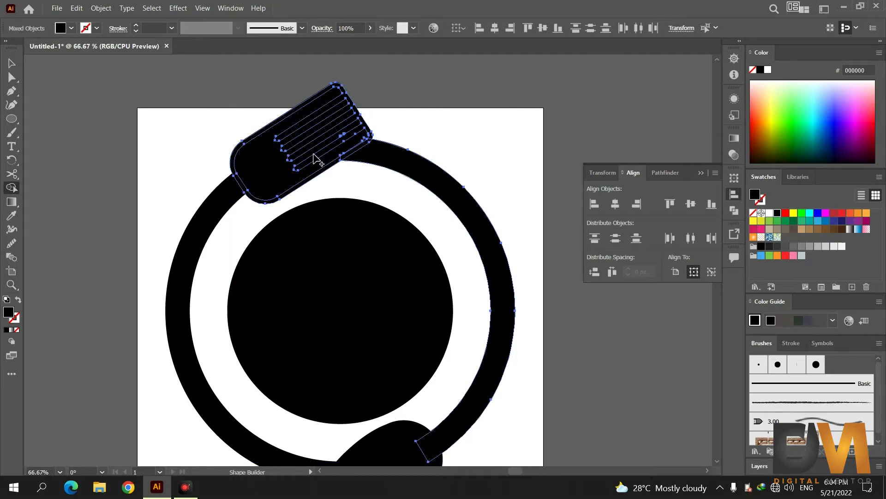
pyautogui.keyDown('alt'); pyautogui.click(352, 158); pyautogui.keyUp('alt')
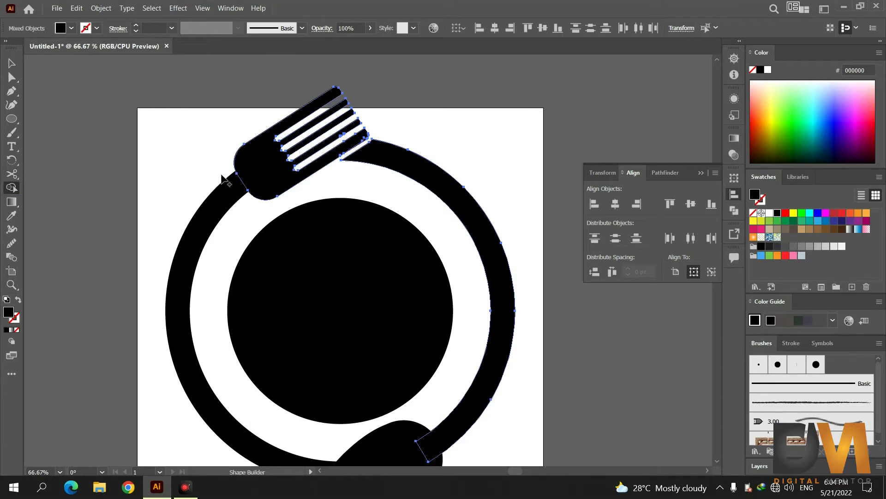
pyautogui.click(9, 65)
pyautogui.click(92, 203)
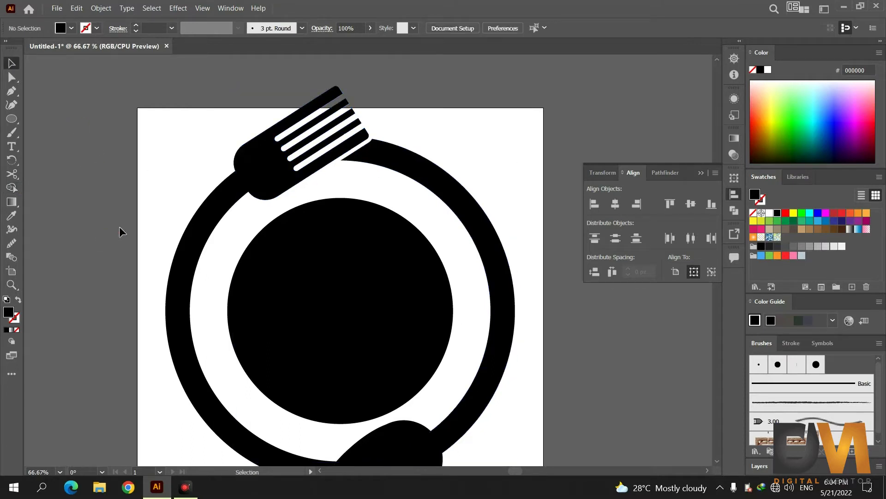
pyautogui.scroll(-2, 139, 240)
pyautogui.scroll(-3, 222, 268)
# - Add a 10 px offset path around the spoon head
pyautogui.click(394, 384)
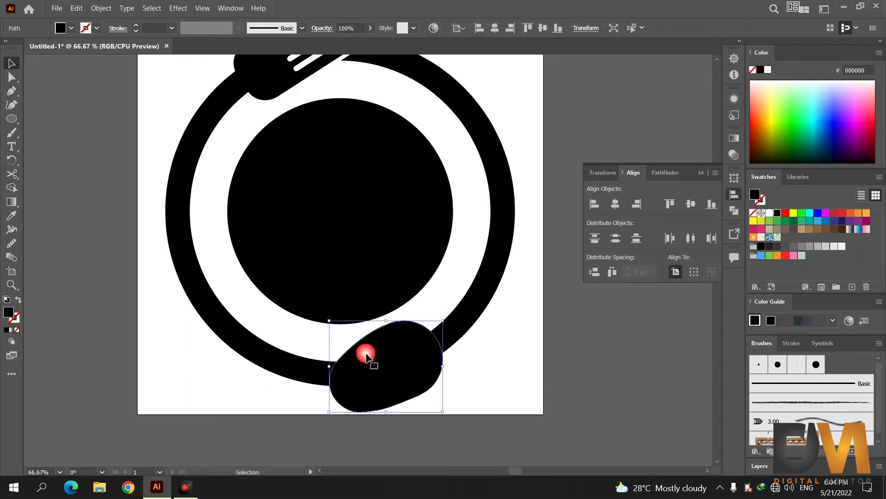
pyautogui.click(100, 8)
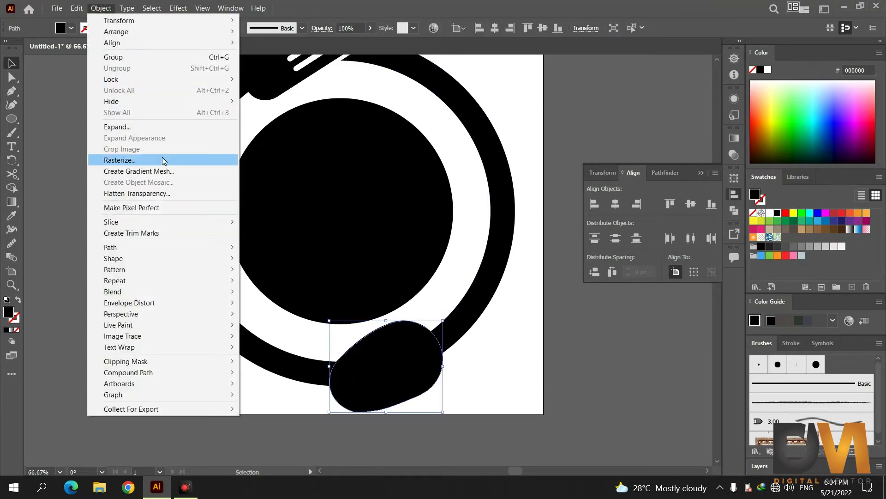
pyautogui.moveTo(110, 247)
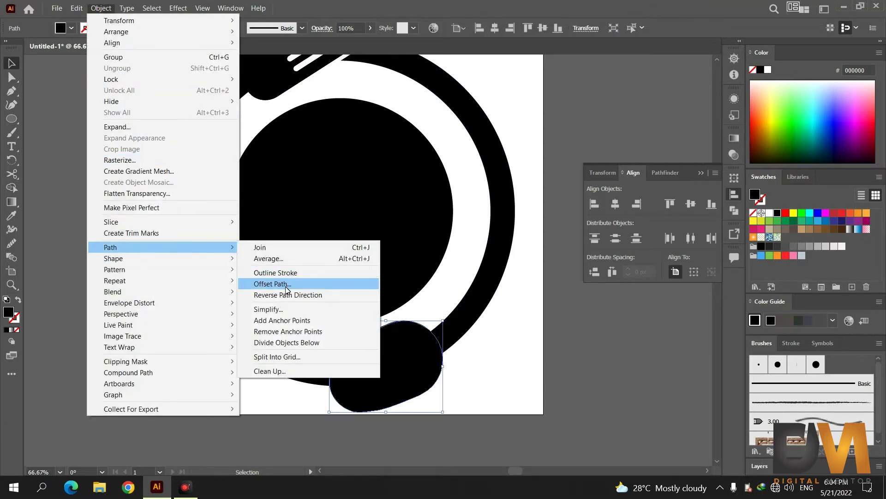
pyautogui.click(286, 289)
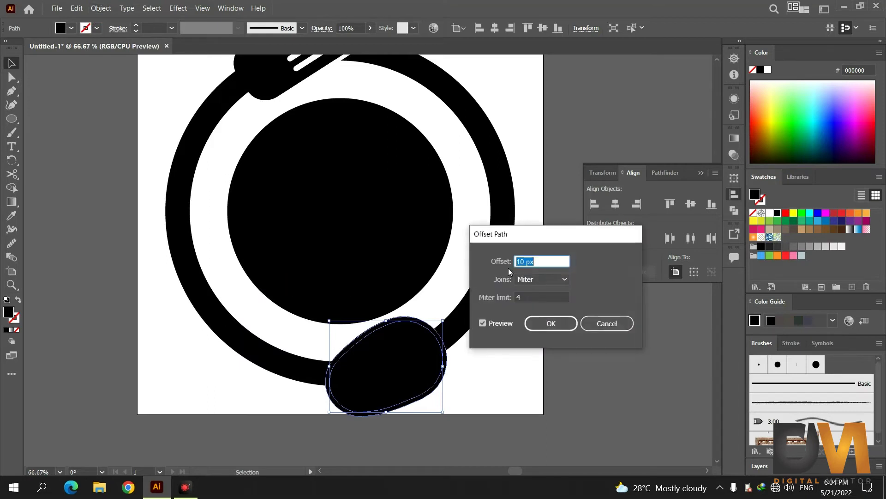
pyautogui.click(554, 324)
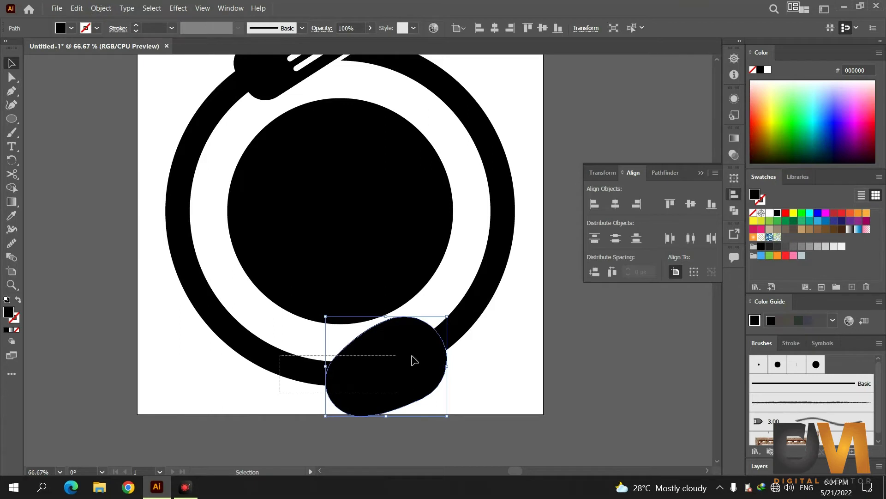
# - Merge the ring's joining piece, rectangle and wedge into the spoon-head oval
pyautogui.moveTo(280, 391); pyautogui.dragTo(427, 341)
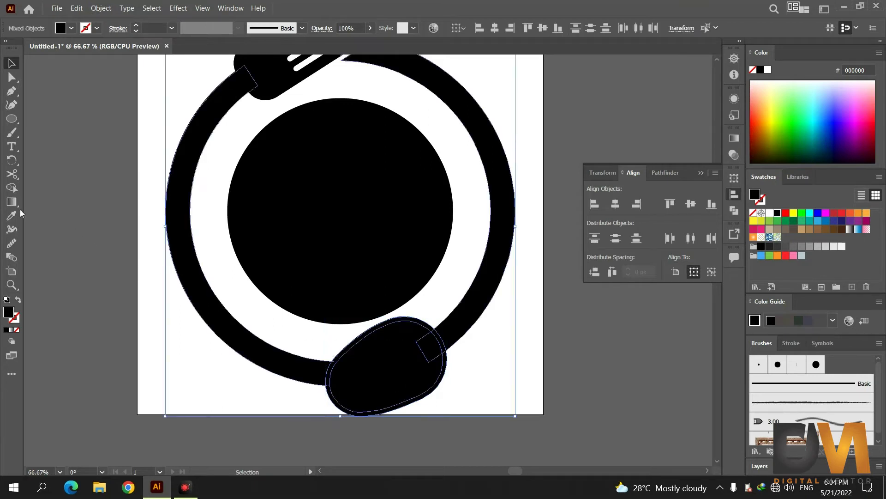
pyautogui.click(12, 187)
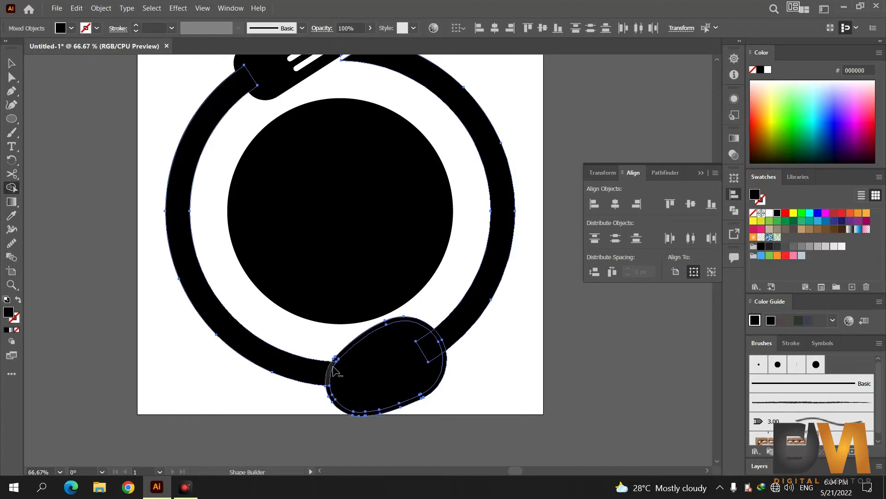
pyautogui.click(342, 357)
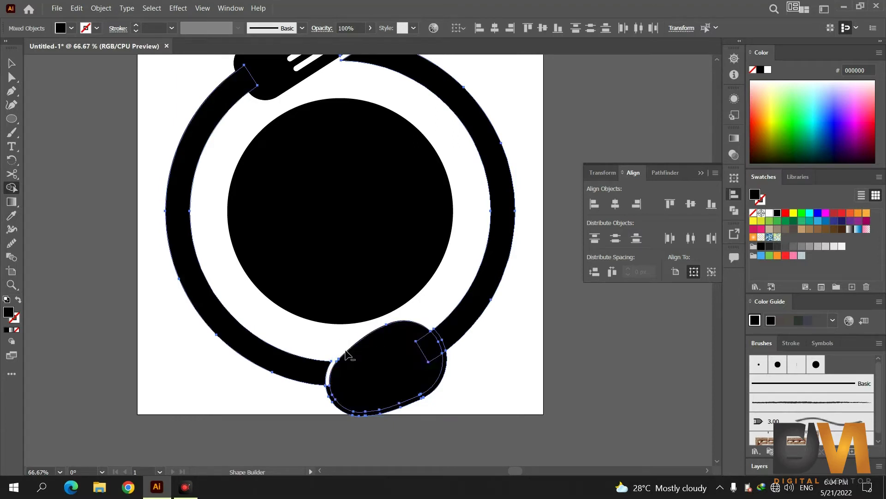
pyautogui.moveTo(345, 355); pyautogui.dragTo(340, 410)
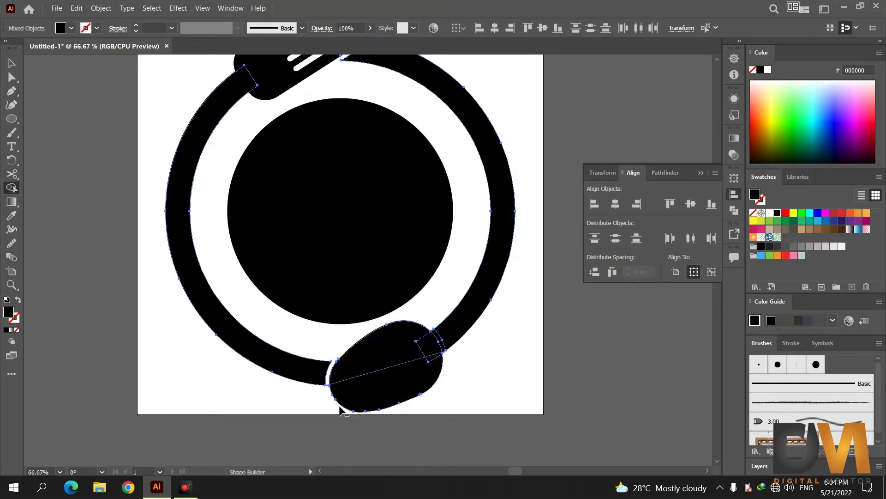
pyautogui.moveTo(383, 391); pyautogui.dragTo(423, 364)
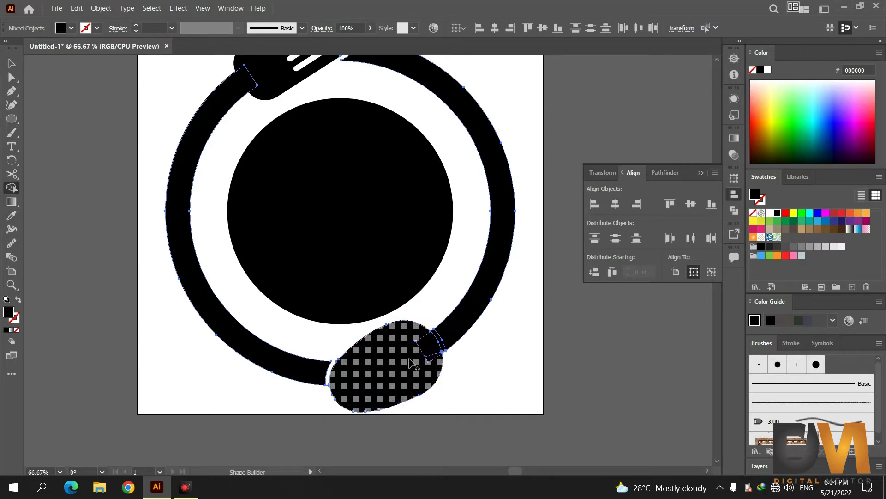
pyautogui.click(432, 358)
pyautogui.click(10, 65)
# - Fuse the spoon-head oval with the right ring half
pyautogui.moveTo(485, 381); pyautogui.dragTo(395, 325)
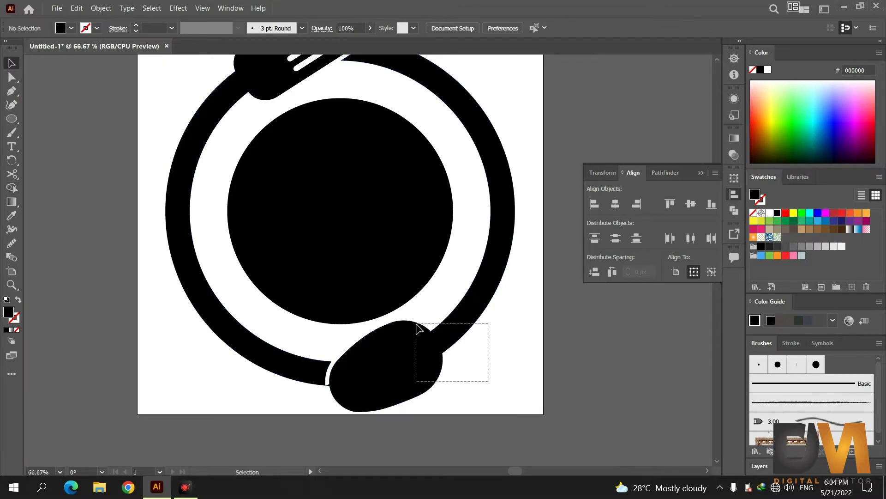
pyautogui.click(21, 188)
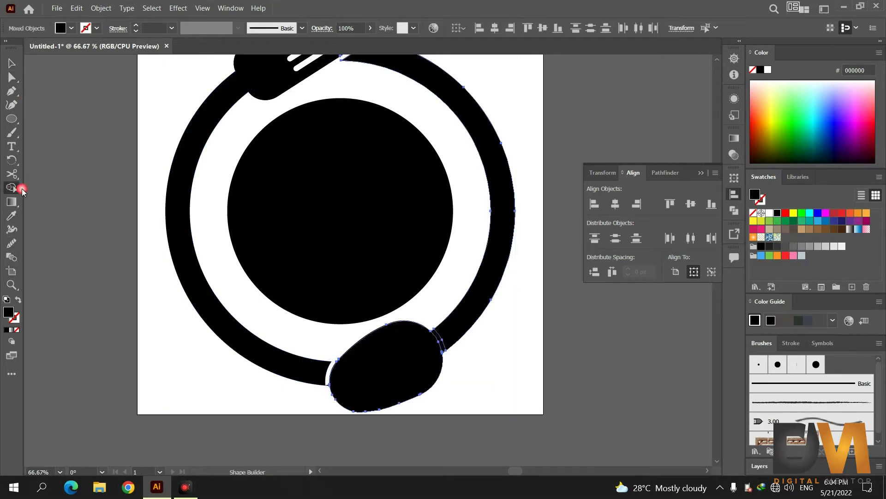
pyautogui.click(392, 363)
pyautogui.scroll(2, 396, 367)
pyautogui.scroll(1, 306, 272)
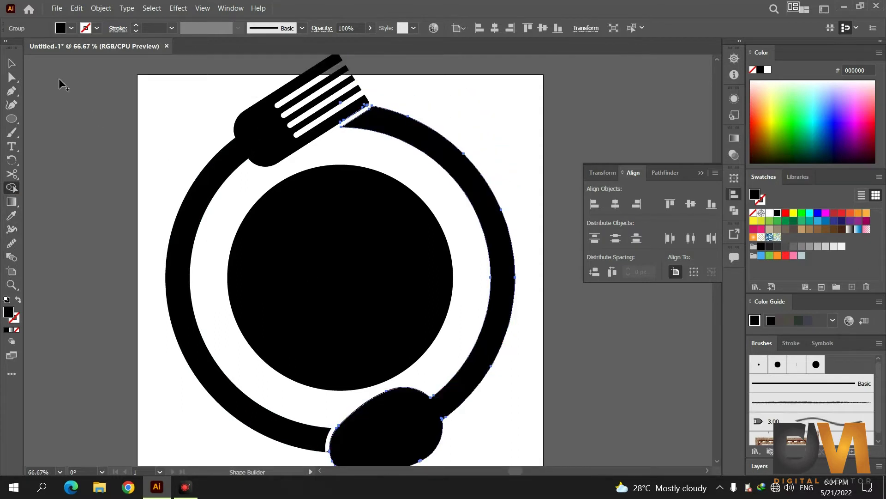
pyautogui.click(12, 63)
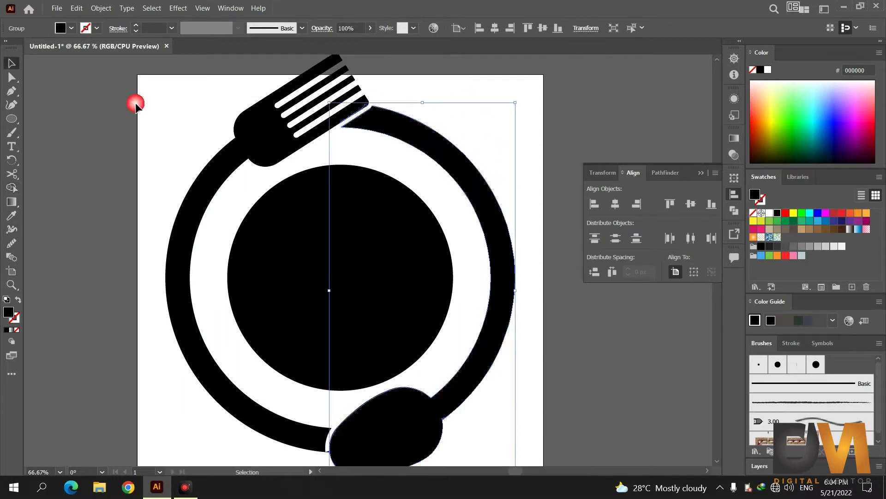
# - Fuse the left ring piece with the fork
pyautogui.click(267, 170)
pyautogui.click(12, 188)
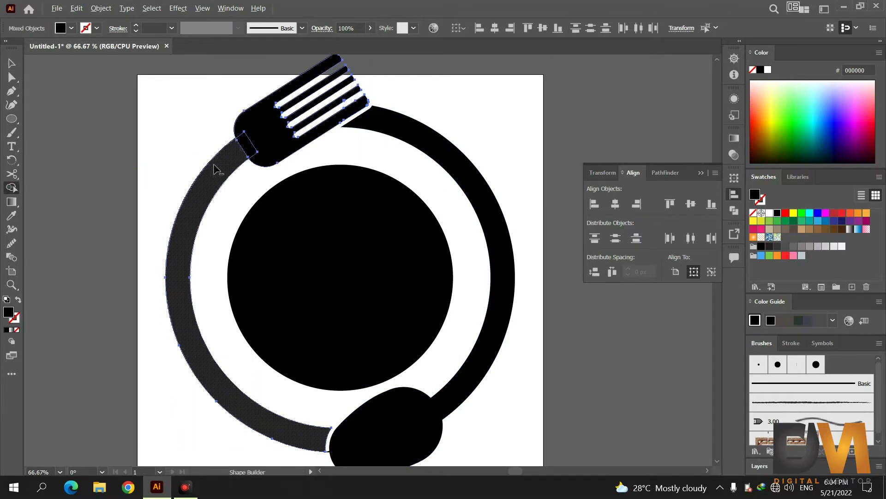
pyautogui.moveTo(252, 147); pyautogui.dragTo(264, 134)
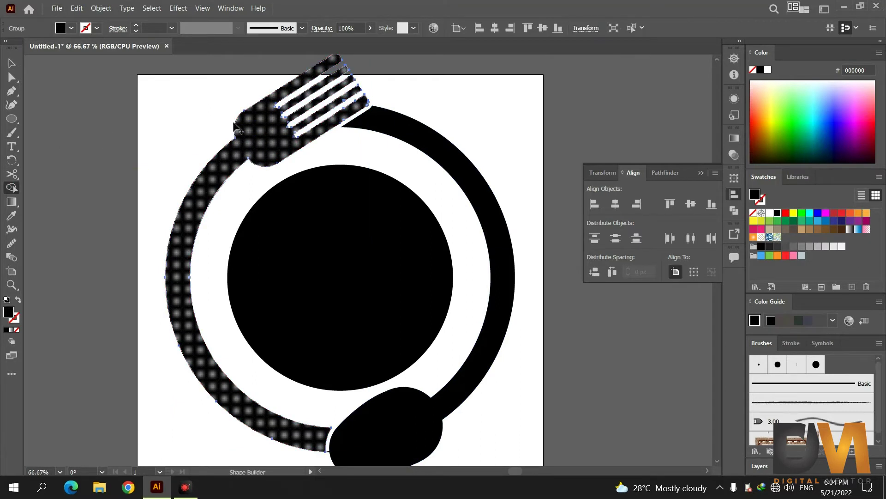
pyautogui.press('v')
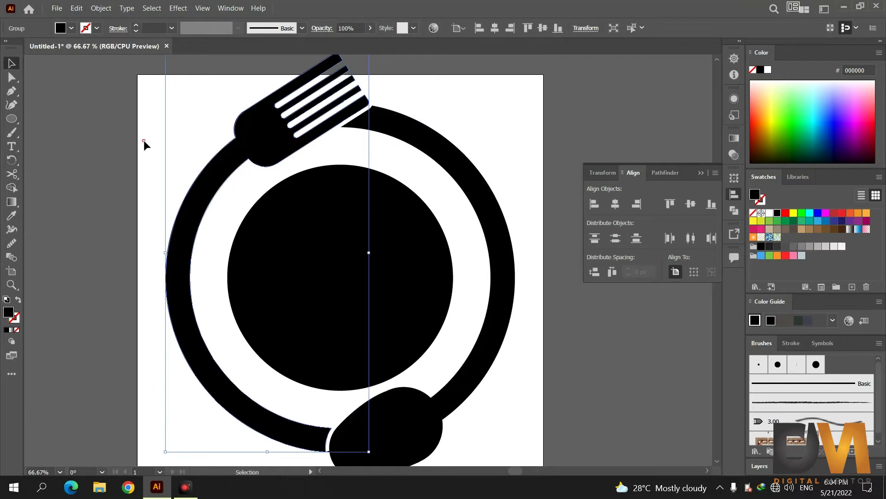
pyautogui.click(143, 140)
pyautogui.scroll(-1, 193, 159)
# - Scale the whole plate artwork down and group its pieces
pyautogui.moveTo(178, 84); pyautogui.dragTo(451, 405)
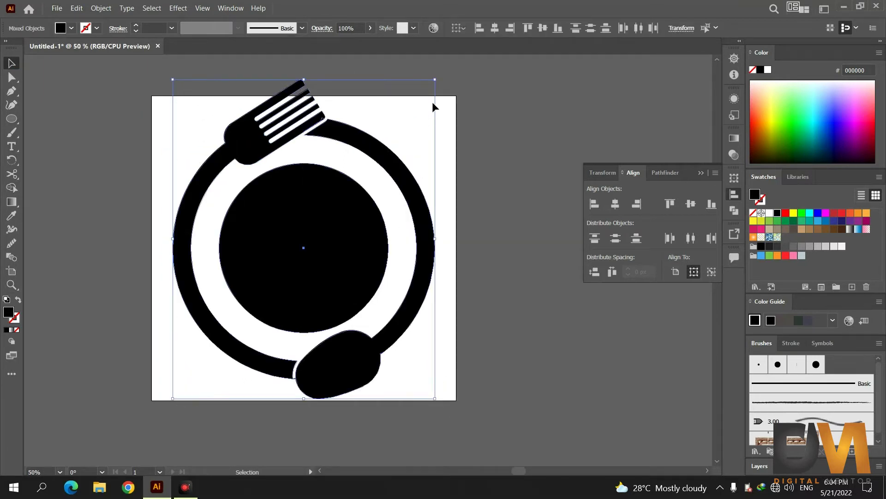
pyautogui.moveTo(435, 81); pyautogui.dragTo(389, 149)
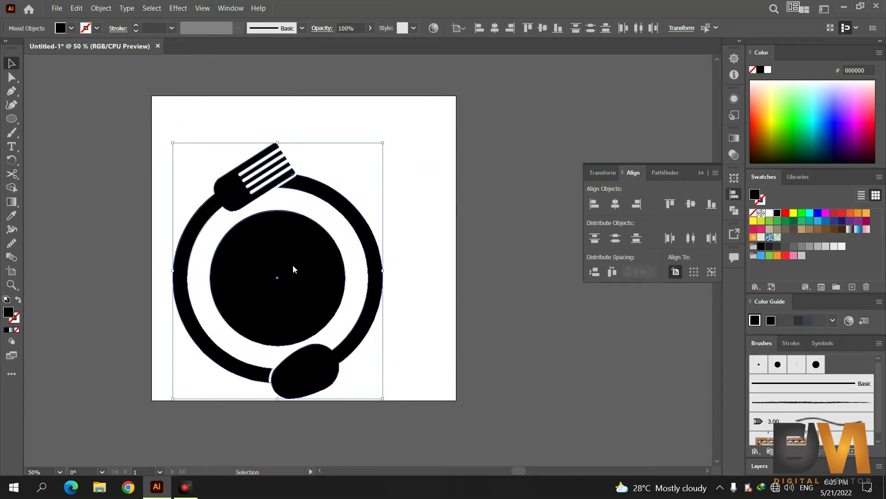
pyautogui.rightClick(293, 266)
pyautogui.click(310, 340)
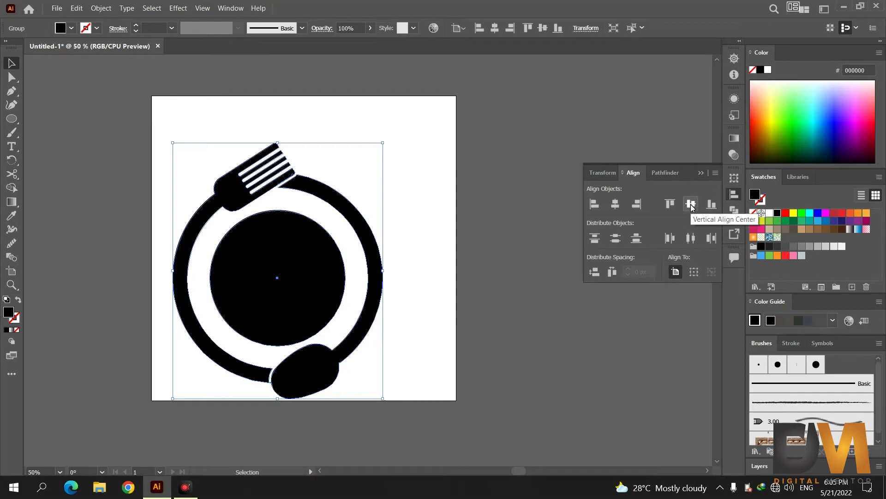
# - Centre the grouped artwork vertically and horizontally on the artboard
pyautogui.click(691, 204)
pyautogui.click(616, 203)
pyautogui.click(441, 198)
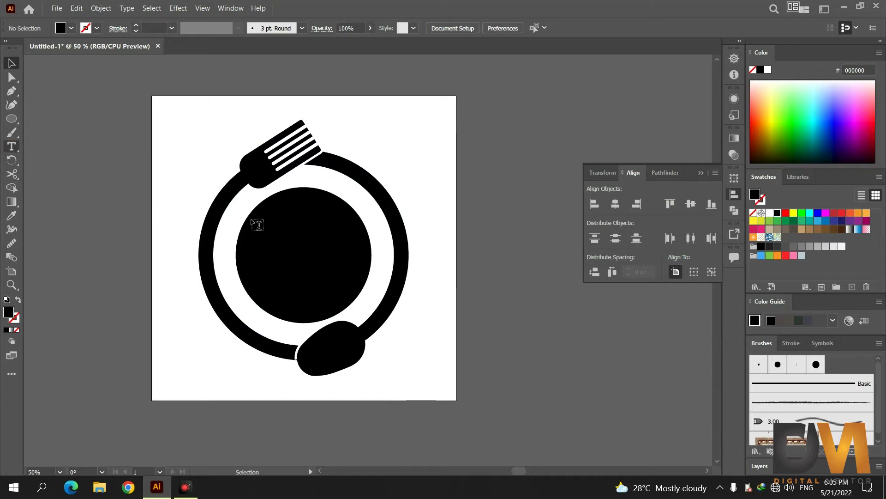
pyautogui.click(171, 236)
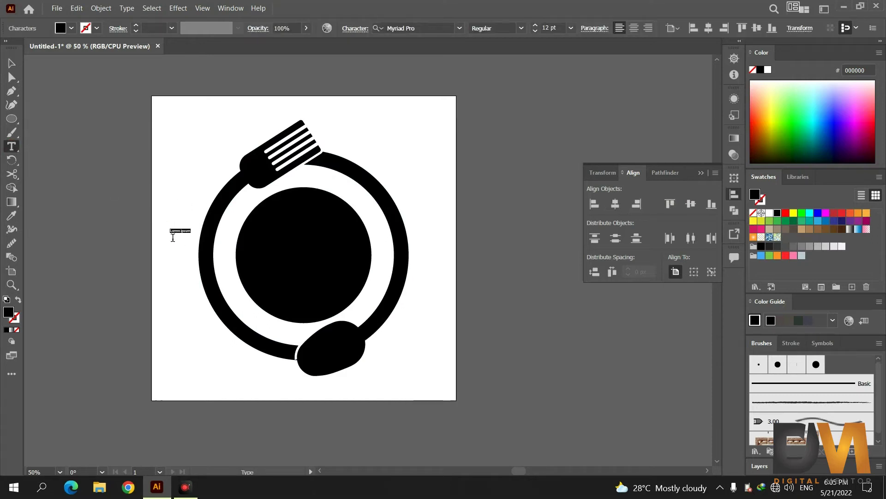
# - Replace the placeholder with 'Food' and set its font size to 250 pt
pyautogui.press('BackSpace')
pyautogui.write('Food')
pyautogui.press('ctrl')
pyautogui.click(554, 28)
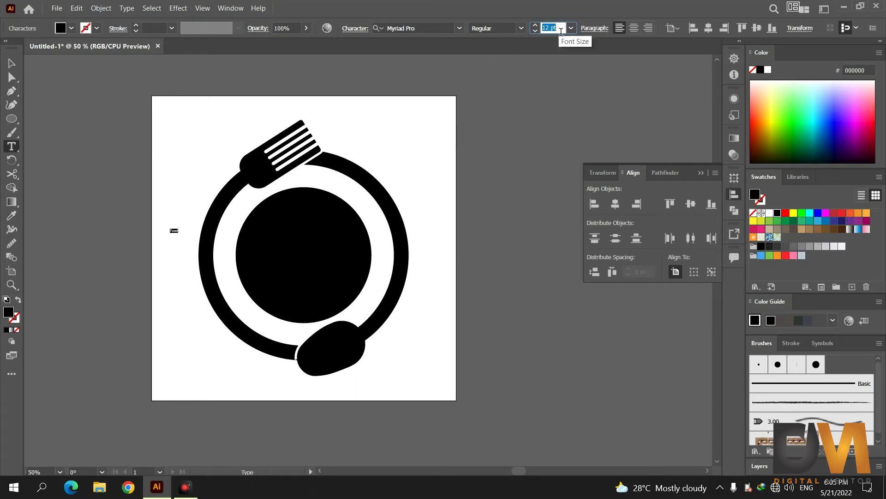
pyautogui.write('300')
pyautogui.press('Return')
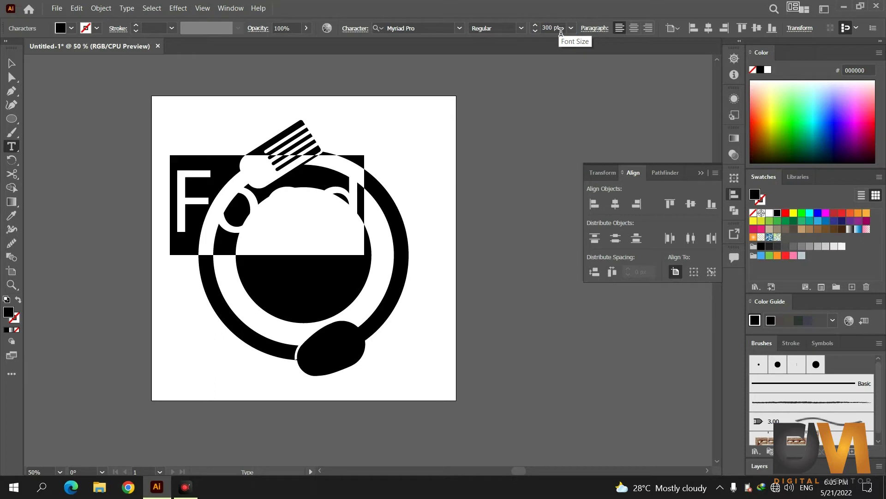
pyautogui.click(561, 30)
pyautogui.write('250')
pyautogui.press('Return')
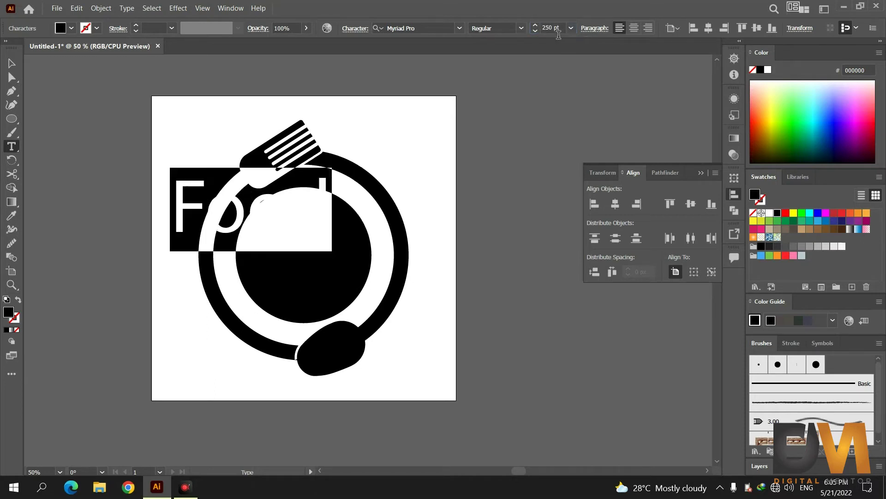
# - Set Food's font to Blackmatte and move it onto the black centre circle
pyautogui.click(443, 28)
pyautogui.write('bl')
pyautogui.press('Down')
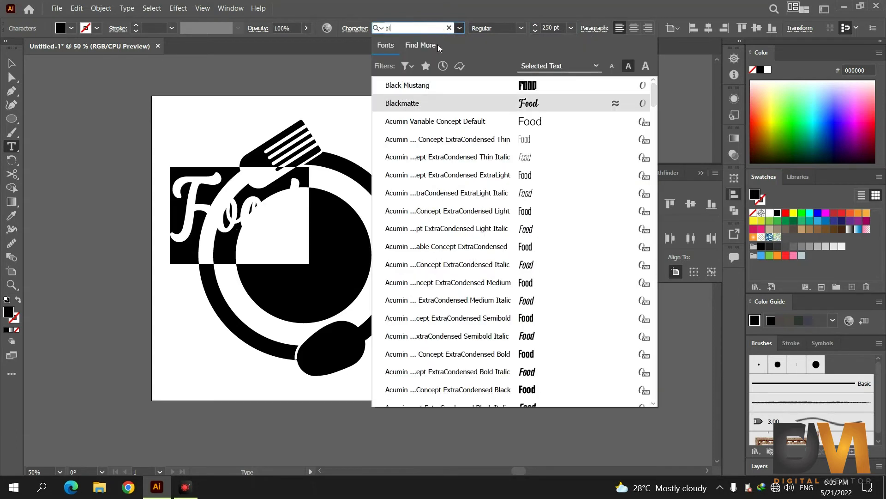
pyautogui.click(430, 104)
pyautogui.click(12, 63)
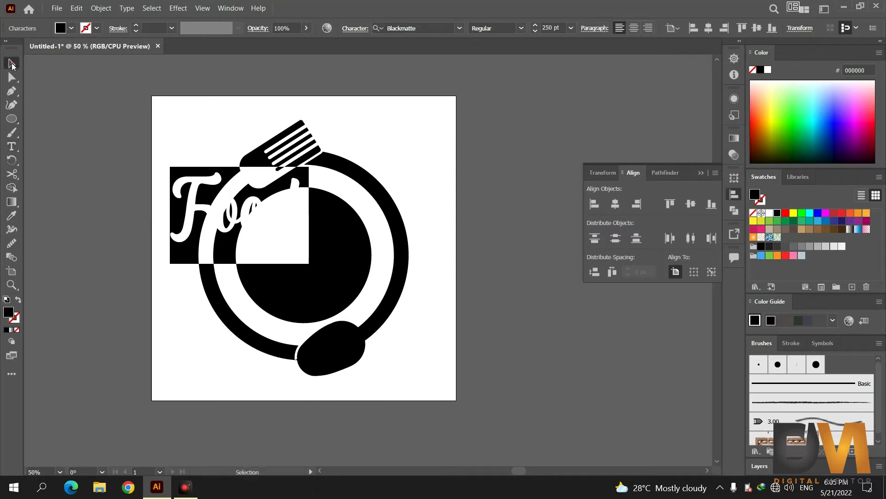
pyautogui.moveTo(244, 208); pyautogui.dragTo(309, 253)
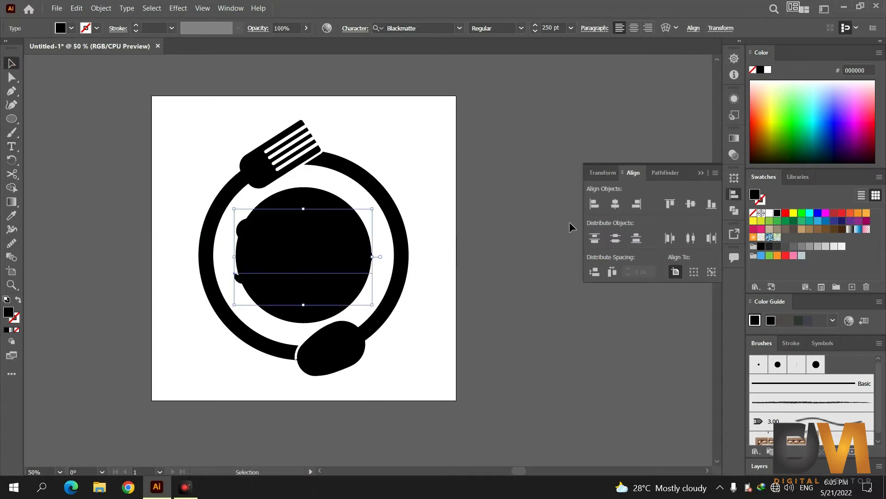
# - Colour Food green and nudge it slightly right and down
pyautogui.click(777, 221)
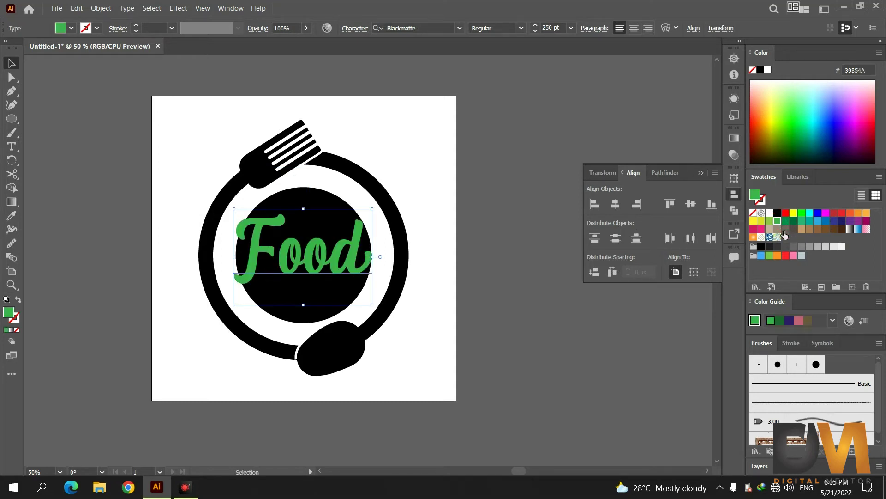
pyautogui.hotkey('shift', 'Down')
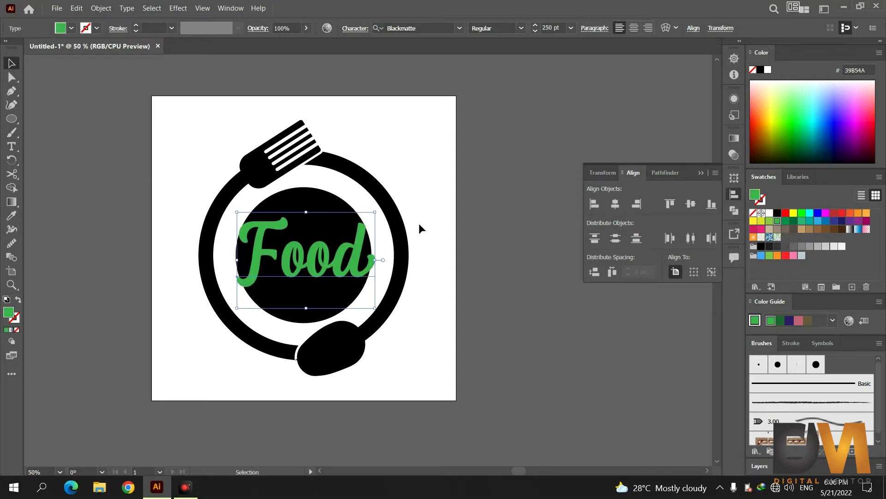
pyautogui.hotkey('shift', 'Right')
pyautogui.click(418, 223)
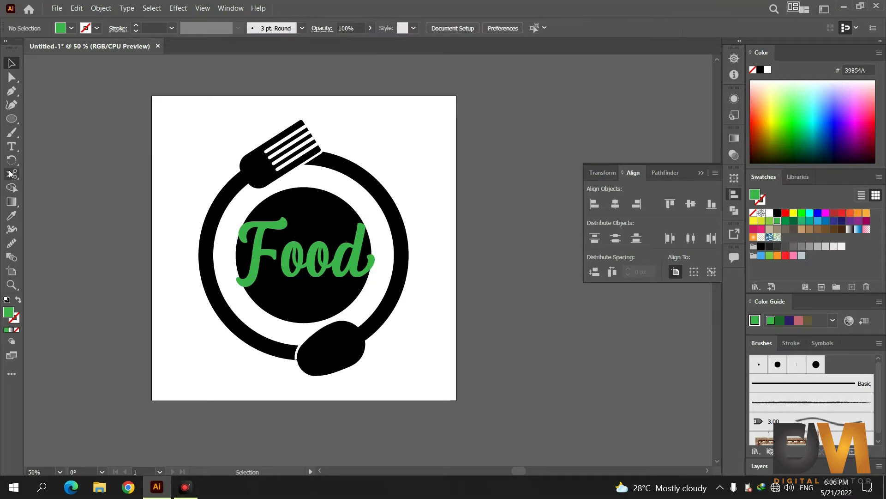
pyautogui.click(12, 149)
pyautogui.click(445, 249)
# - Type 'Cult', place it beside Food, and colour it orange
pyautogui.write('cult')
pyautogui.press('BackSpace')
pyautogui.press('BackSpace')
pyautogui.press('BackSpace')
pyautogui.press('BackSpace')
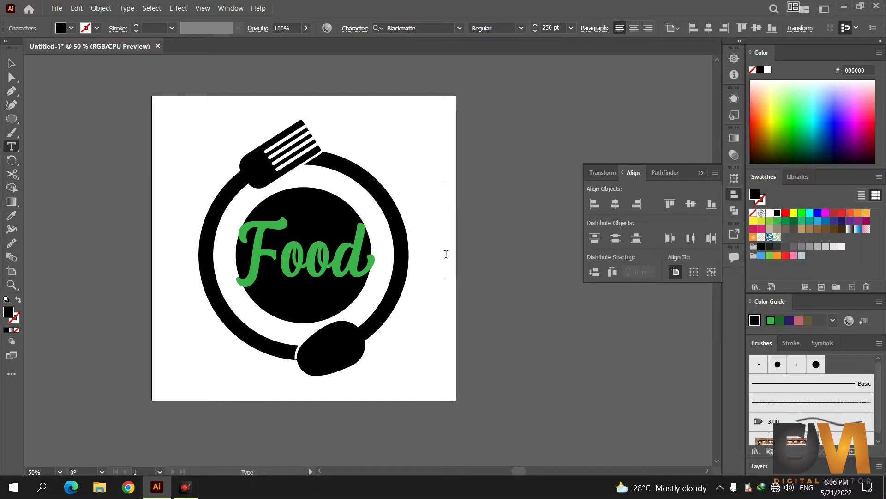
pyautogui.write('Cult')
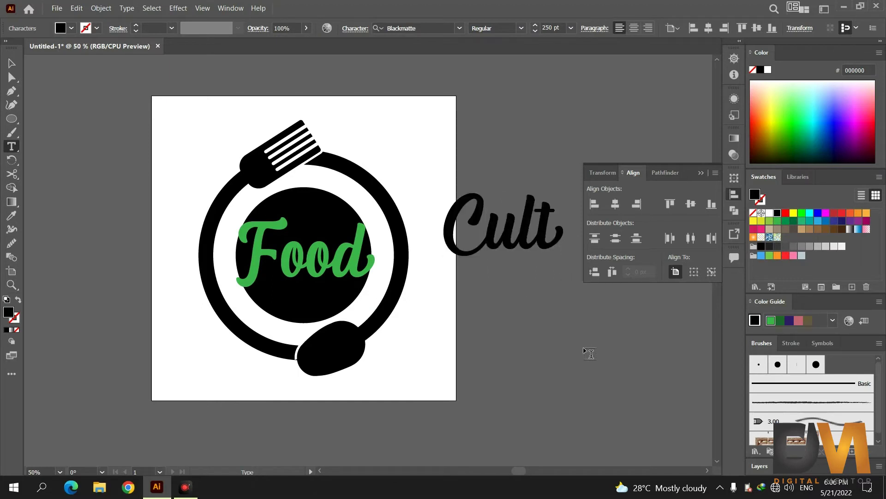
pyautogui.click(12, 63)
pyautogui.moveTo(459, 232)
pyautogui.mouseDown()
pyautogui.moveTo(390, 250)
pyautogui.moveTo(394, 257)
pyautogui.mouseUp()
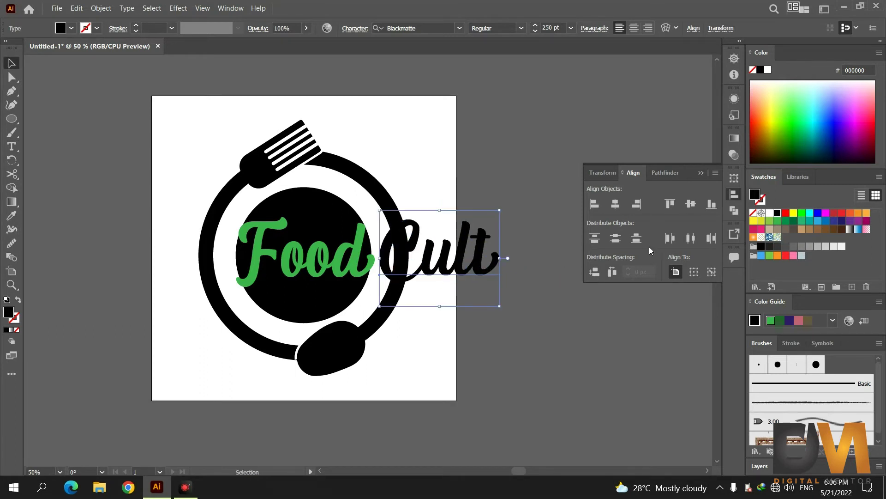
pyautogui.click(861, 214)
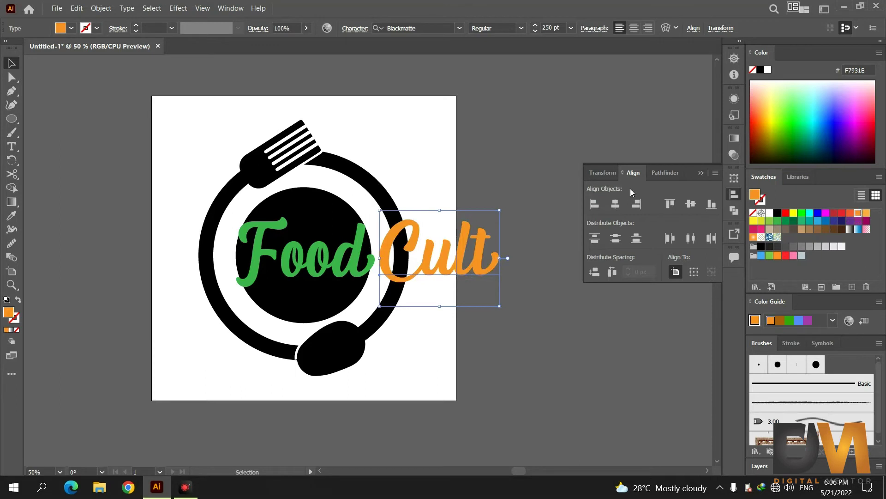
pyautogui.click(499, 166)
# - Convert the Food text to outlines
pyautogui.rightClick(270, 227)
pyautogui.click(269, 226)
pyautogui.rightClick(260, 226)
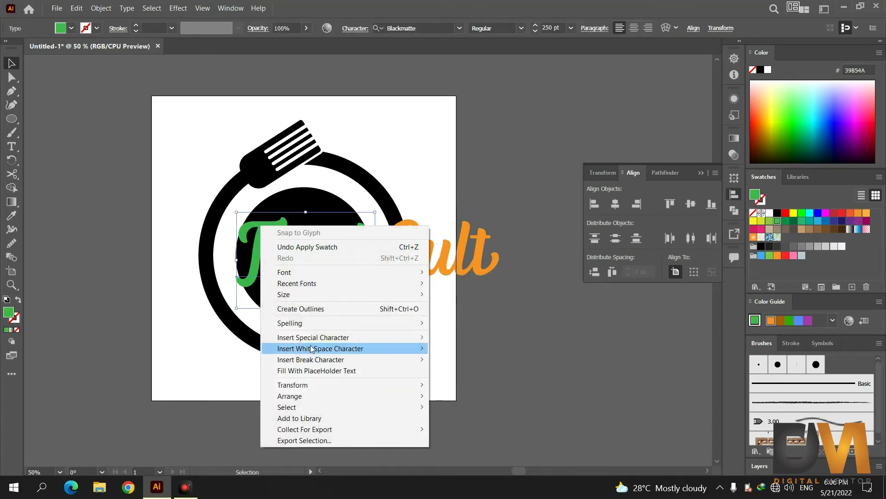
pyautogui.click(317, 308)
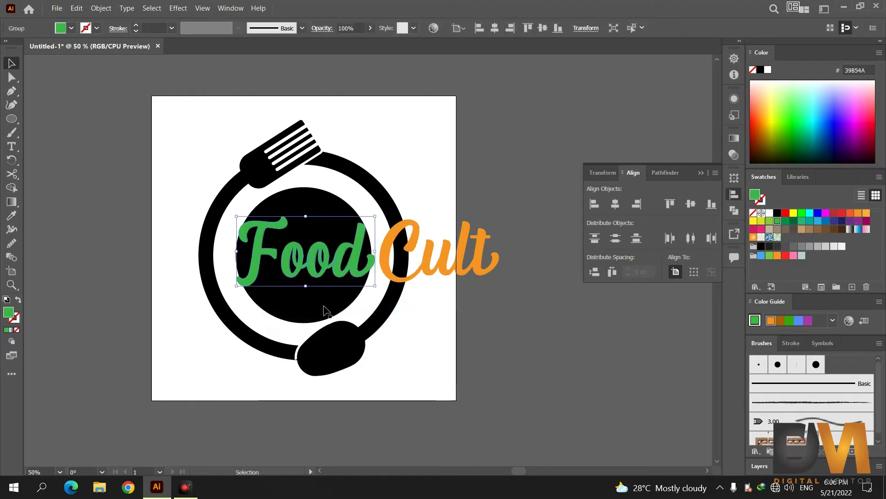
# - Add a 9 px offset outline around the Food lettering and fill it black
pyautogui.click(101, 8)
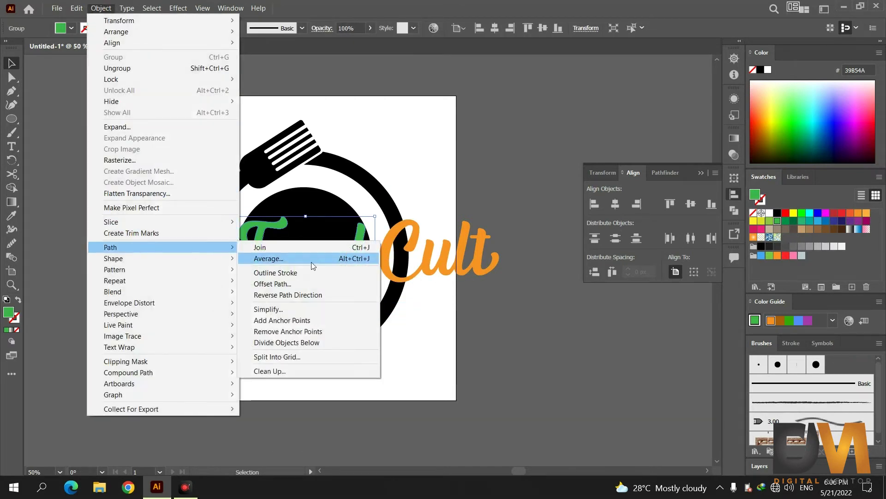
pyautogui.click(325, 282)
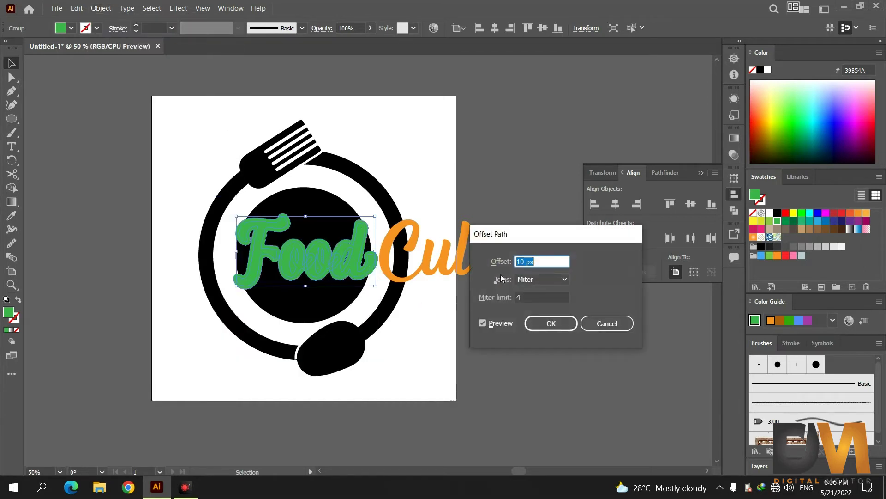
pyautogui.press('Down')
pyautogui.press('Down')
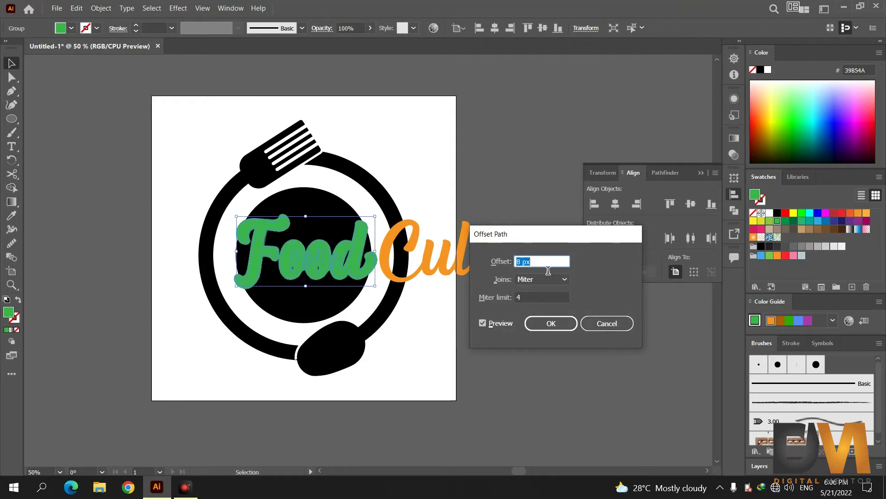
pyautogui.press('Up')
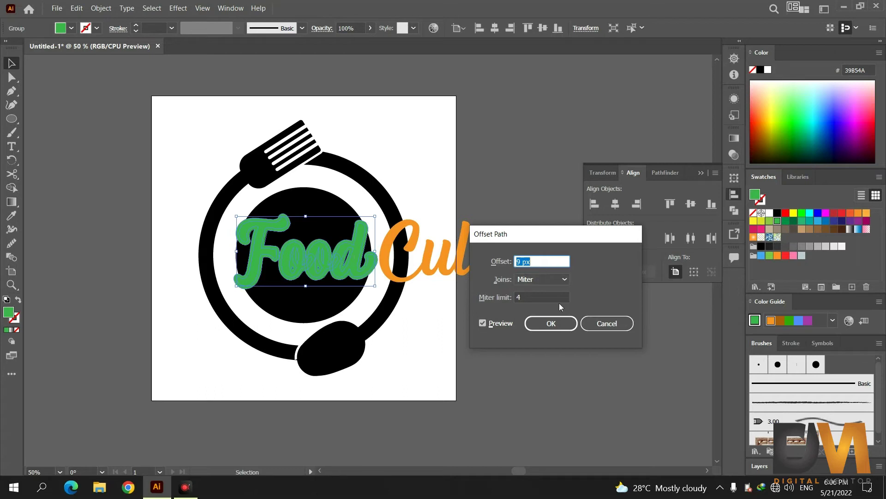
pyautogui.click(552, 323)
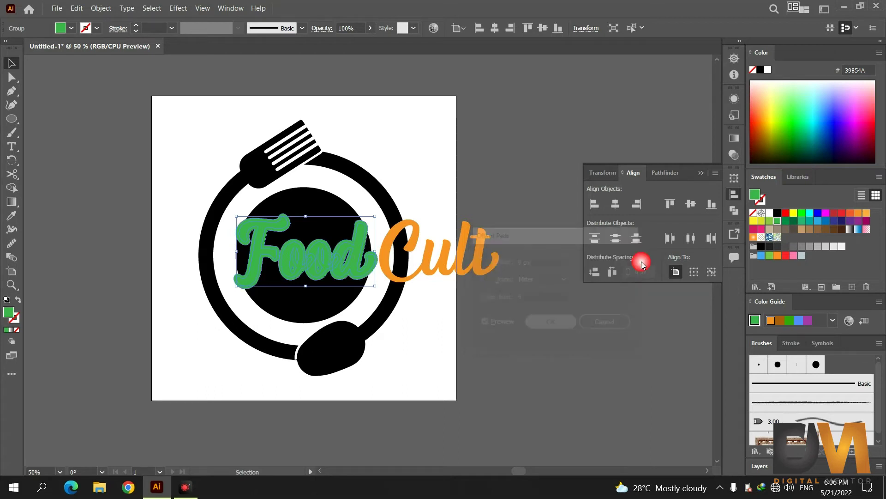
pyautogui.click(777, 215)
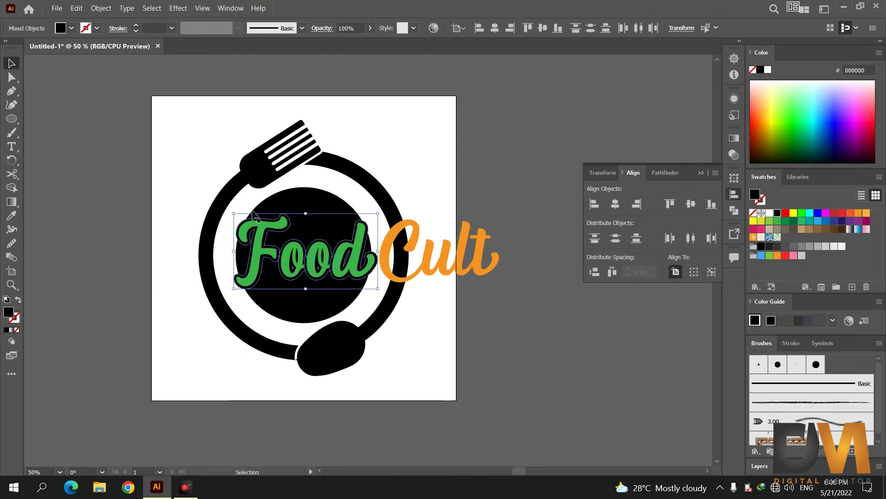
pyautogui.moveTo(242, 199); pyautogui.dragTo(365, 314)
pyautogui.click(11, 188)
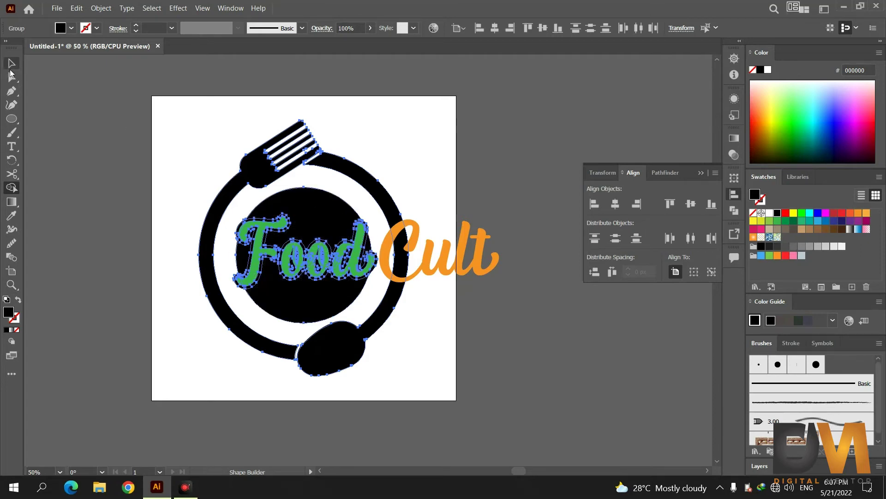
# - Ungroup the black logo shapes
pyautogui.click(11, 66)
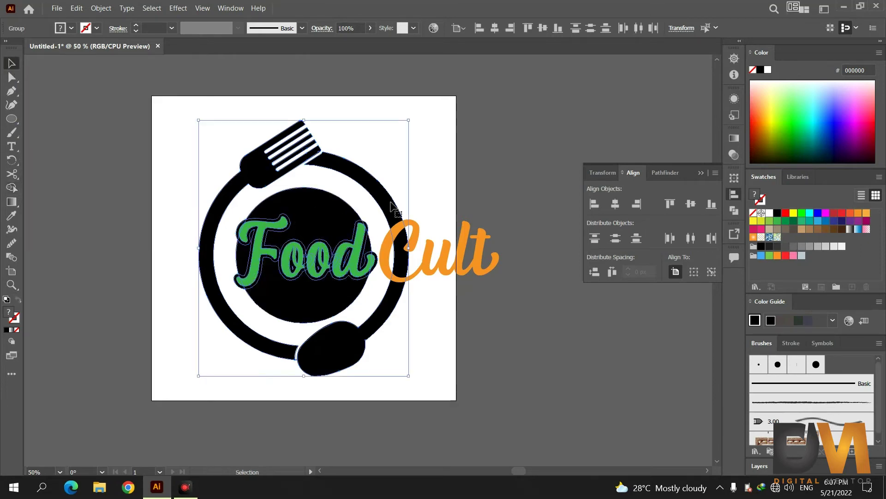
pyautogui.click(307, 205)
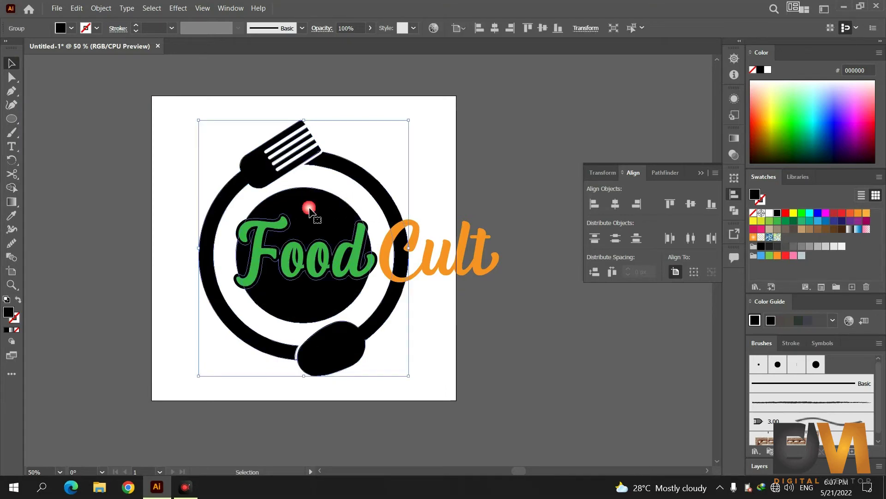
pyautogui.rightClick(304, 209)
pyautogui.click(334, 291)
pyautogui.click(442, 135)
# - Fill the circle's upper half green and its lower half orange
pyautogui.click(315, 214)
pyautogui.click(310, 231)
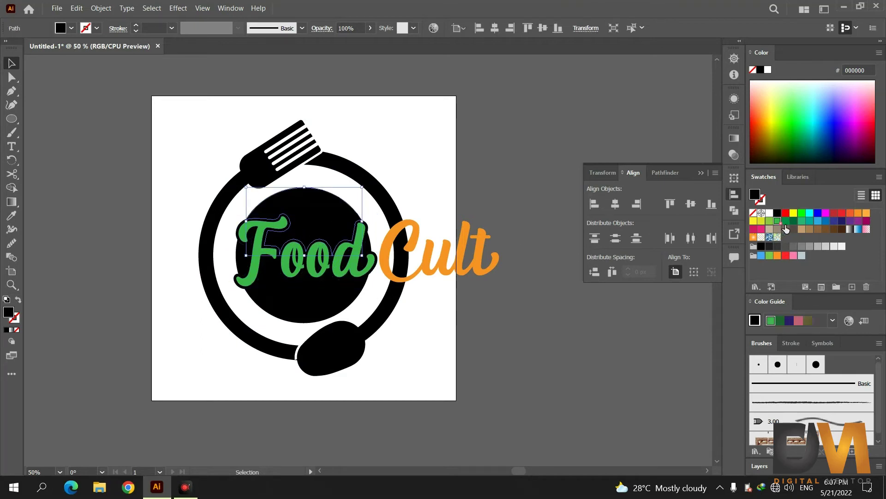
pyautogui.click(777, 220)
pyautogui.click(337, 297)
pyautogui.click(859, 213)
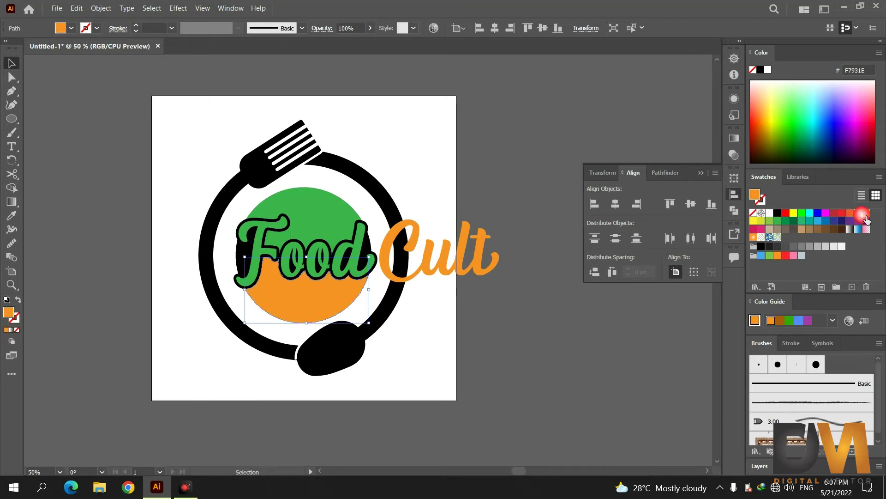
# - Colour the gap pieces behind F and d orange and move Cult further right
pyautogui.click(238, 256)
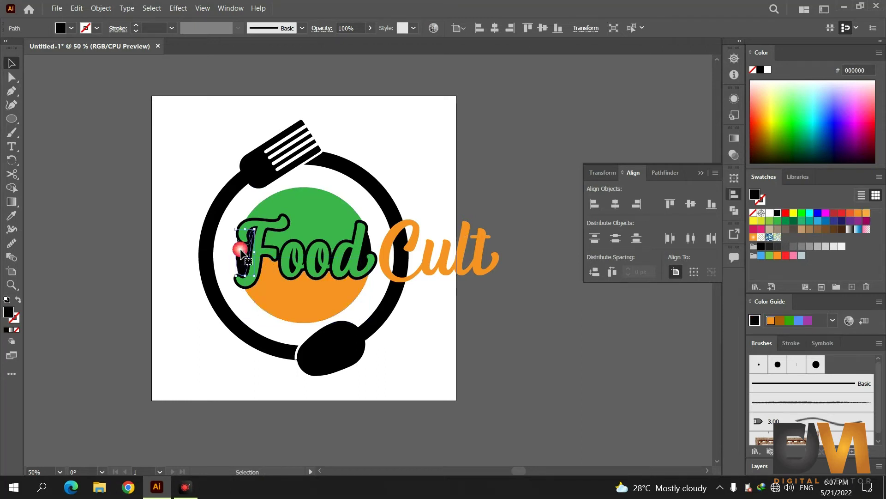
pyautogui.click(777, 221)
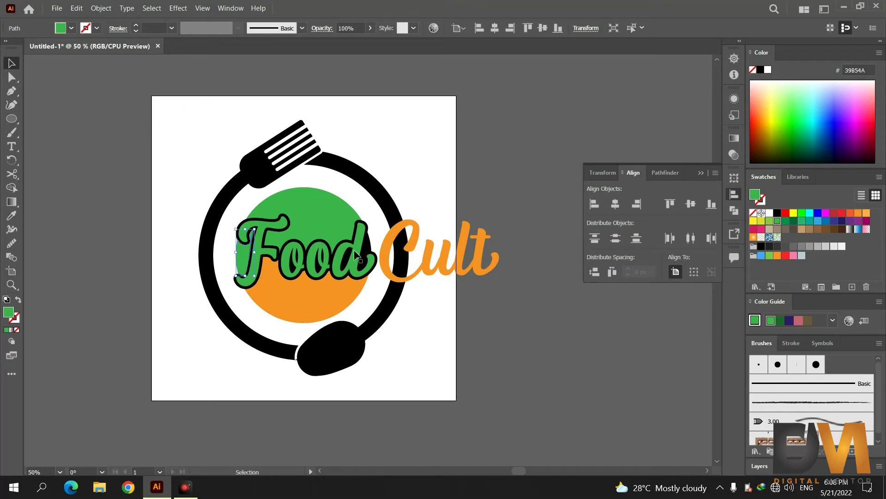
pyautogui.click(858, 213)
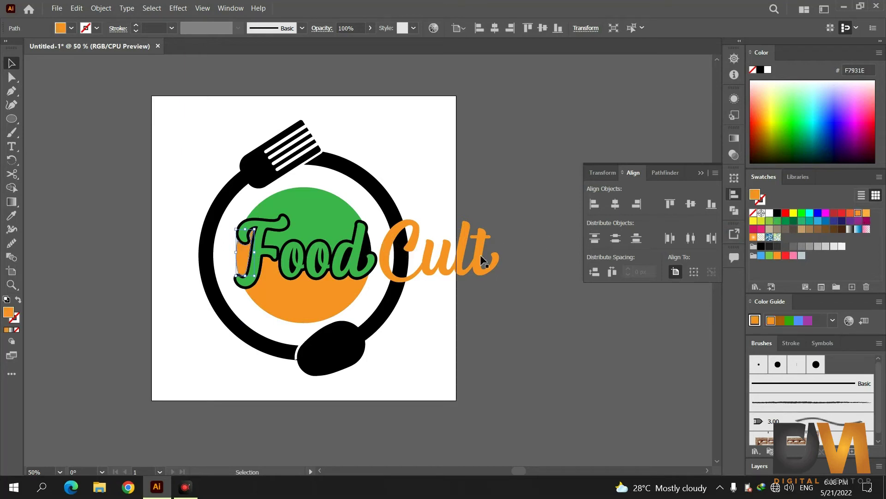
pyautogui.click(369, 253)
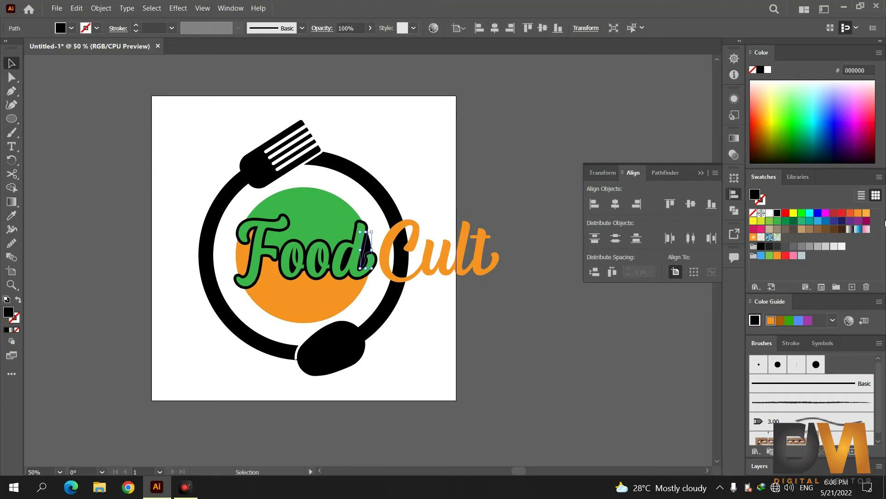
pyautogui.click(859, 214)
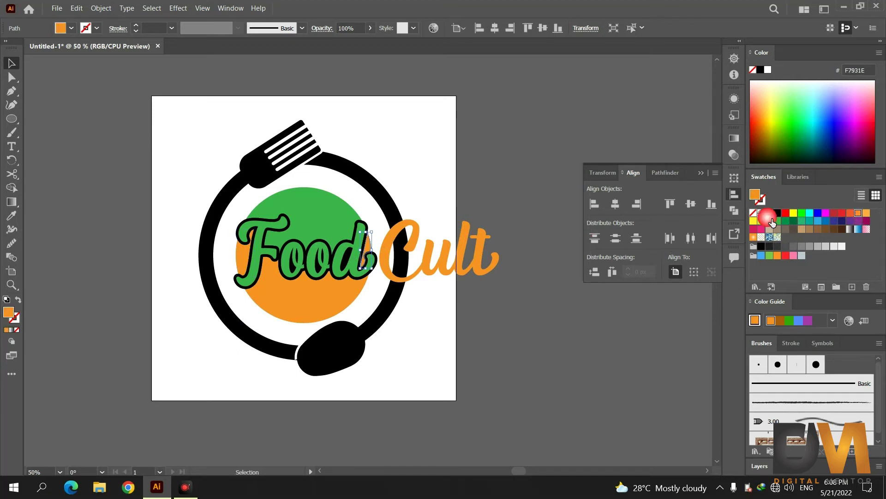
pyautogui.click(433, 168)
pyautogui.moveTo(417, 239); pyautogui.dragTo(473, 242)
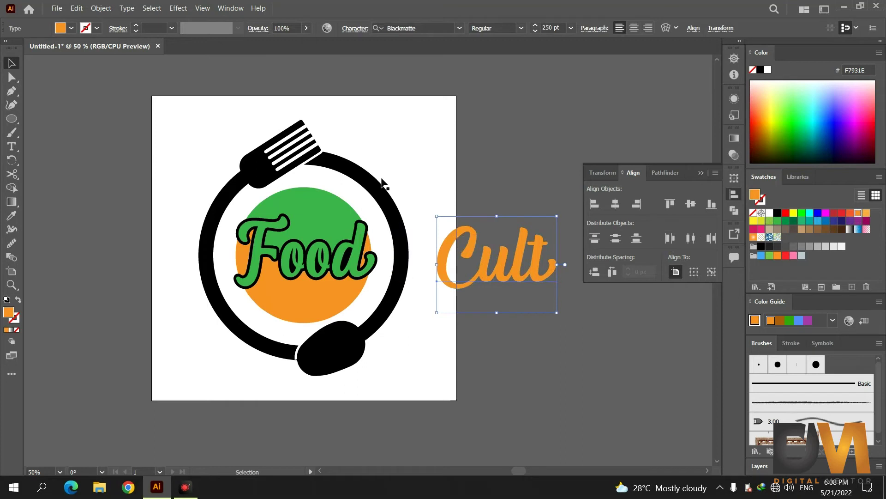
# - Zoom in, deselect Cult, and start a Pen path on the ring's left edge
pyautogui.hotkey('ctrl', '=')
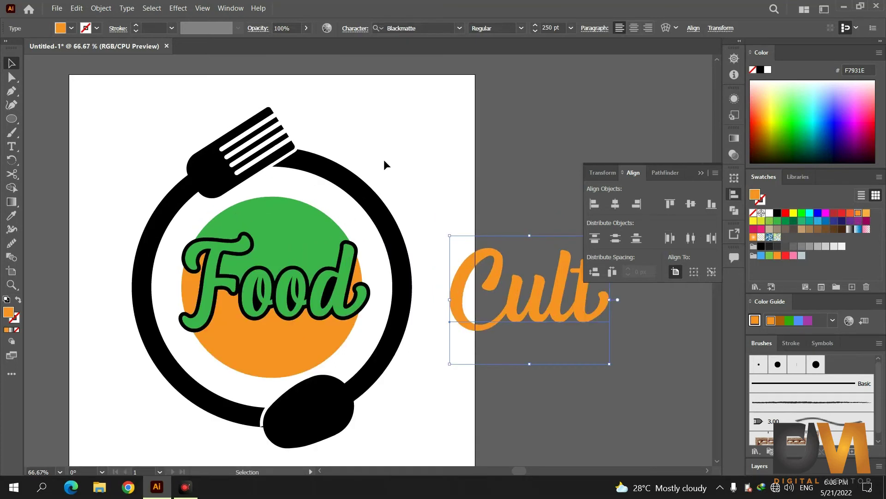
pyautogui.hotkey('ctrl', 'shift', 'a')
pyautogui.press('p')
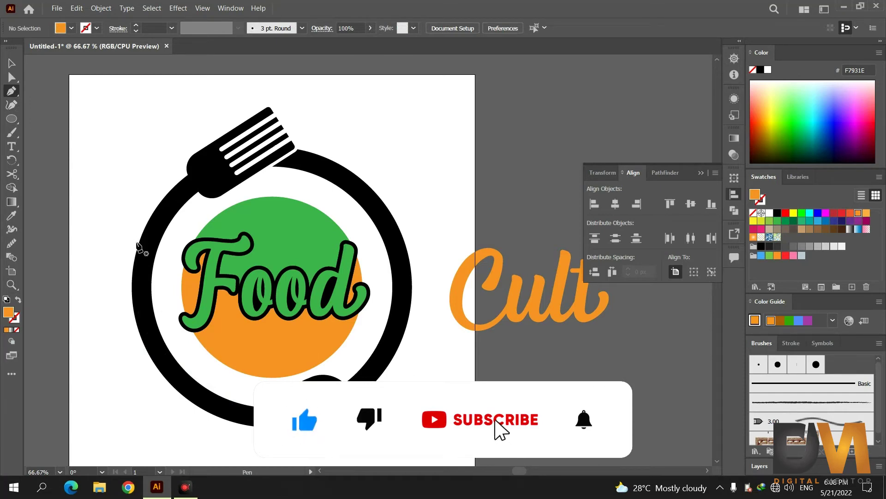
pyautogui.click(136, 241)
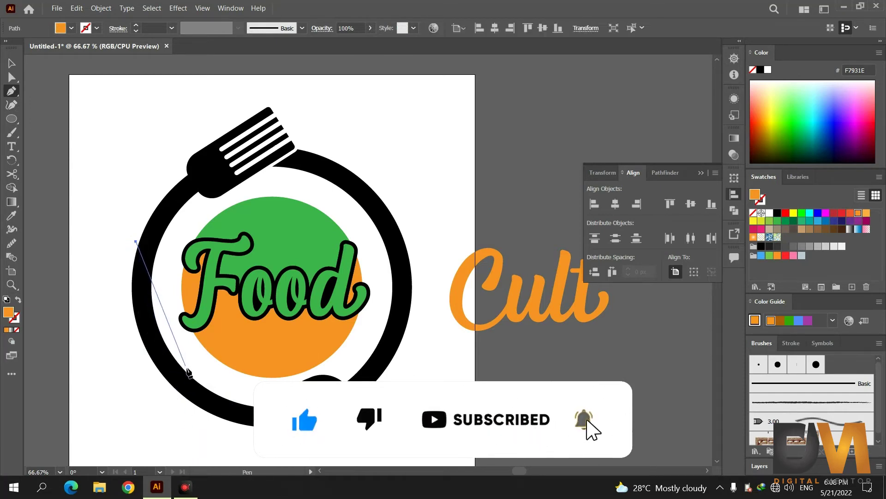
# - Curve the path along the ring's inner left side as an orange stroke with no fill
pyautogui.moveTo(195, 375); pyautogui.dragTo(274, 409)
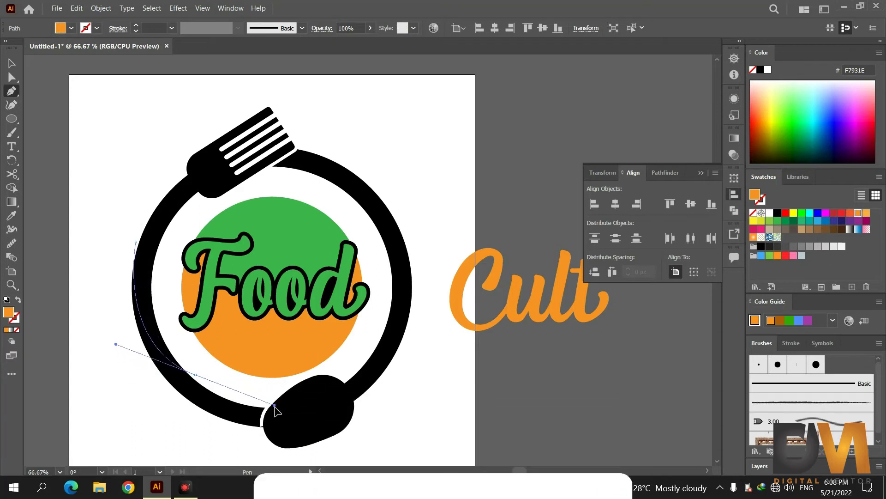
pyautogui.click(18, 300)
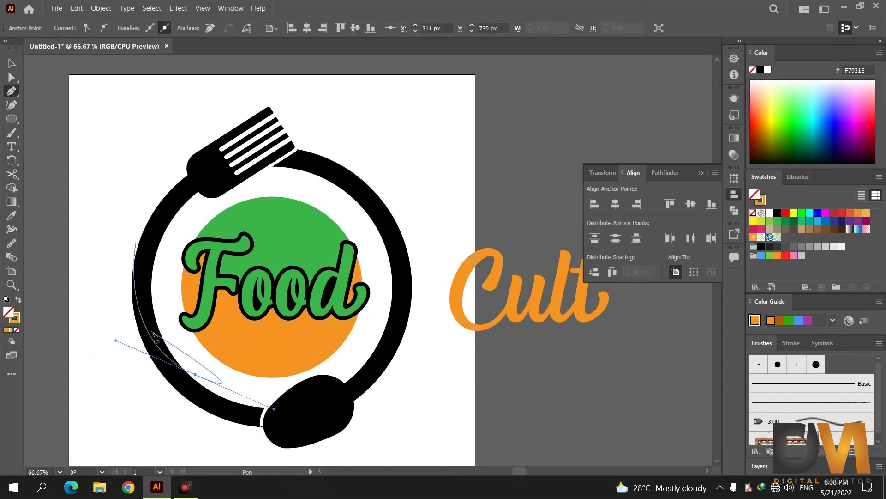
pyautogui.click(11, 63)
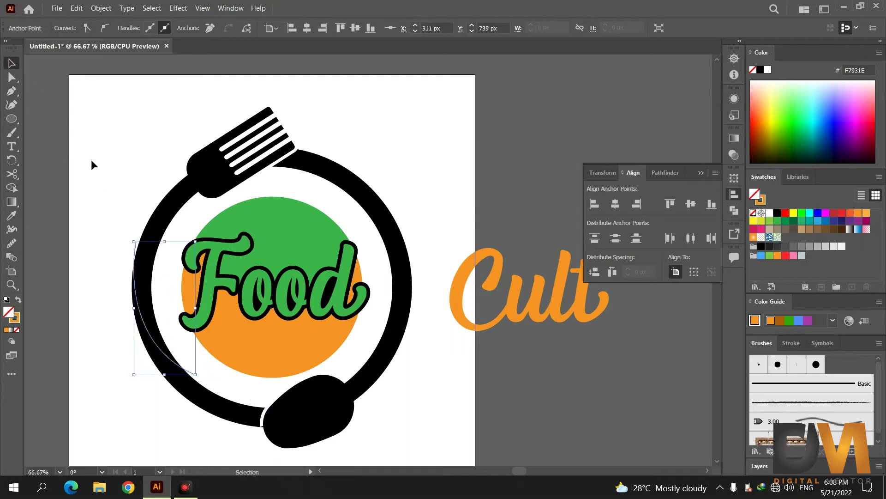
pyautogui.click(117, 229)
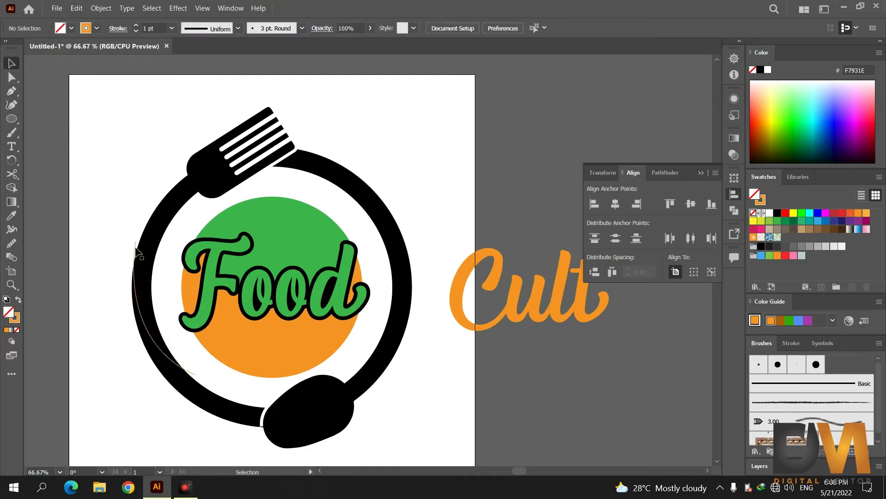
# - Set the orange curve's stroke weight to 5 pt and reselect the arc
pyautogui.click(137, 250)
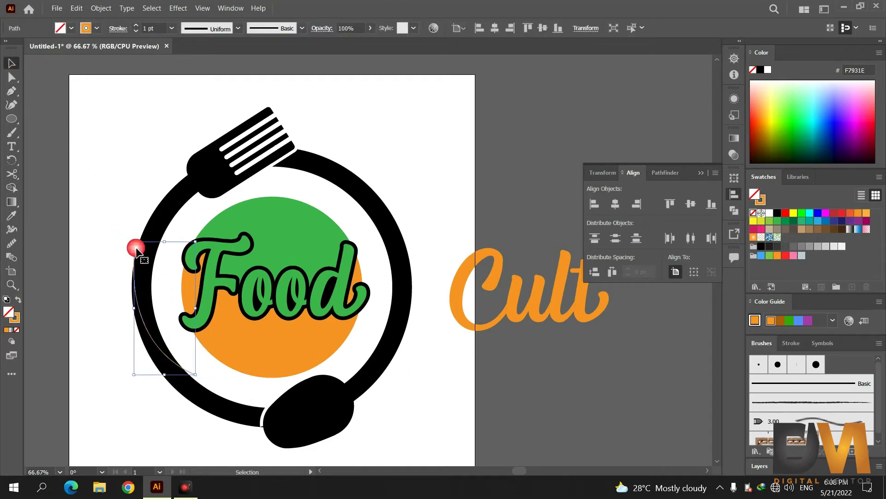
pyautogui.click(172, 28)
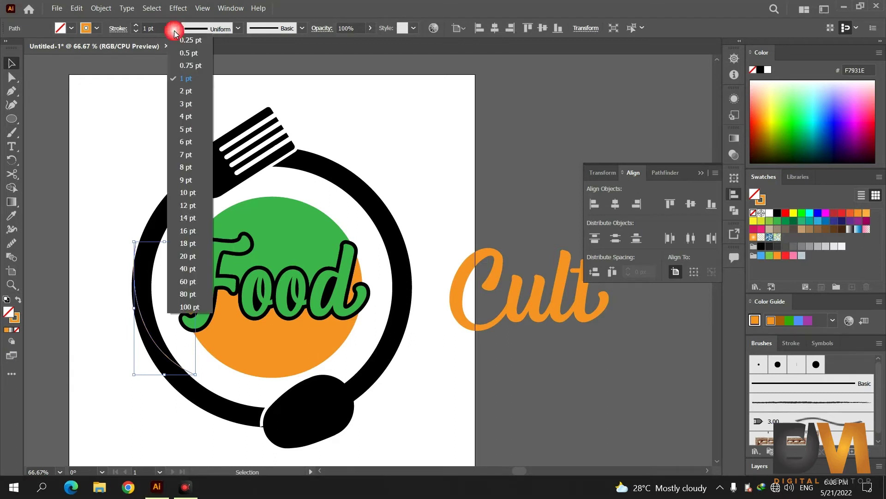
pyautogui.click(194, 130)
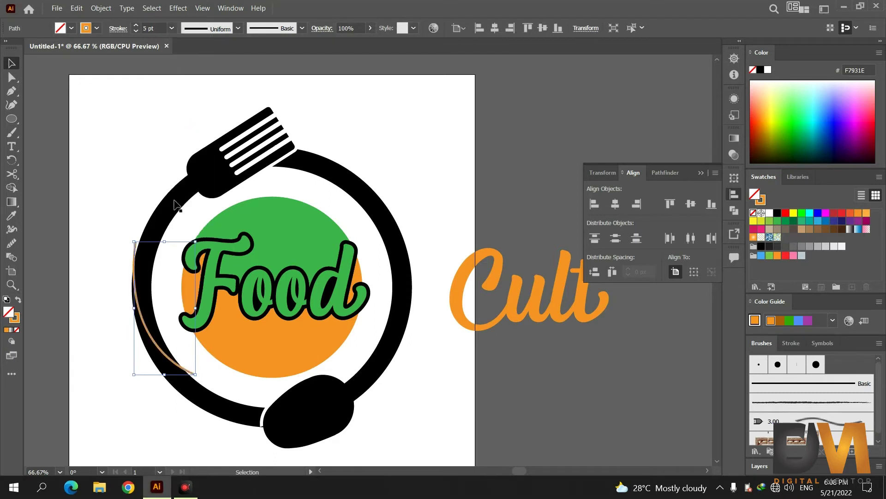
pyautogui.click(118, 248)
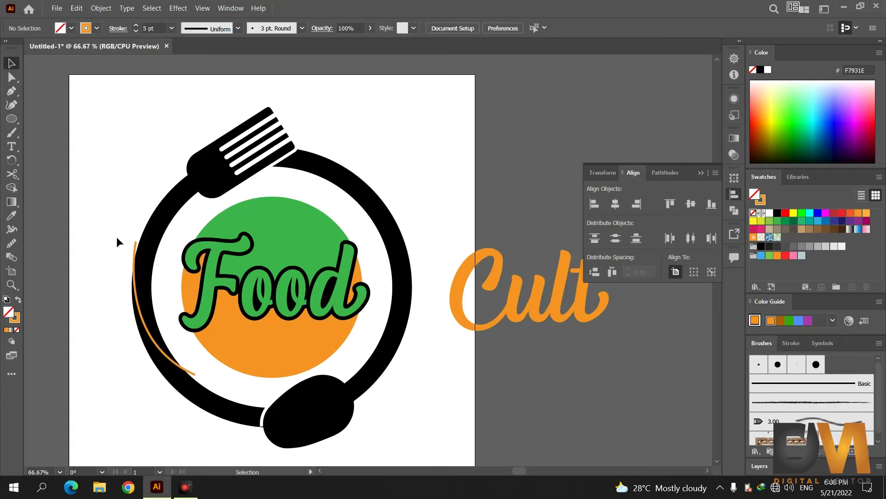
pyautogui.scroll(1, 134, 284)
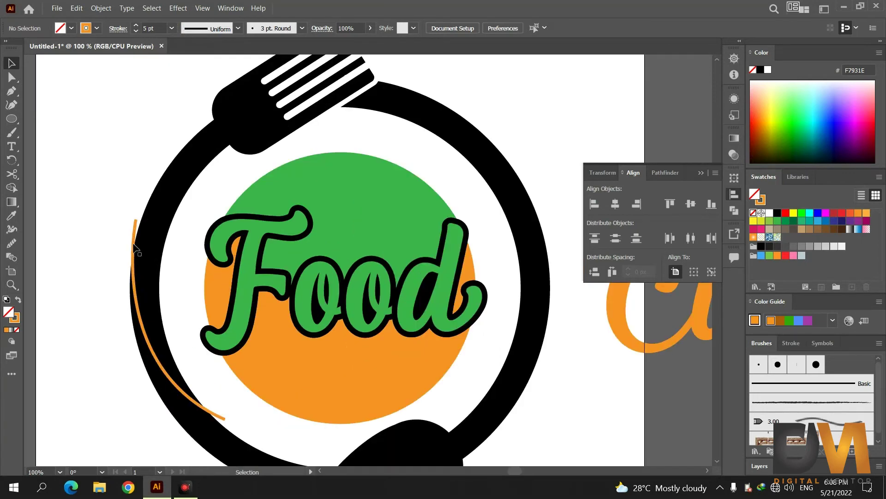
pyautogui.click(134, 249)
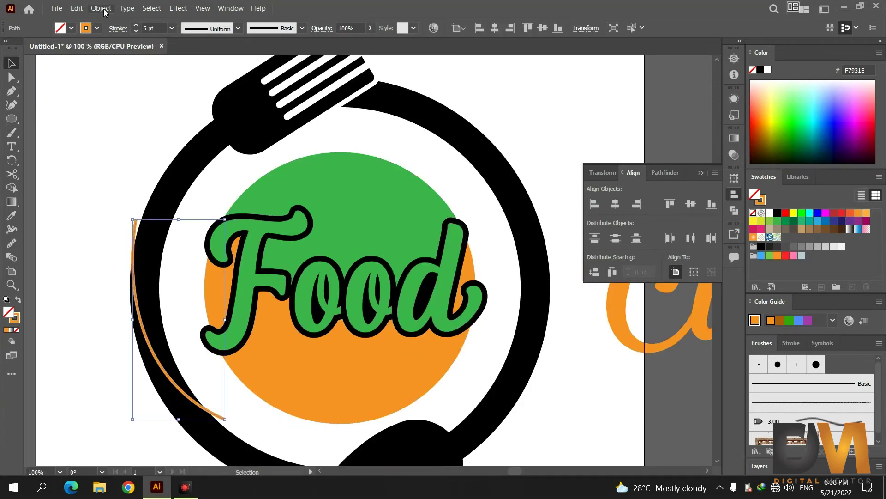
# - Expand the orange arc's stroke into a filled shape and select it with the ring
pyautogui.click(102, 8)
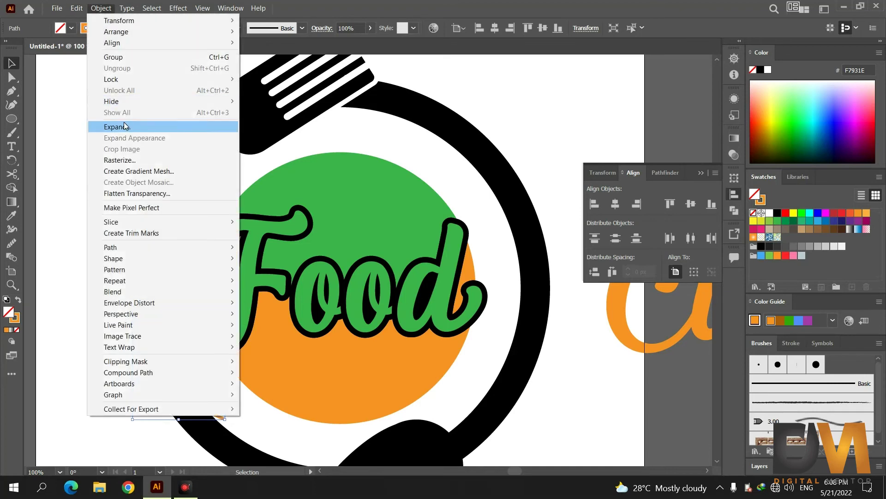
pyautogui.click(125, 127)
pyautogui.click(432, 310)
pyautogui.moveTo(112, 197)
pyautogui.mouseDown()
pyautogui.moveTo(146, 238)
pyautogui.moveTo(178, 255)
pyautogui.mouseUp()
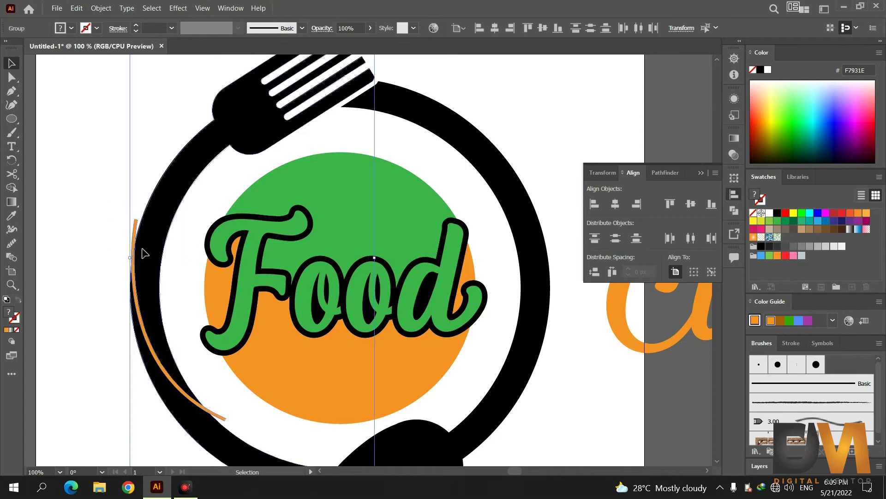
# - Delete the orange slivers with Shape Builder, leaving a white slit in the ring's left side
pyautogui.click(11, 188)
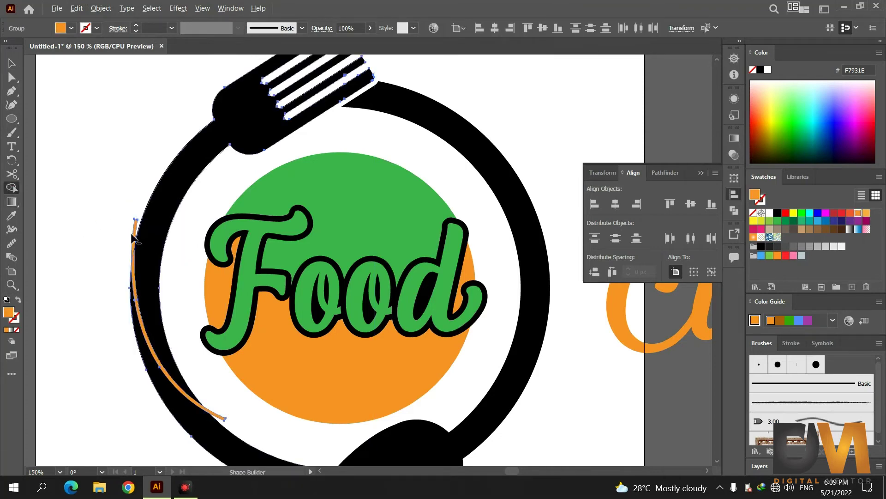
pyautogui.keyDown('alt'); pyautogui.scroll(1, 132, 236); pyautogui.keyUp('alt')
pyautogui.scroll(-1, 134, 237)
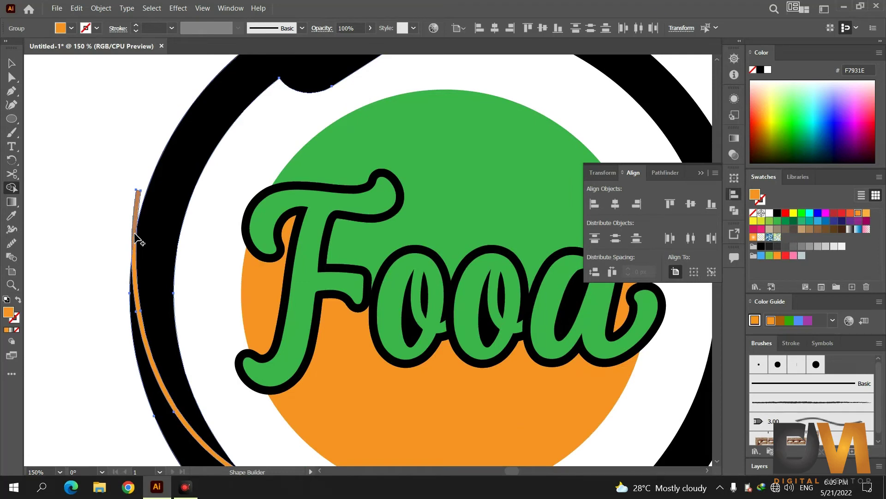
pyautogui.keyDown('alt'); pyautogui.click(139, 258); pyautogui.keyUp('alt')
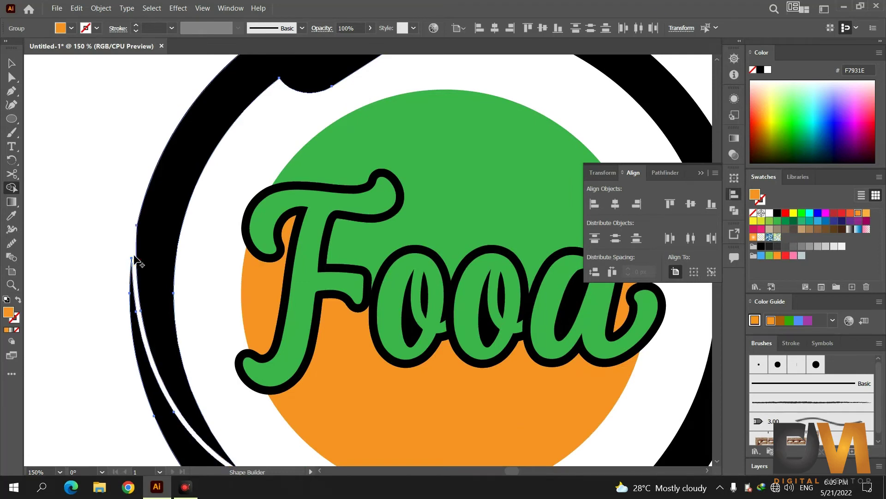
pyautogui.scroll(-2, 179, 306)
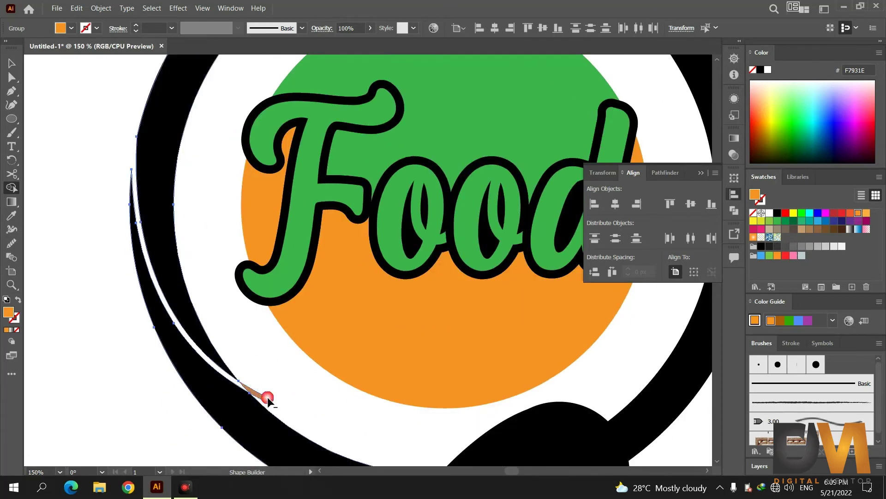
pyautogui.keyDown('alt'); pyautogui.click(267, 397); pyautogui.keyUp('alt')
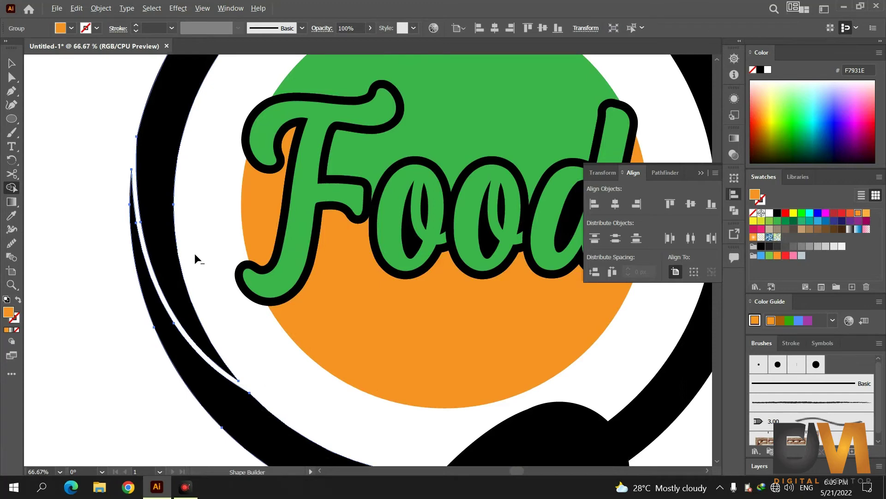
pyautogui.keyDown('alt'); pyautogui.scroll(-2, 195, 253); pyautogui.keyUp('alt')
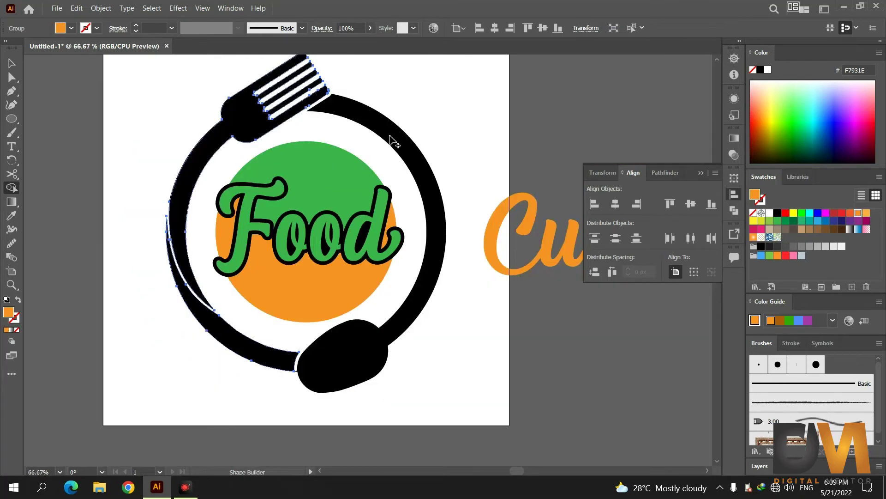
pyautogui.click(12, 91)
pyautogui.click(91, 117)
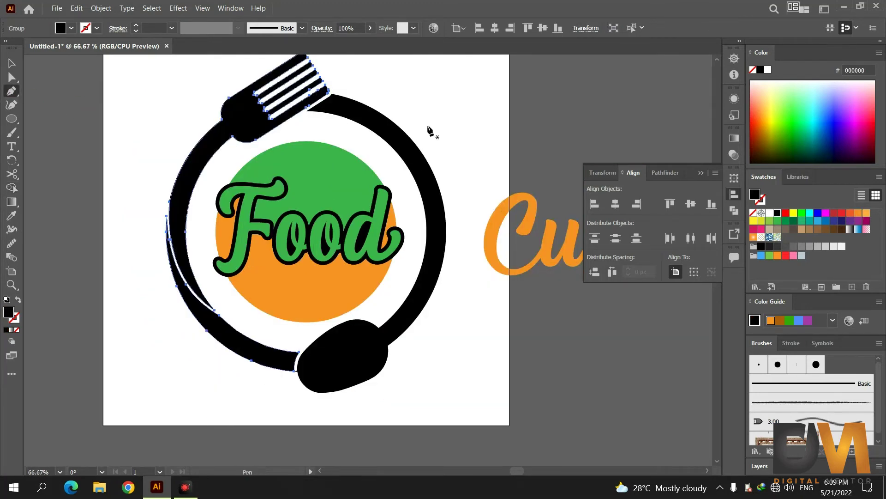
# - Draw a Pen arc from the ring's top right down along its inner right side
pyautogui.click(401, 121)
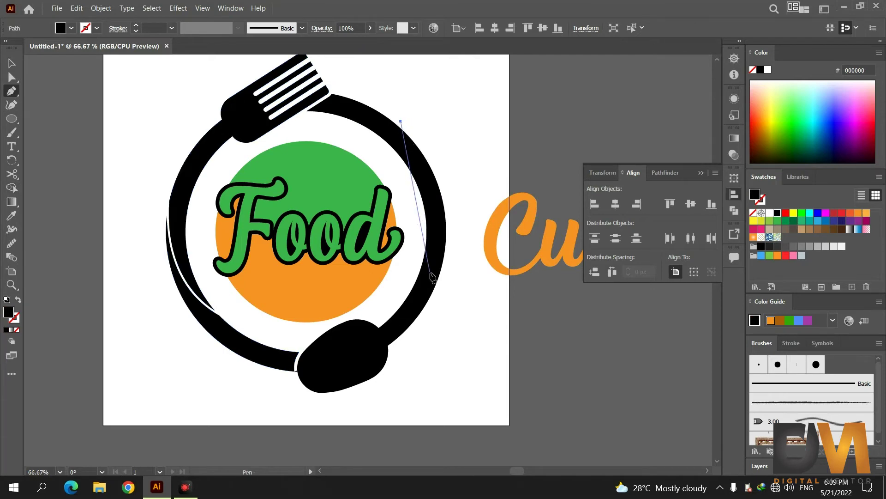
pyautogui.click(414, 278)
pyautogui.moveTo(414, 279); pyautogui.dragTo(368, 365)
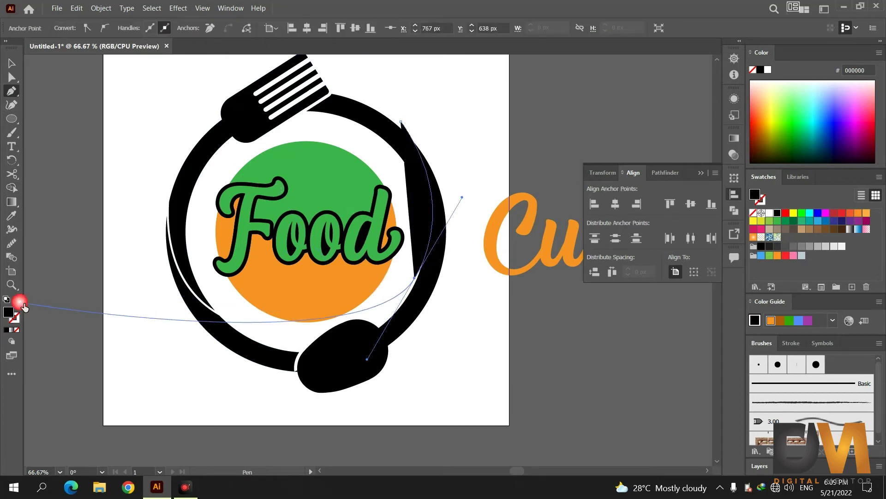
pyautogui.click(21, 301)
pyautogui.click(12, 64)
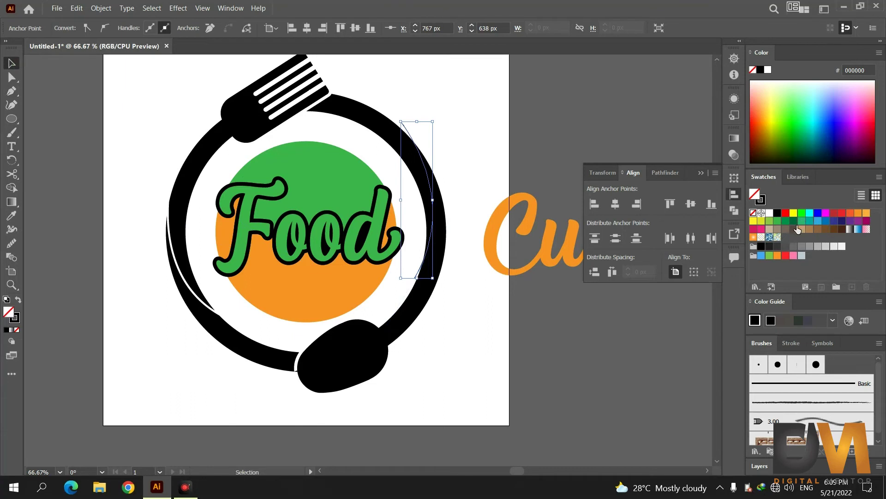
# - Make the arc a green 5 pt stroke with no fill
pyautogui.click(785, 221)
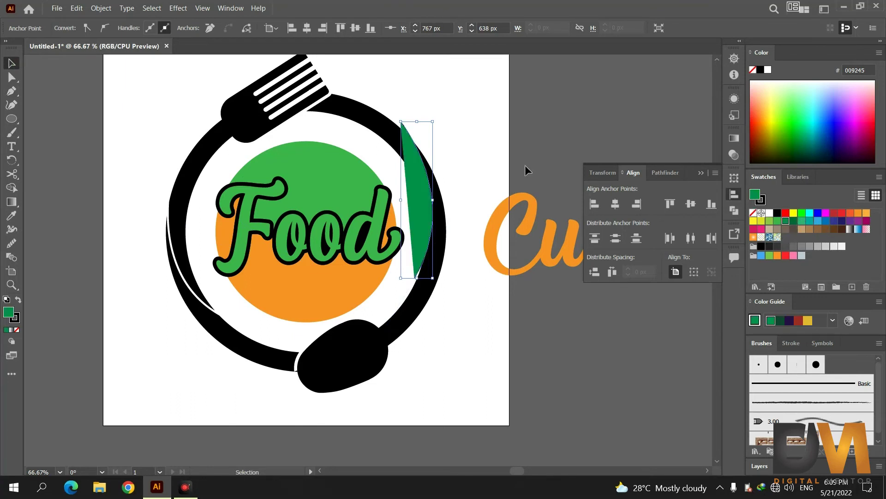
pyautogui.click(19, 299)
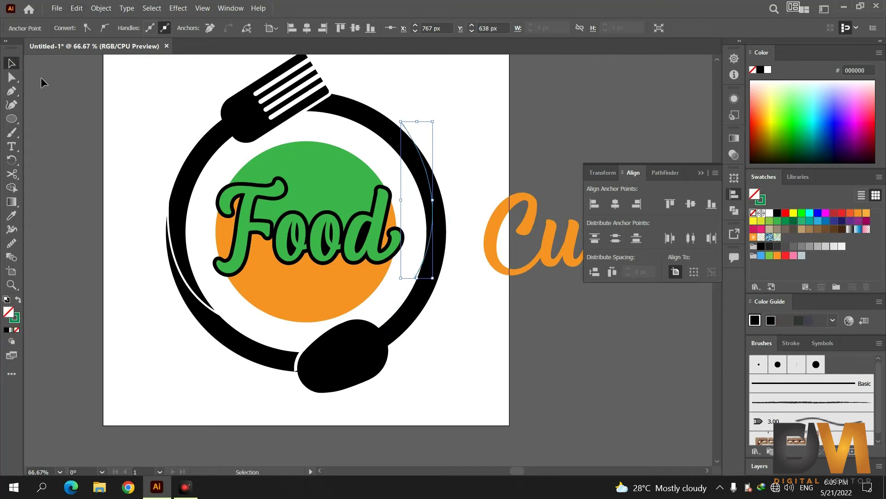
pyautogui.click(155, 108)
pyautogui.click(409, 134)
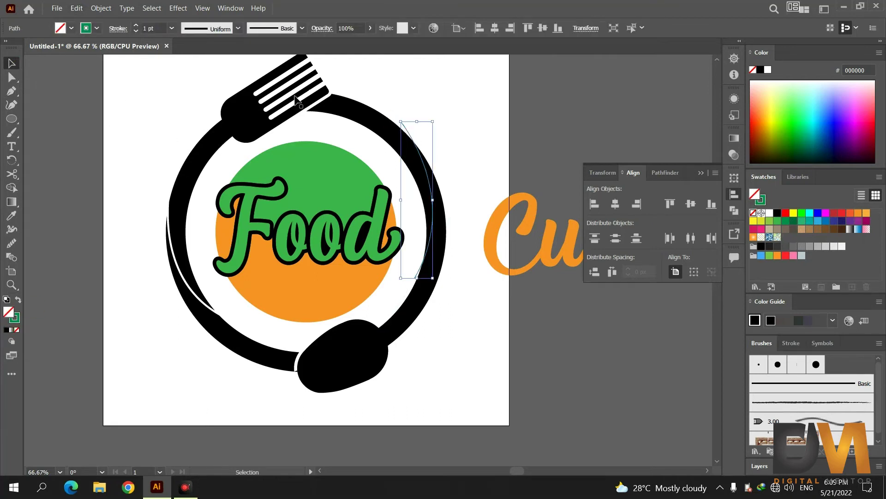
pyautogui.click(171, 28)
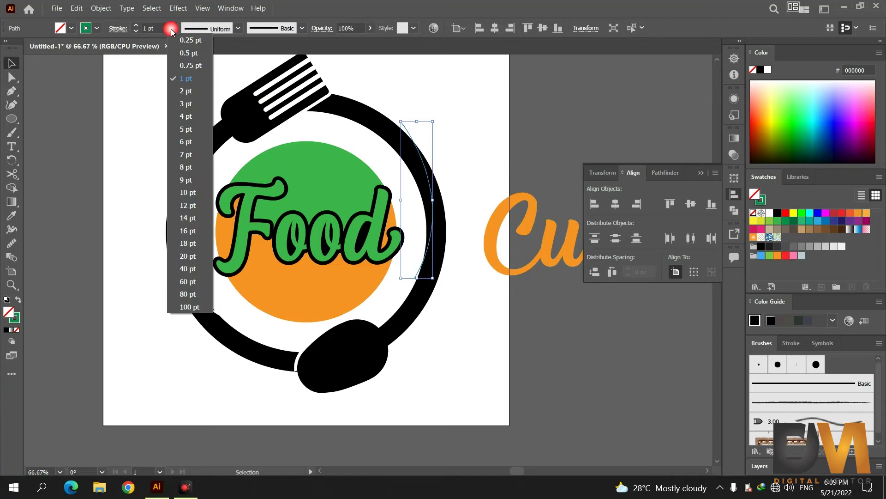
pyautogui.click(187, 129)
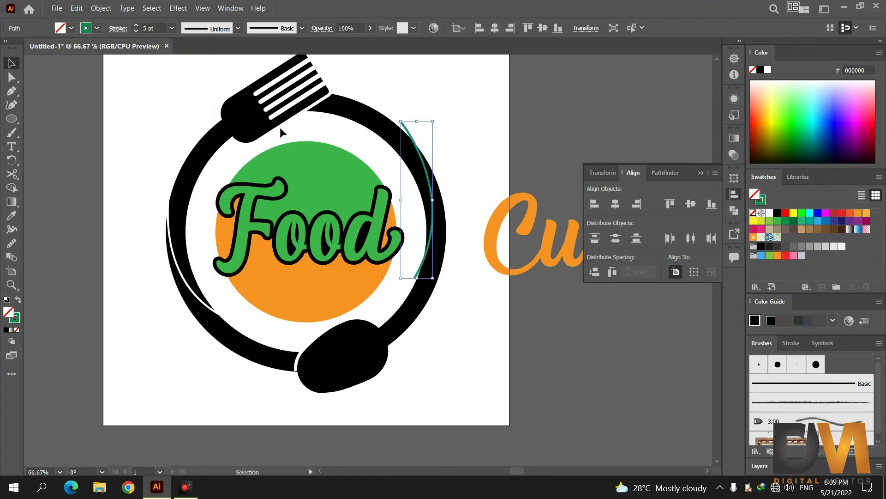
pyautogui.scroll(2, 464, 159)
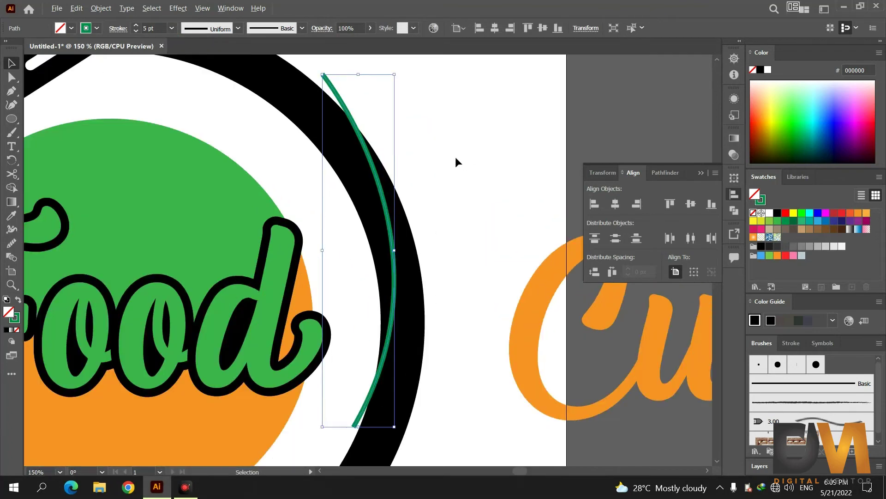
# - Expand the green stroke into a filled shape and select it with the ring
pyautogui.click(97, 8)
pyautogui.click(133, 127)
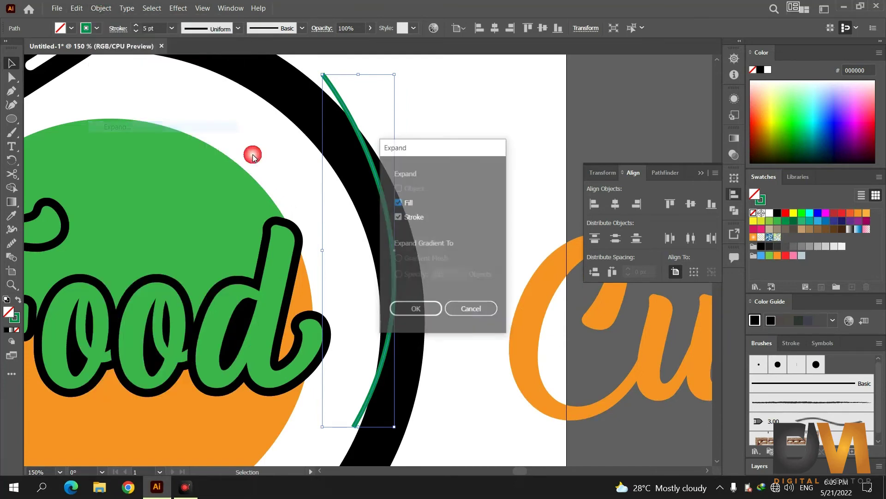
pyautogui.click(427, 306)
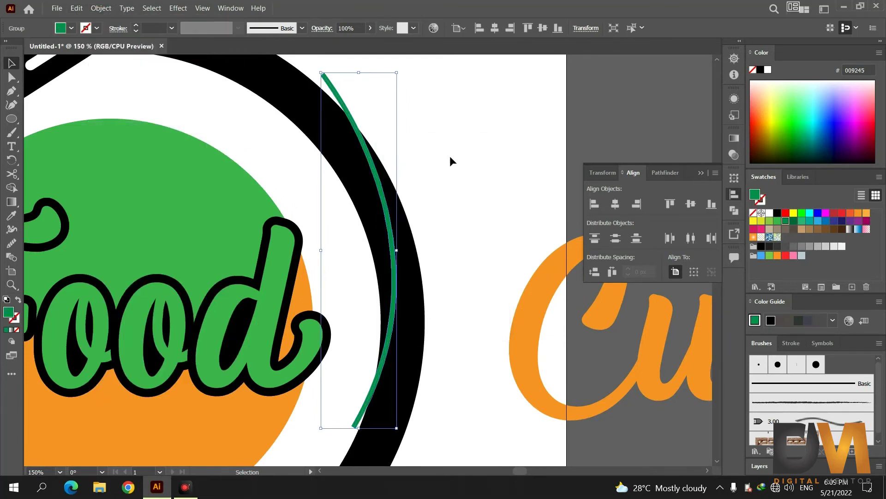
pyautogui.moveTo(486, 131); pyautogui.dragTo(343, 216)
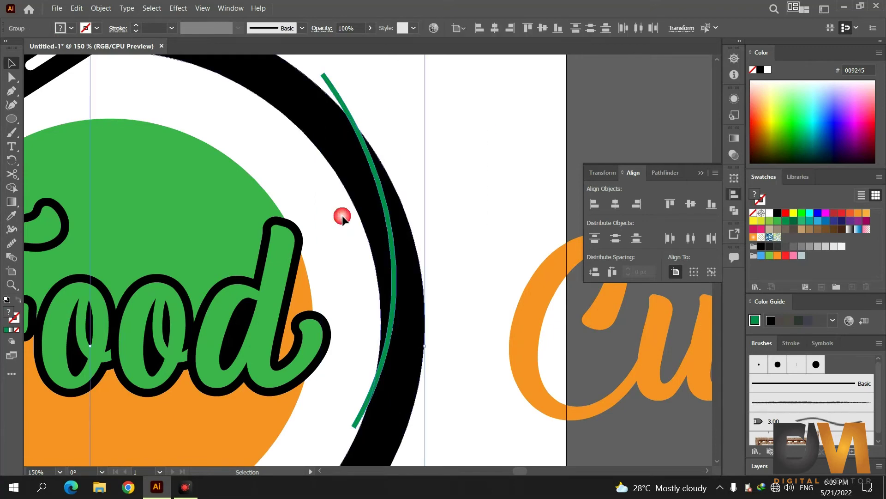
# - Remove the green pieces with Shape Builder to cut the right-side slit, then zoom out
pyautogui.click(13, 186)
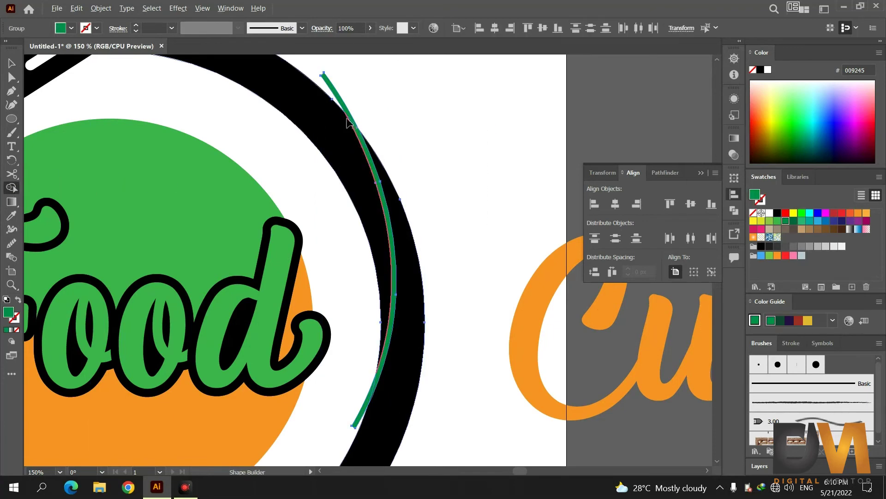
pyautogui.click(352, 123)
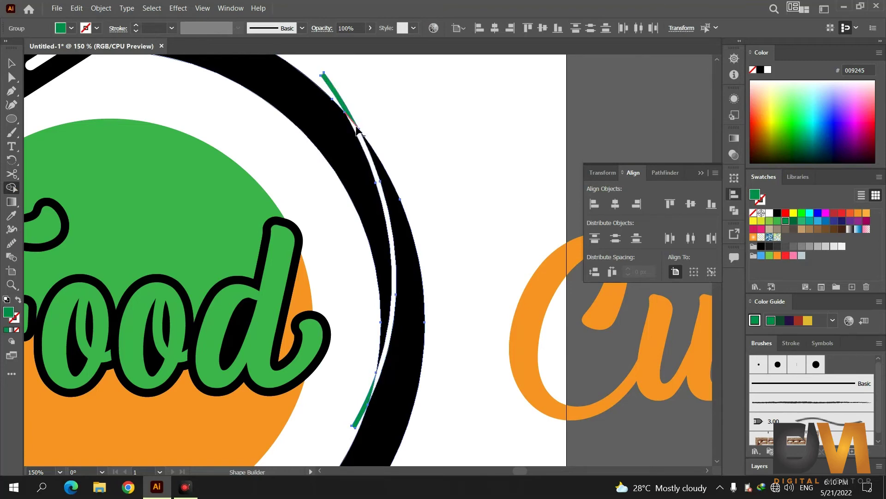
pyautogui.keyDown('alt'); pyautogui.click(356, 125); pyautogui.keyUp('alt')
pyautogui.scroll(-2, 354, 353)
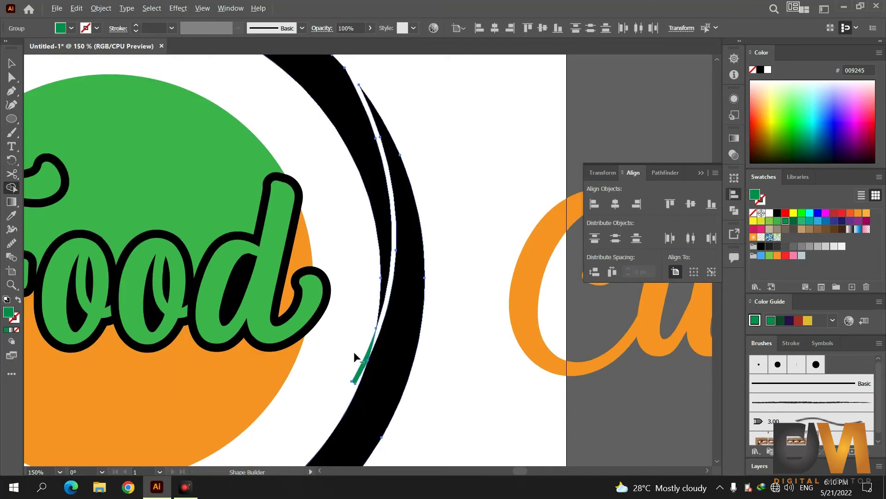
pyautogui.keyDown('alt'); pyautogui.click(361, 373); pyautogui.keyUp('alt')
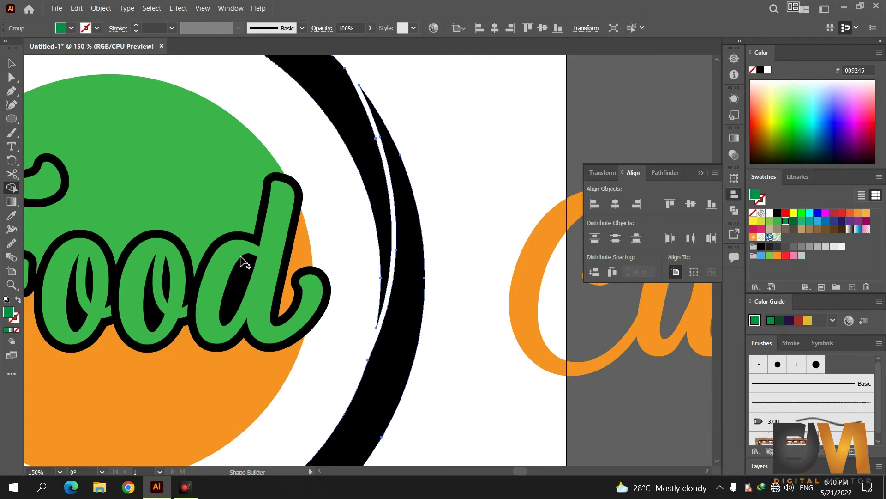
pyautogui.press('v')
pyautogui.hotkey('ctrl', '-')
pyautogui.hotkey('ctrl', '-')
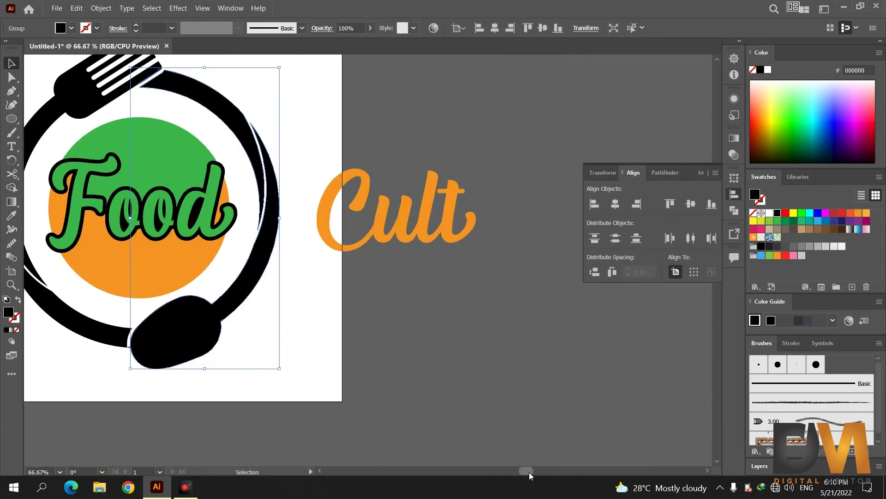
# - Move orange Cult beside Food over the ring's right edge, then select the fork-and-ring group
pyautogui.moveTo(530, 472); pyautogui.dragTo(520, 473)
pyautogui.scroll(3, 523, 461)
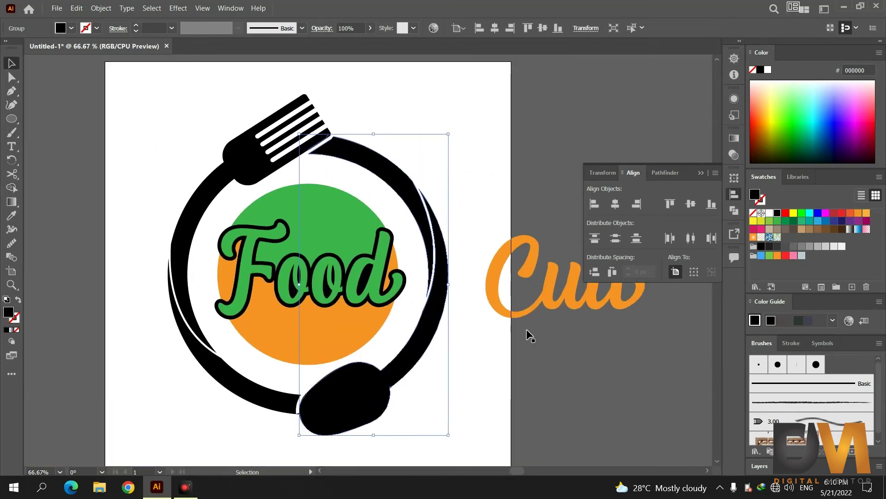
pyautogui.moveTo(504, 272); pyautogui.dragTo(426, 264)
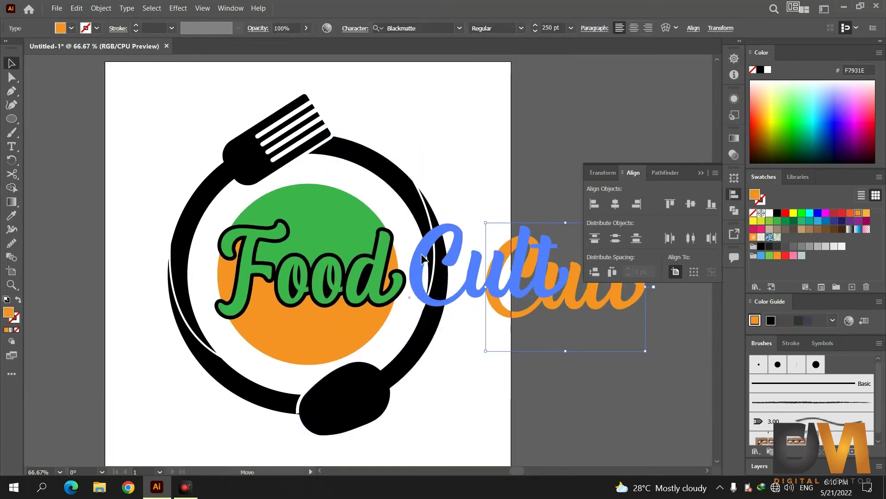
pyautogui.moveTo(426, 263); pyautogui.dragTo(425, 263)
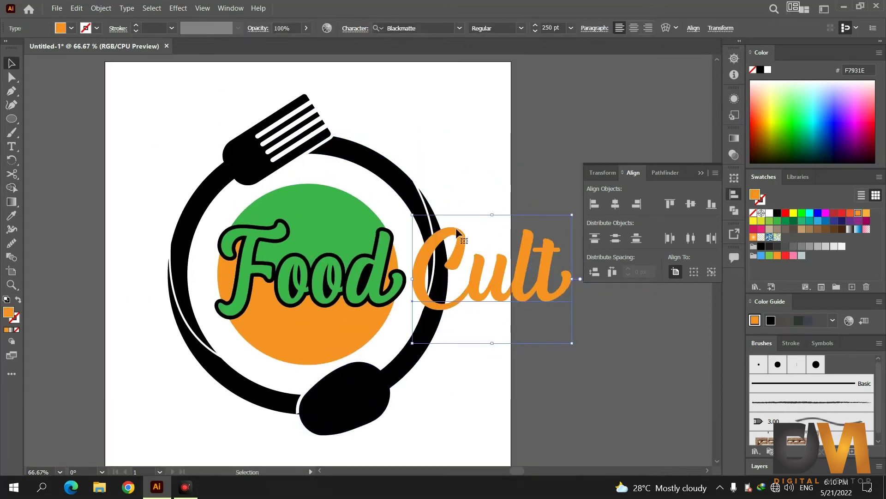
pyautogui.click(467, 182)
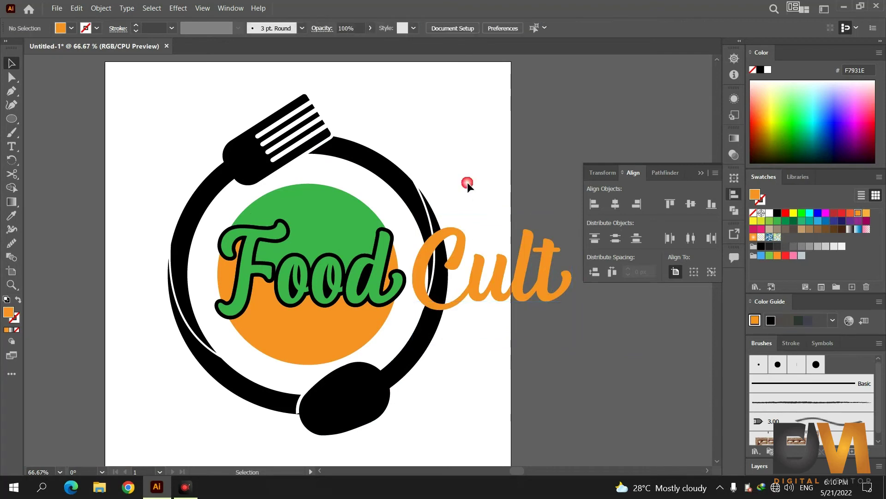
pyautogui.click(201, 203)
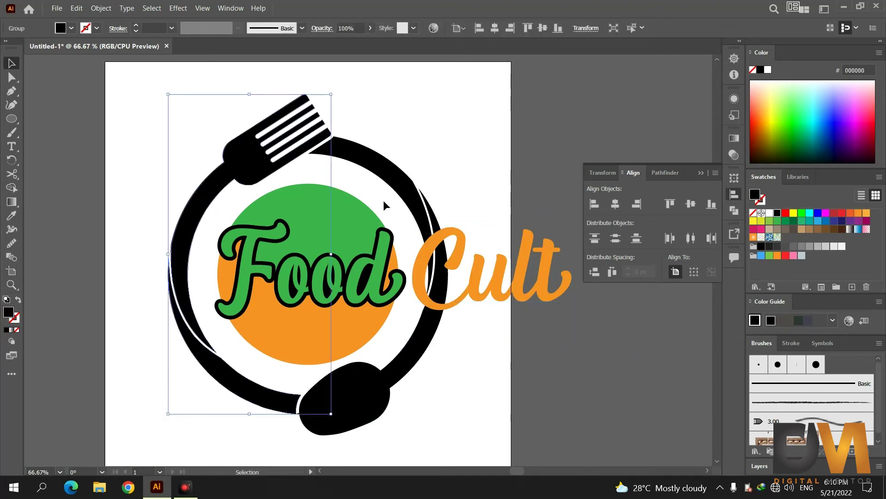
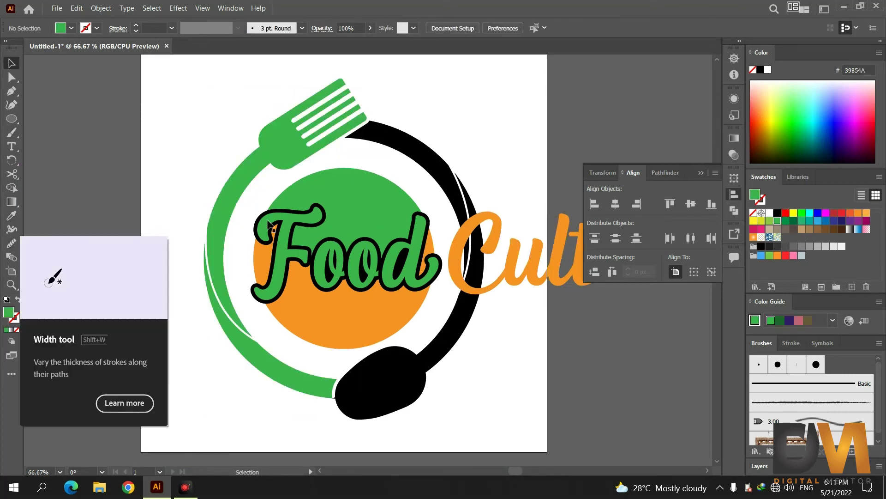
# - Colour the spoon and its ring green and the fork with its ring orange
pyautogui.click(434, 171)
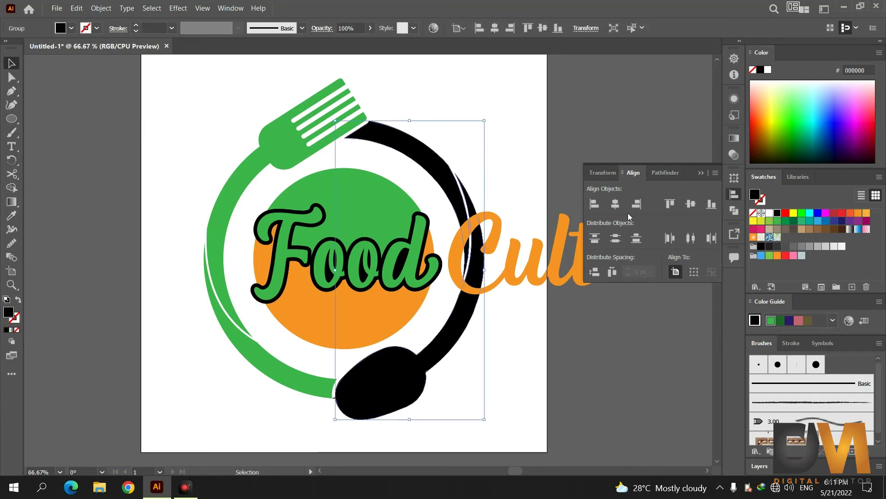
pyautogui.click(778, 220)
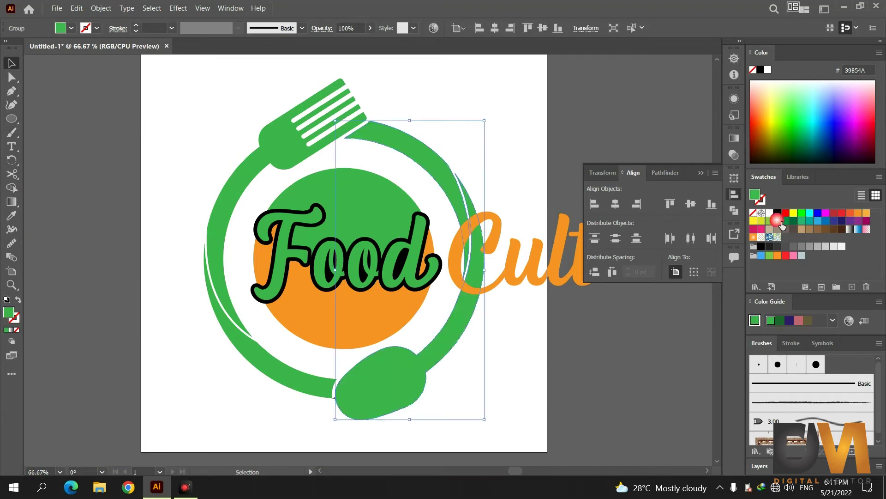
pyautogui.click(286, 149)
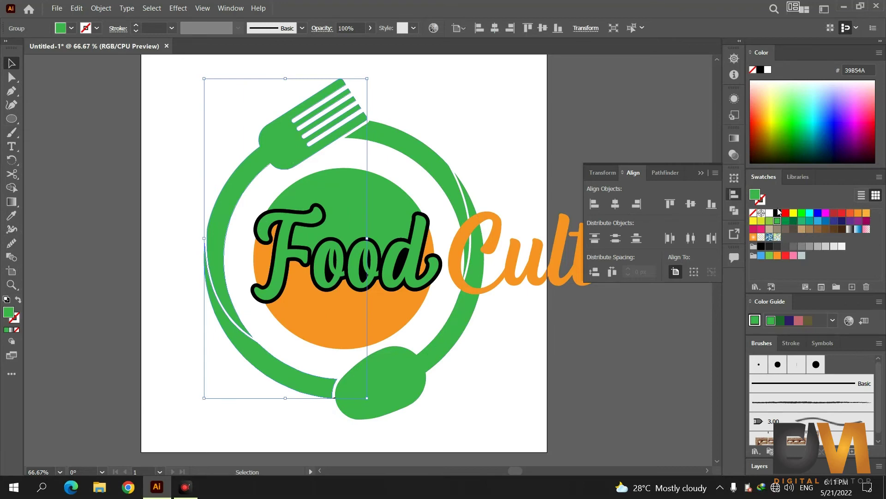
pyautogui.click(859, 212)
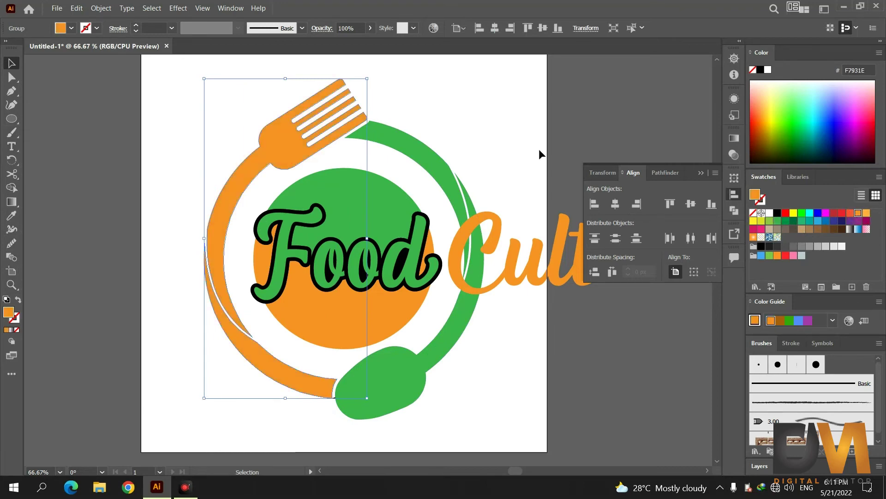
pyautogui.click(520, 143)
# - Deselect, close the alignment options and select the Cult text
pyautogui.click(498, 235)
pyautogui.click(483, 217)
pyautogui.click(483, 215)
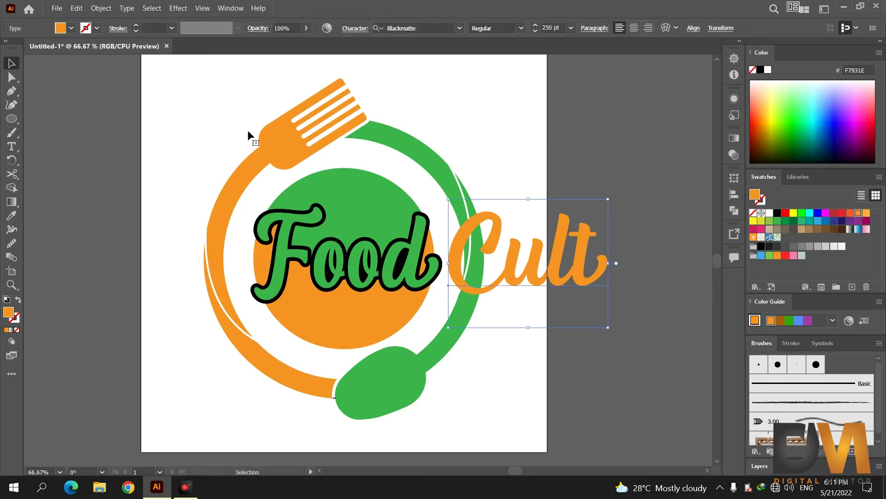
# - Expand the Cult text into outlined shapes
pyautogui.click(96, 9)
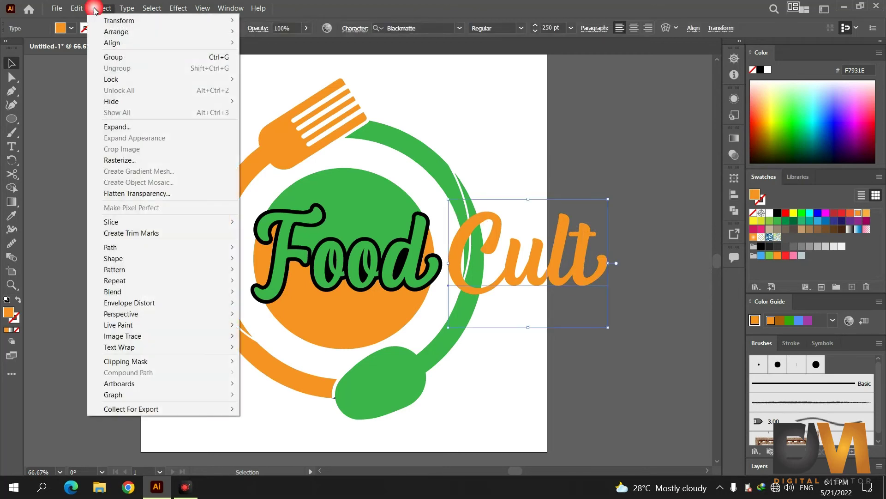
pyautogui.click(134, 125)
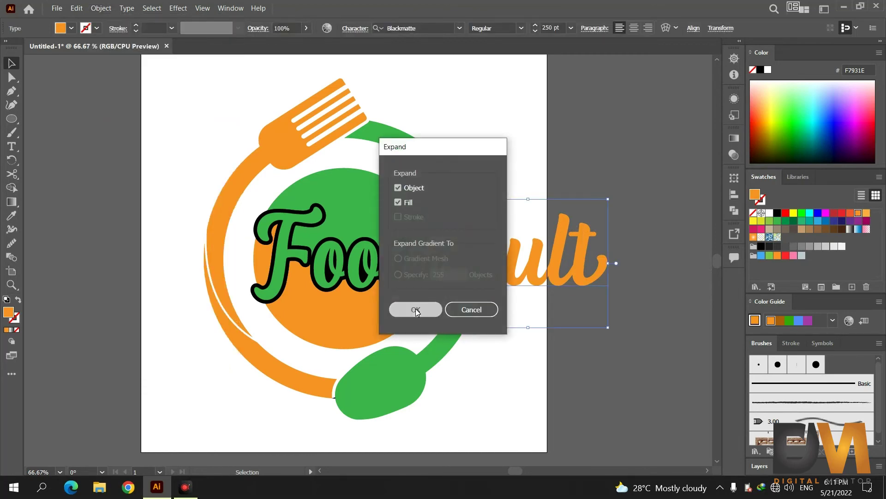
pyautogui.press('Return')
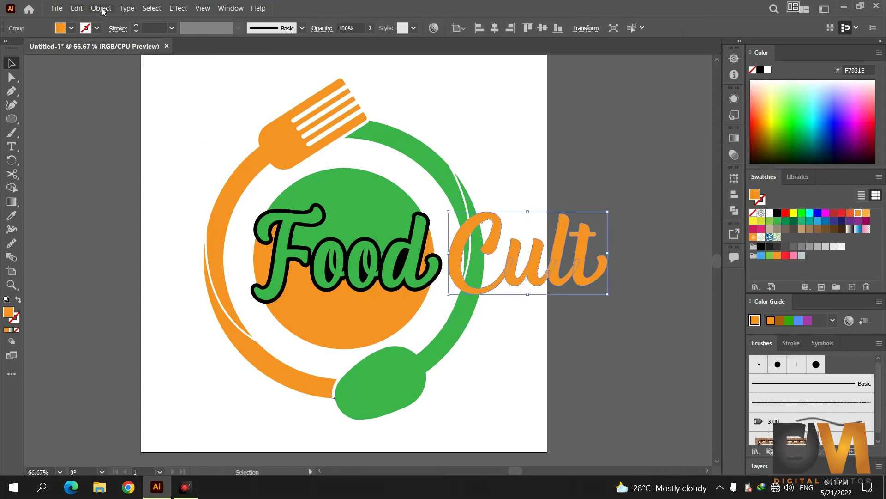
# - Add a black-filled offset path behind Cult, then marquee-select the whole logo
pyautogui.click(102, 9)
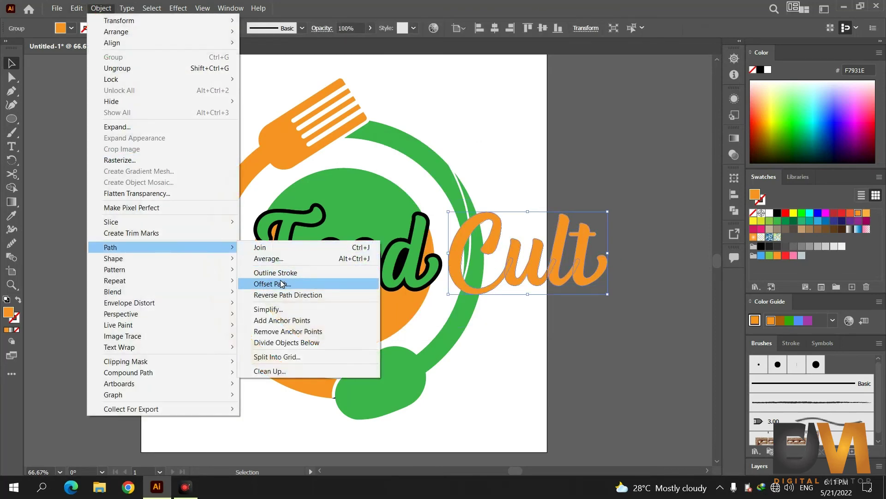
pyautogui.click(282, 283)
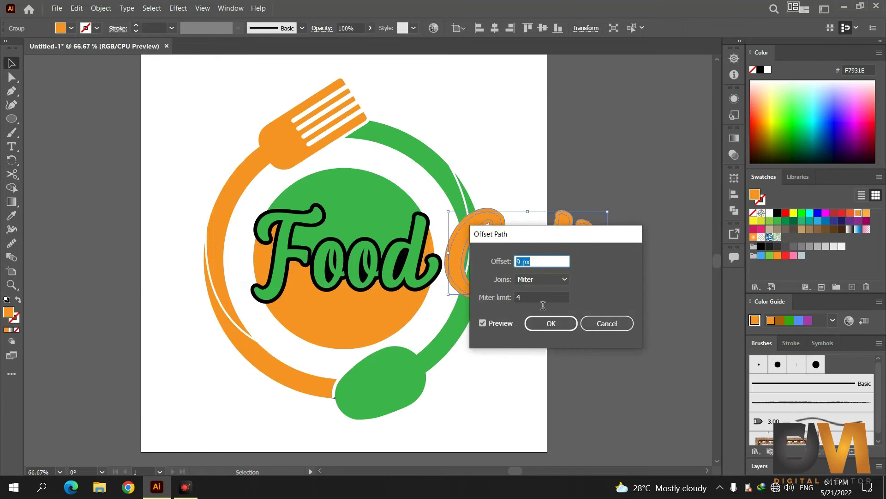
pyautogui.click(566, 324)
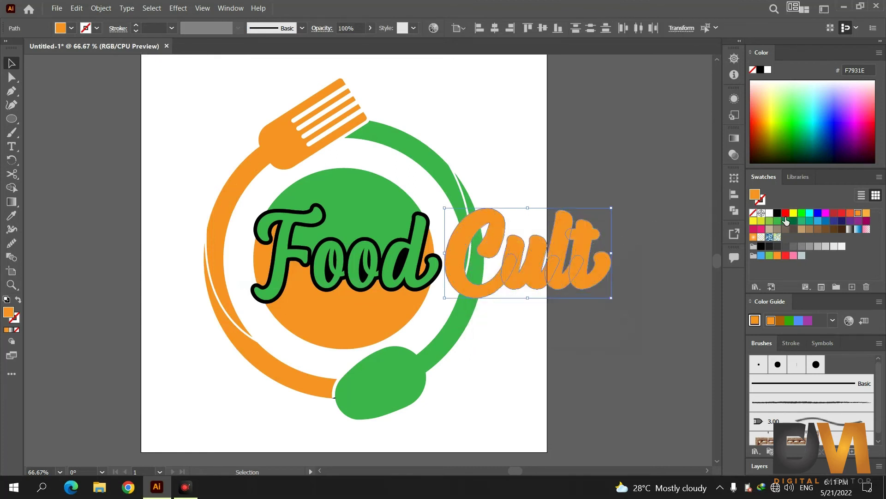
pyautogui.click(781, 214)
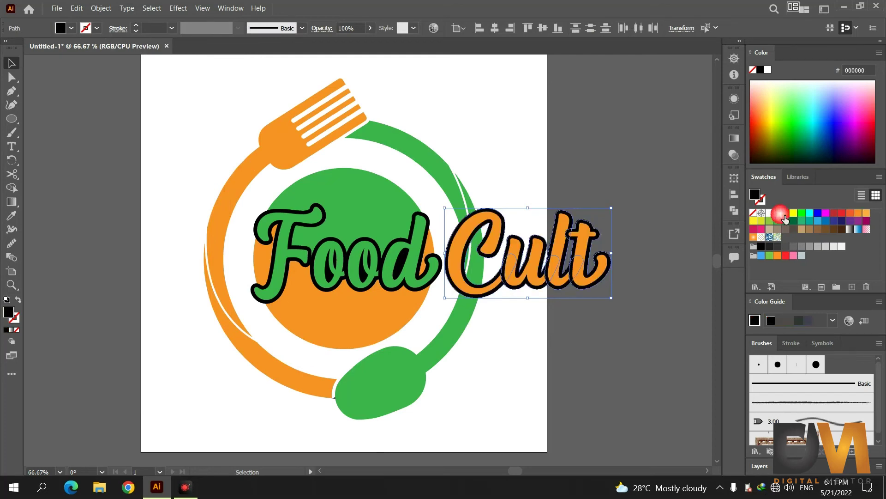
pyautogui.click(677, 206)
pyautogui.moveTo(611, 139); pyautogui.dragTo(213, 303)
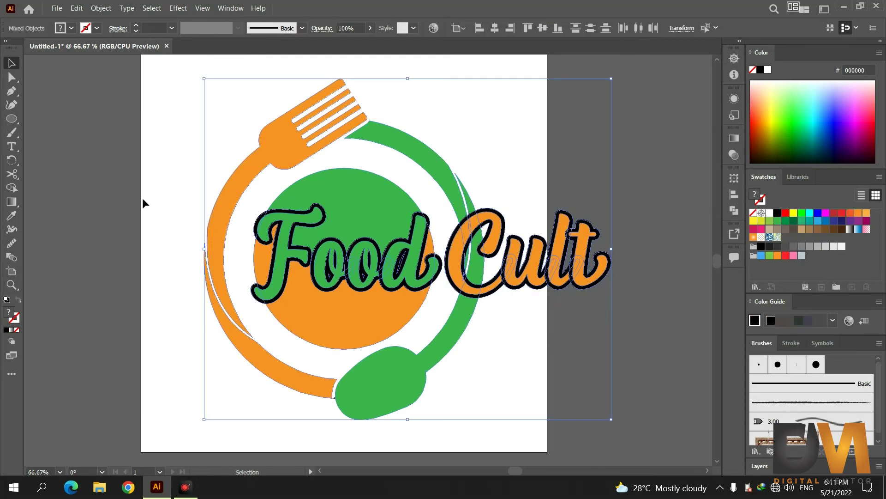
# - Group all the logo parts and scale the group down
pyautogui.rightClick(356, 227)
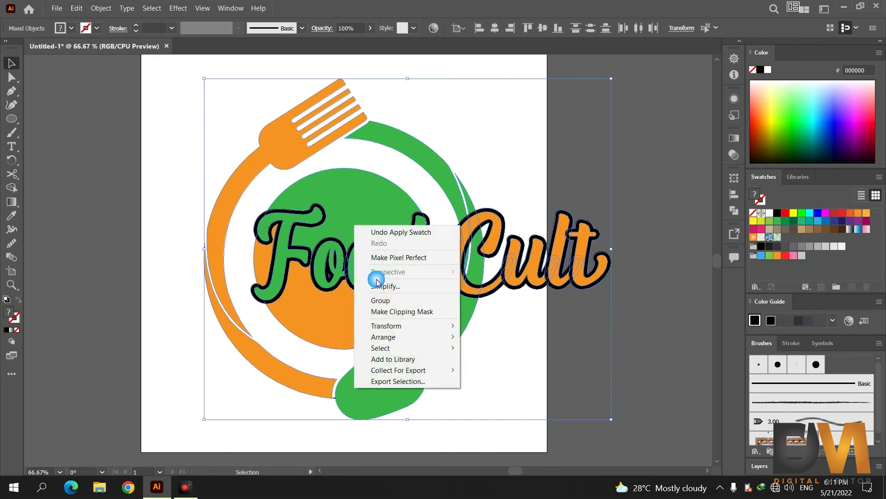
pyautogui.click(384, 301)
pyautogui.moveTo(366, 220); pyautogui.dragTo(324, 220)
pyautogui.moveTo(555, 82); pyautogui.dragTo(515, 123)
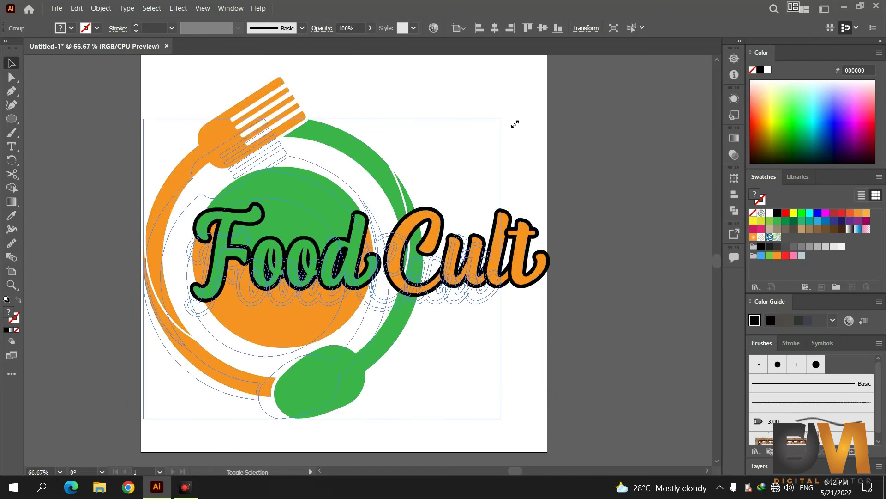
pyautogui.moveTo(515, 124); pyautogui.dragTo(515, 124)
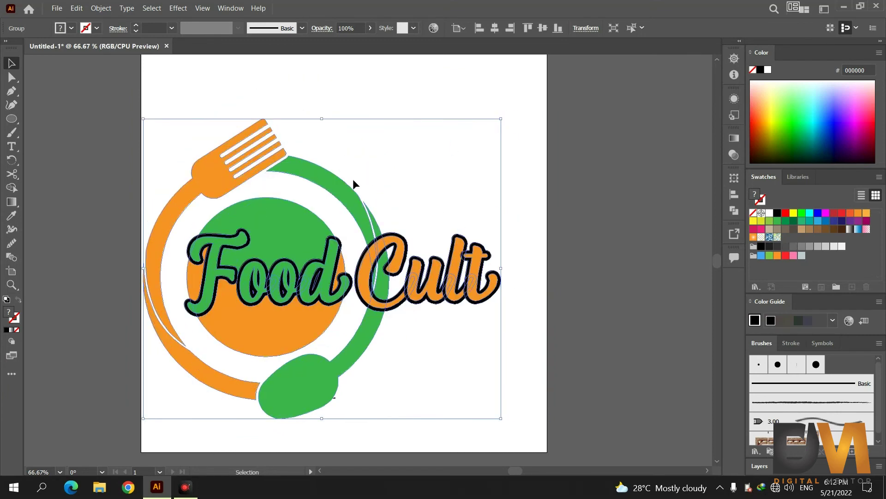
pyautogui.moveTo(301, 213); pyautogui.dragTo(325, 197)
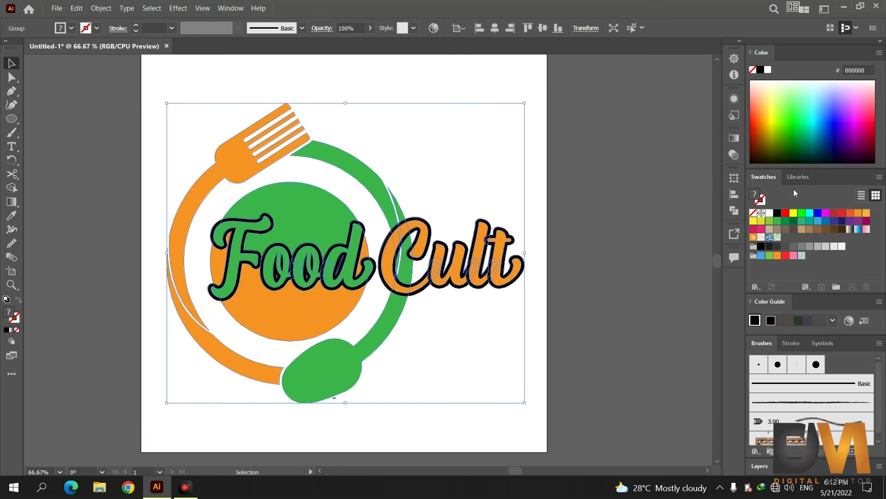
# - Centre the logo group horizontally and vertically on the artboard
pyautogui.click(733, 180)
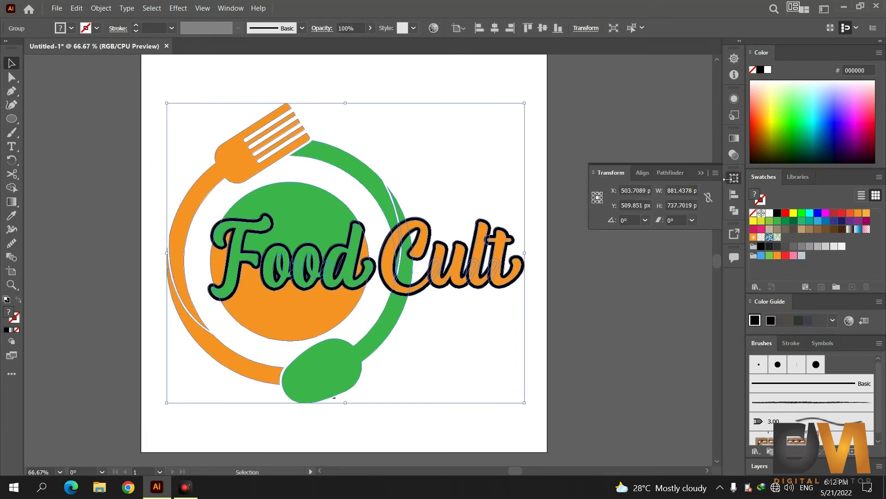
pyautogui.click(644, 174)
pyautogui.click(616, 205)
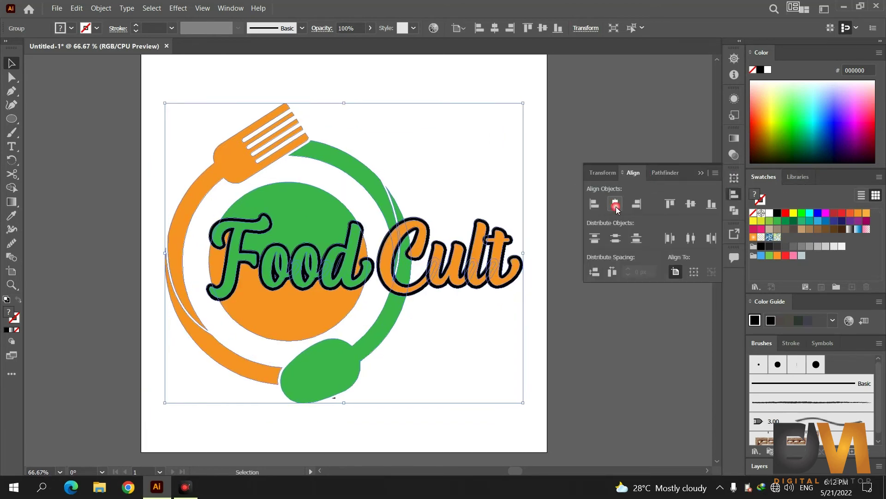
pyautogui.click(688, 206)
pyautogui.click(558, 160)
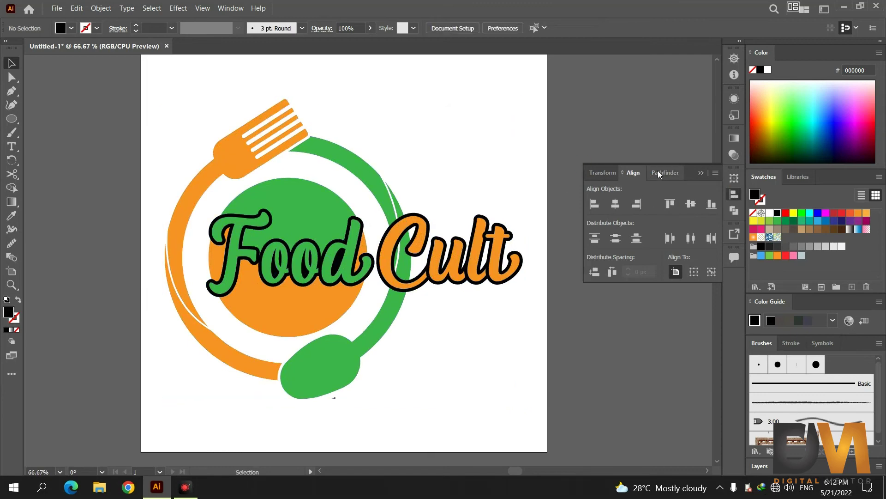
pyautogui.click(701, 172)
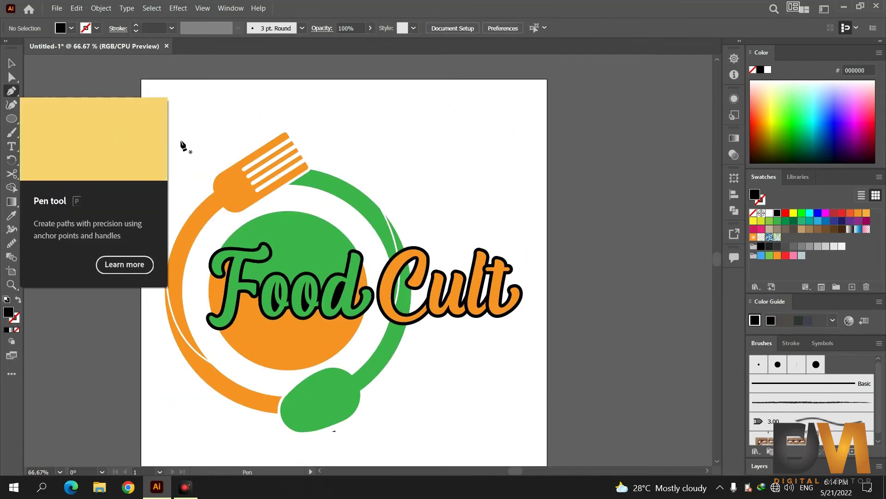
# - Draw a pointed upright leaf outline above the plate with the Pen tool
pyautogui.keyDown('alt'); pyautogui.scroll(1, 307, 202); pyautogui.keyUp('alt')
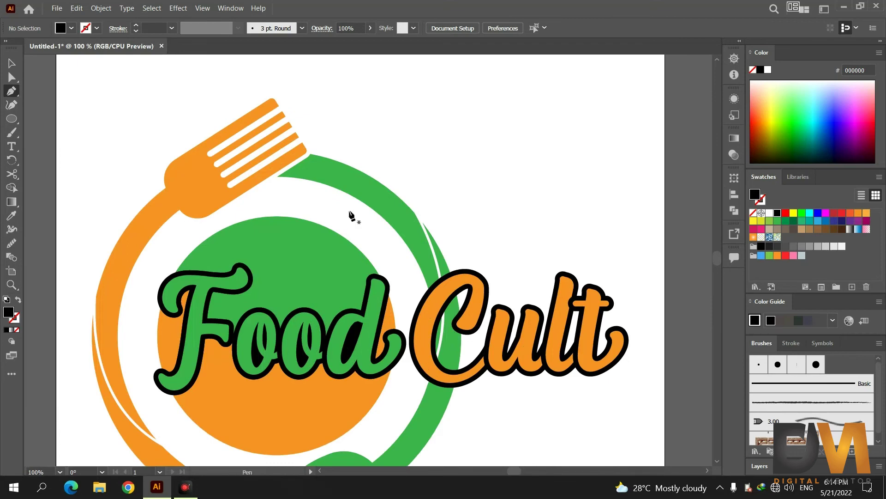
pyautogui.scroll(2, 374, 226)
pyautogui.scroll(1, 397, 242)
pyautogui.click(370, 234)
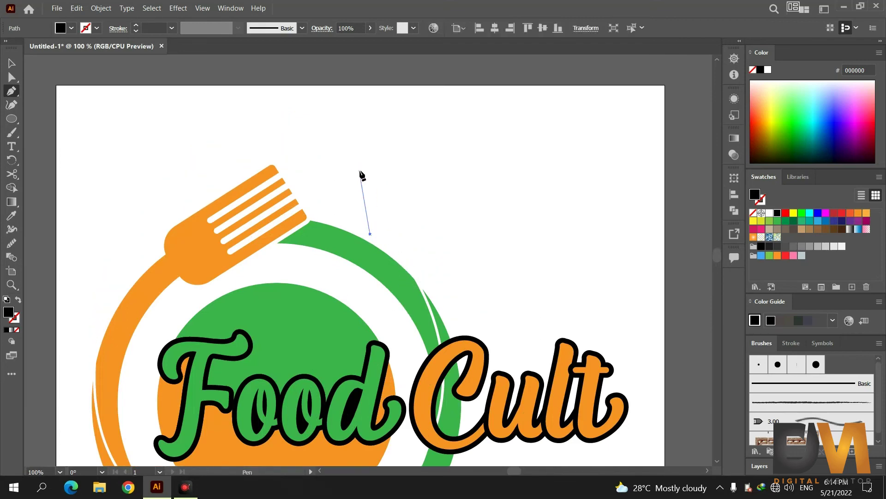
pyautogui.moveTo(358, 151); pyautogui.dragTo(386, 96)
pyautogui.moveTo(368, 97)
pyautogui.mouseDown()
pyautogui.moveTo(362, 84)
pyautogui.moveTo(368, 108)
pyautogui.mouseUp()
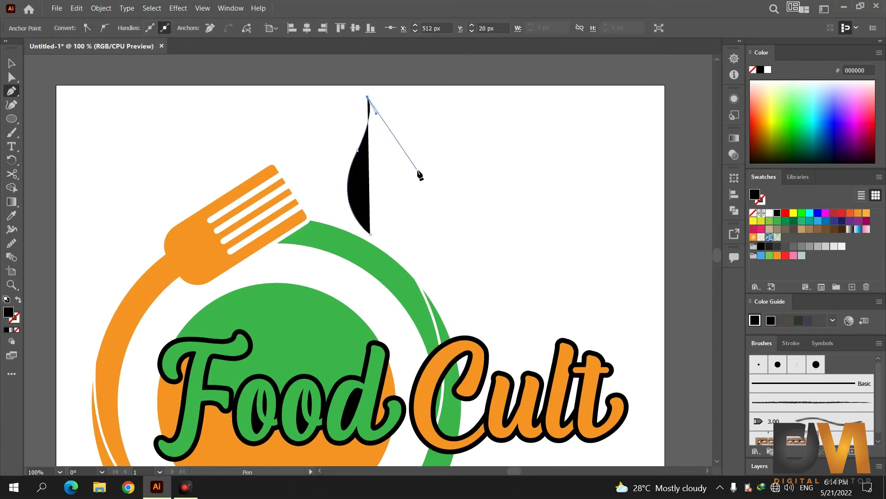
pyautogui.moveTo(418, 169); pyautogui.dragTo(416, 202)
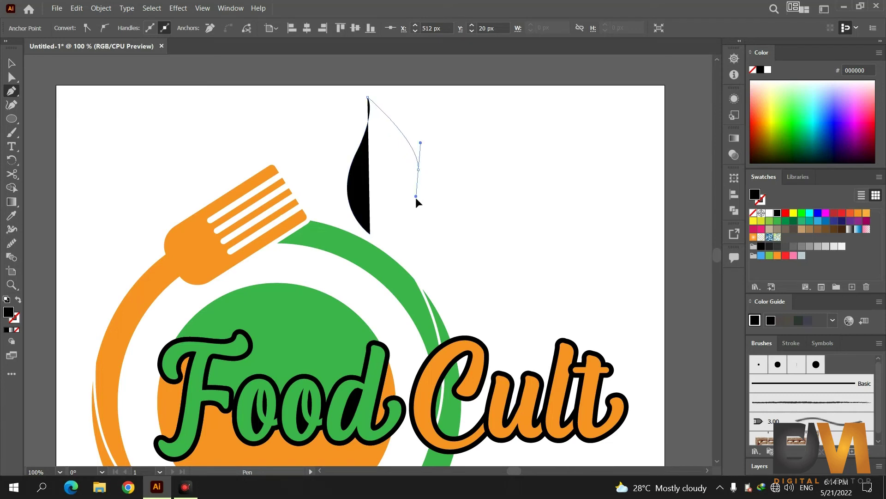
pyautogui.click(419, 170)
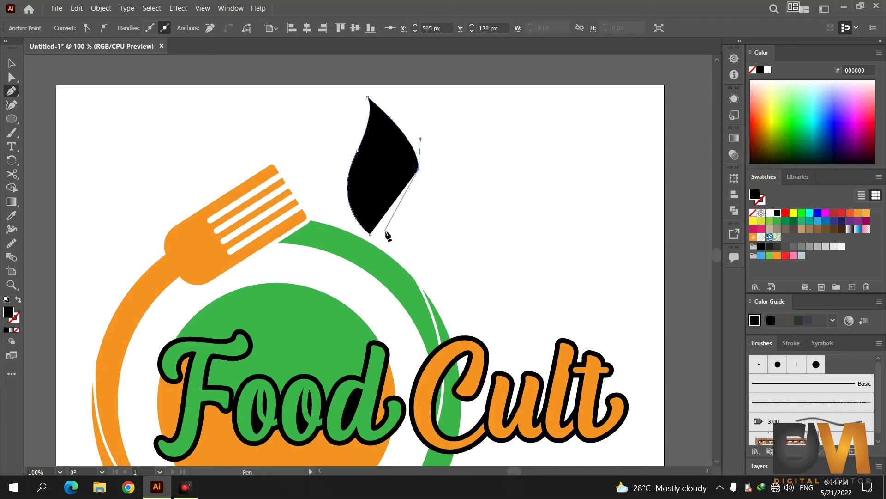
pyautogui.moveTo(370, 233); pyautogui.dragTo(348, 253)
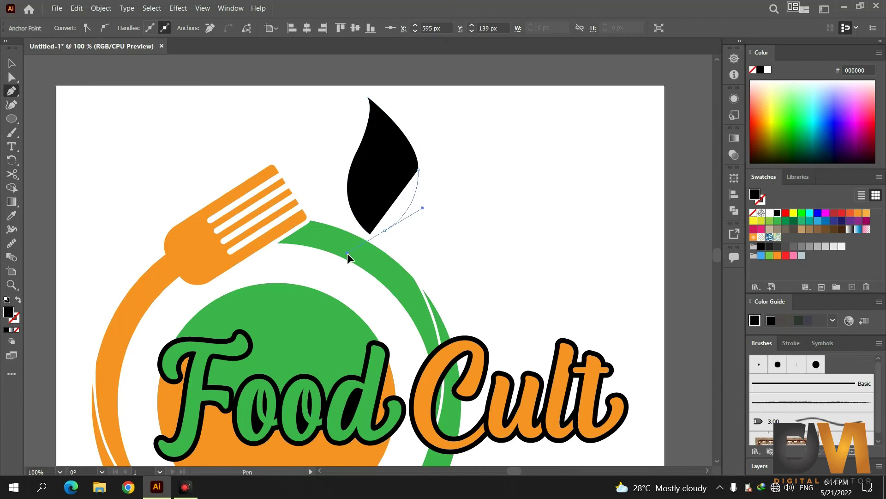
pyautogui.click(385, 229)
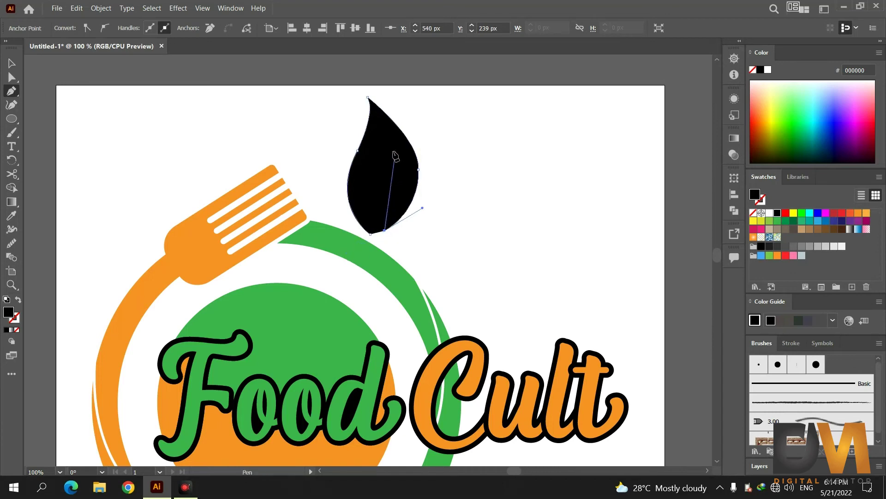
# - Cut a curved inner vein into the leaf, closing it at the leaf base
pyautogui.moveTo(392, 147); pyautogui.dragTo(382, 130)
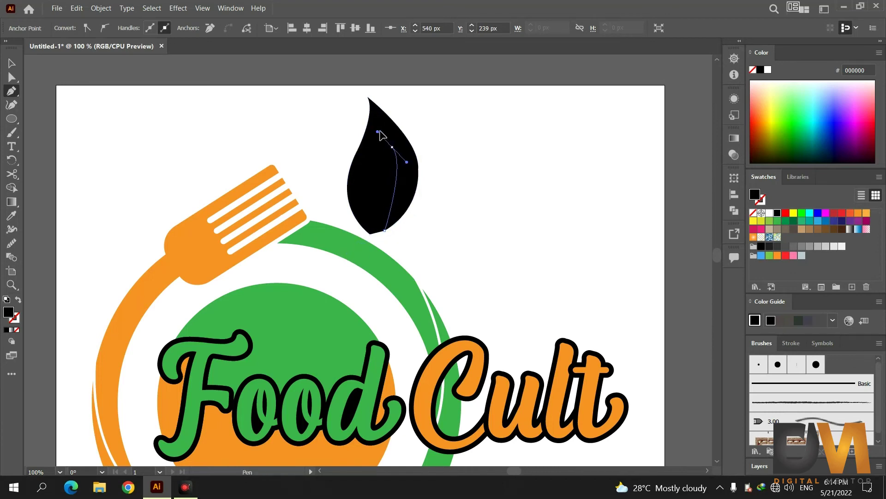
pyautogui.click(392, 147)
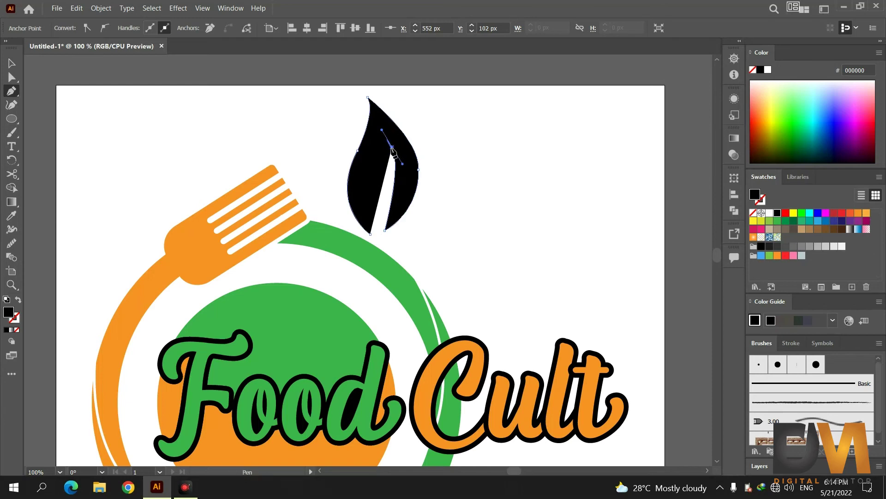
pyautogui.click(370, 233)
pyautogui.moveTo(370, 232); pyautogui.dragTo(342, 278)
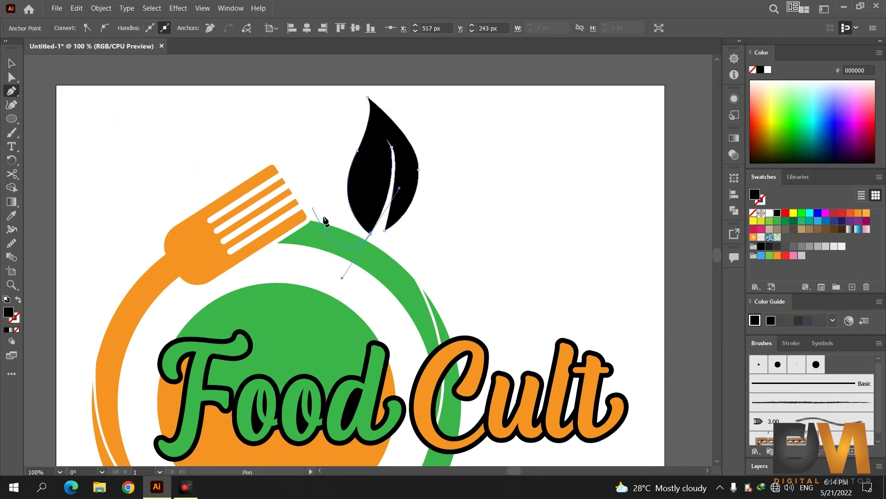
pyautogui.moveTo(369, 233); pyautogui.dragTo(374, 240)
pyautogui.click(398, 238)
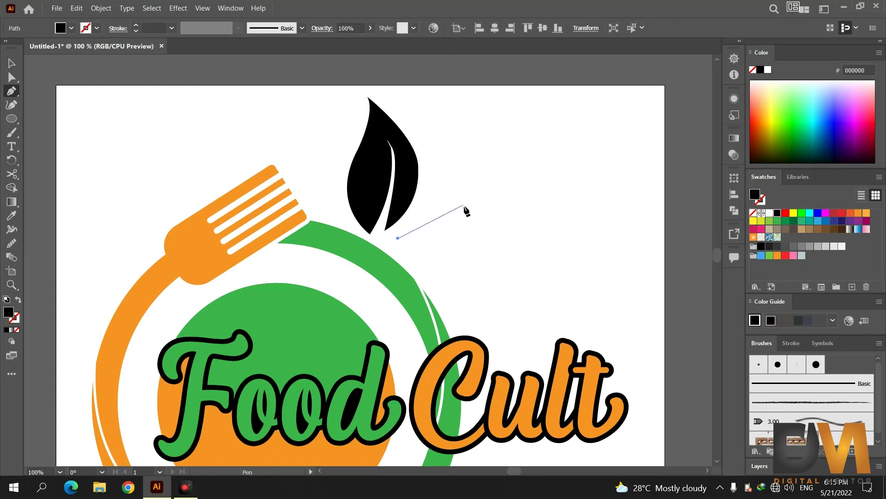
# - Draw a sideways leaf with a curved underside cut to the right of the upright leaf
pyautogui.moveTo(474, 211); pyautogui.dragTo(535, 231)
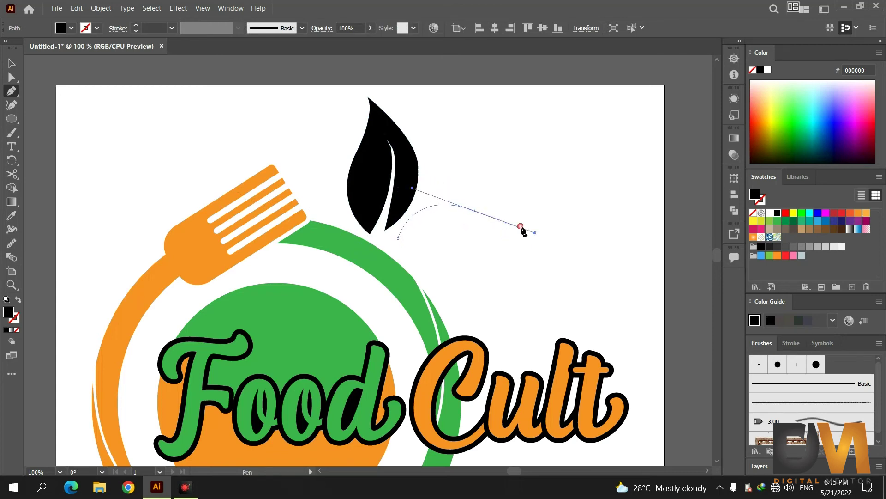
pyautogui.click(474, 211)
pyautogui.moveTo(517, 217)
pyautogui.mouseDown()
pyautogui.moveTo(538, 203)
pyautogui.moveTo(471, 253)
pyautogui.mouseUp()
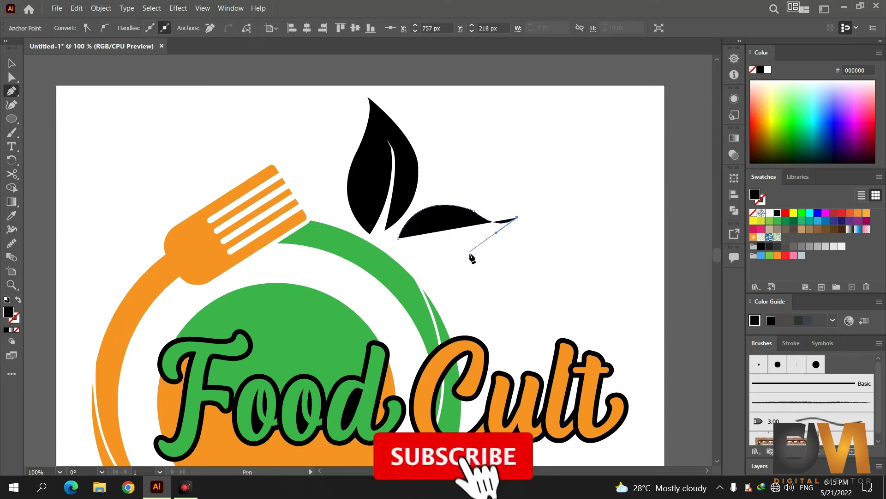
pyautogui.moveTo(466, 257)
pyautogui.mouseDown()
pyautogui.moveTo(425, 257)
pyautogui.moveTo(363, 230)
pyautogui.mouseUp()
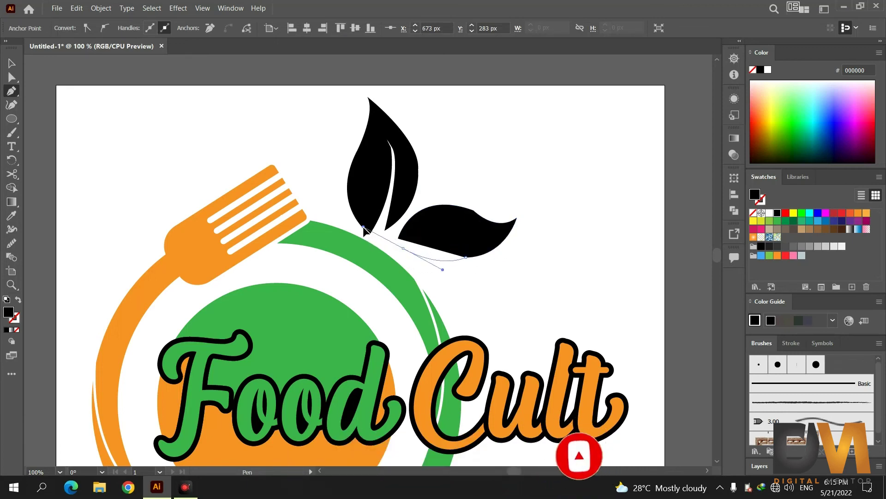
pyautogui.moveTo(365, 234)
pyautogui.mouseDown()
pyautogui.moveTo(494, 236)
pyautogui.moveTo(510, 219)
pyautogui.mouseUp()
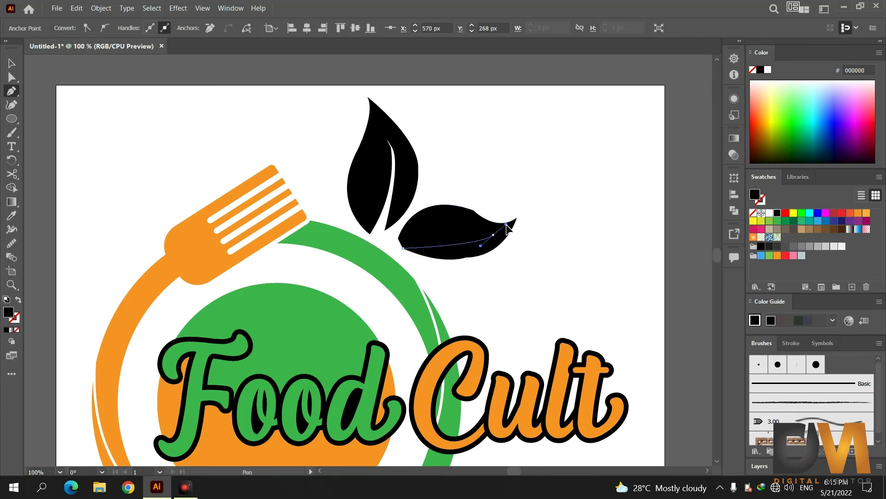
pyautogui.click(493, 235)
pyautogui.moveTo(398, 238); pyautogui.dragTo(357, 227)
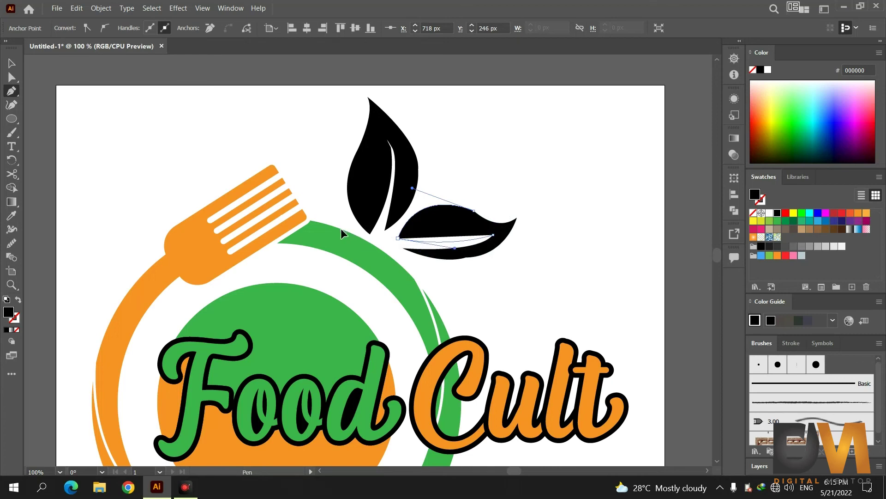
pyautogui.moveTo(337, 225); pyautogui.dragTo(337, 223)
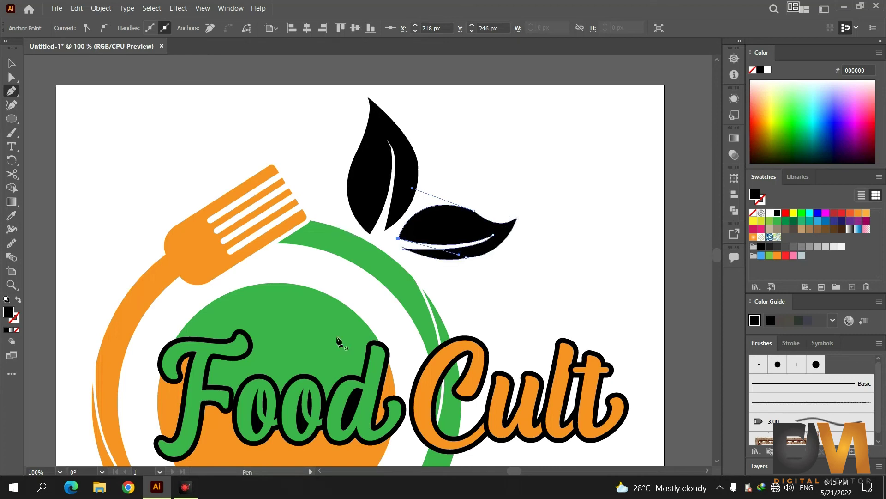
pyautogui.click(13, 66)
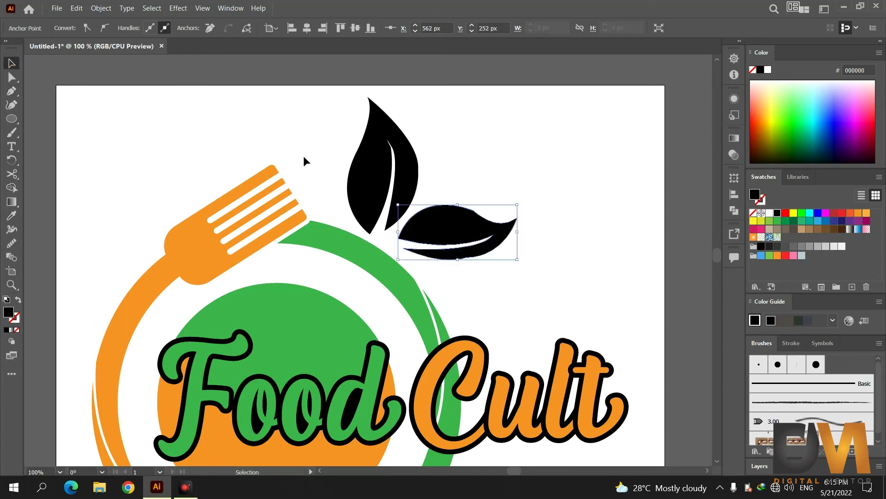
# - Tilt the upright leaf and shift it slightly left
pyautogui.click(444, 167)
pyautogui.click(416, 179)
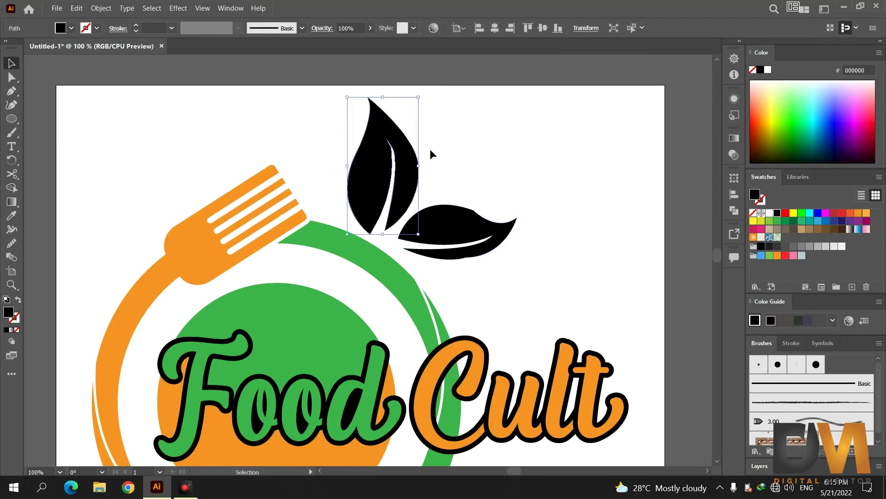
pyautogui.moveTo(425, 95); pyautogui.dragTo(414, 93)
pyautogui.moveTo(411, 148); pyautogui.dragTo(400, 155)
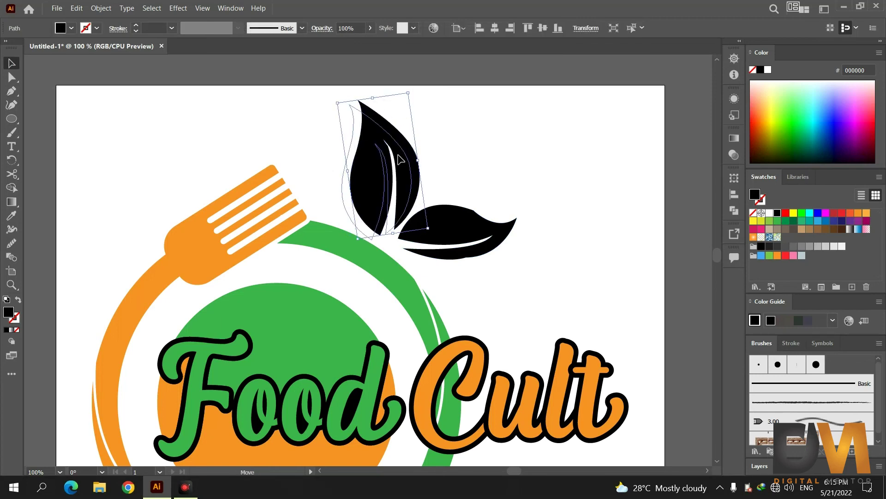
# - Tilt the sideways leaf clockwise, move it down-left, then select both leaves
pyautogui.click(513, 226)
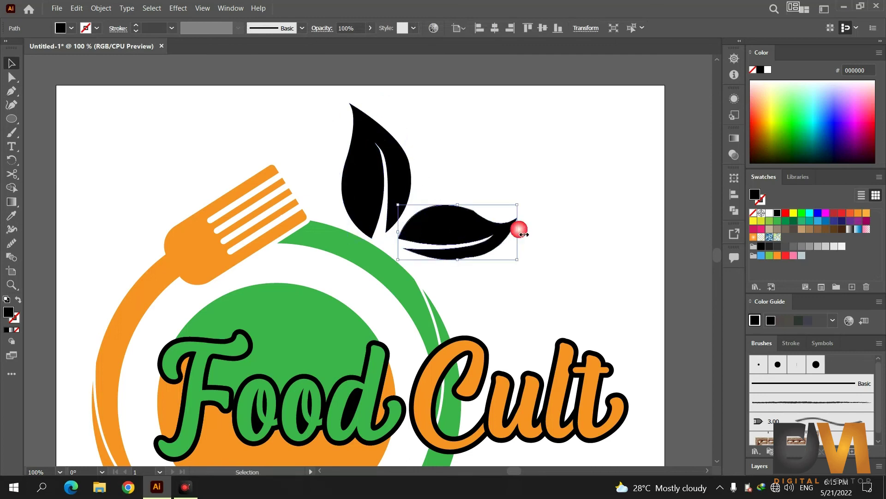
pyautogui.moveTo(525, 266); pyautogui.dragTo(518, 275)
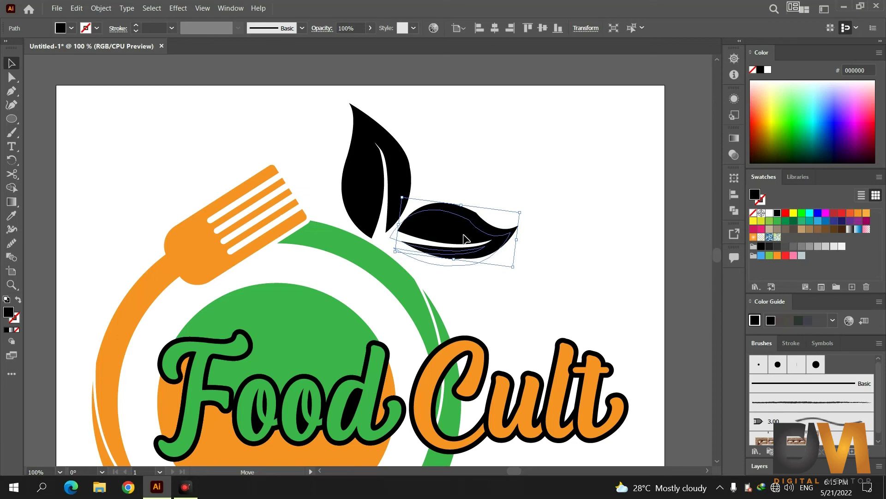
pyautogui.moveTo(472, 233); pyautogui.dragTo(464, 239)
pyautogui.click(400, 186)
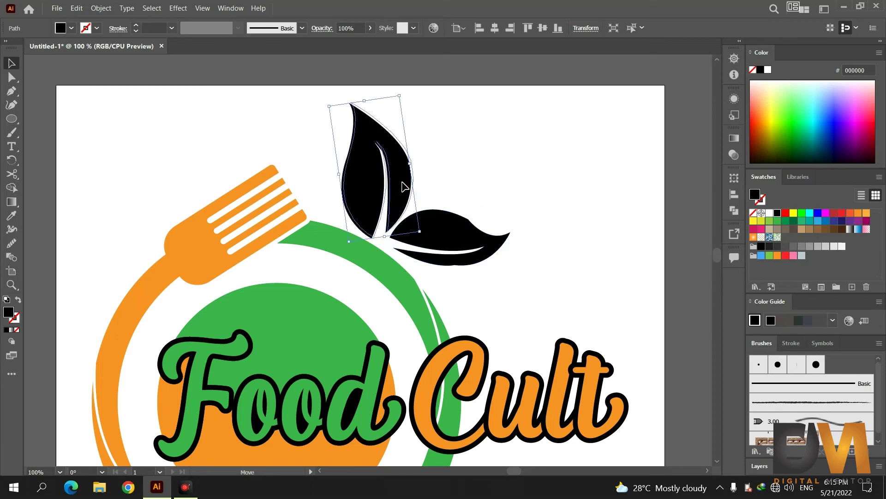
pyautogui.click(435, 225)
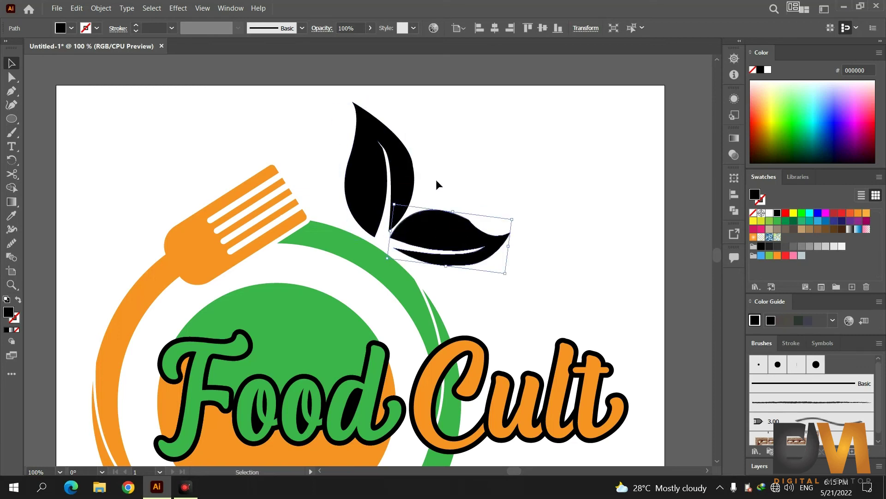
pyautogui.click(363, 114)
pyautogui.moveTo(333, 106); pyautogui.dragTo(522, 223)
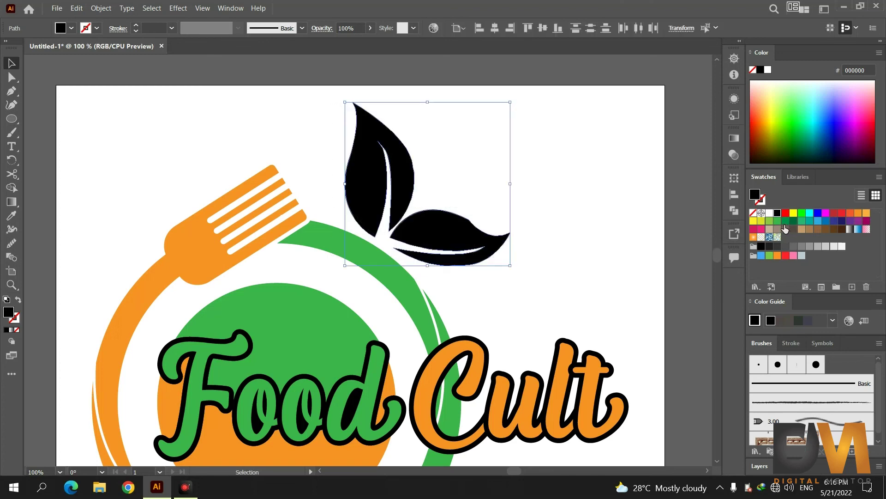
# - Fill both leaves green, then rotate, enlarge and lower the pair onto the arc
pyautogui.click(778, 221)
pyautogui.moveTo(519, 275); pyautogui.dragTo(528, 263)
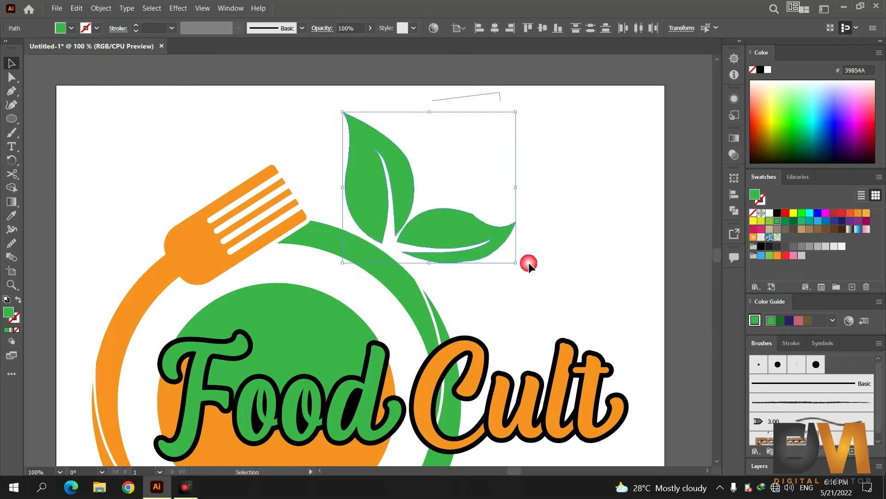
pyautogui.moveTo(531, 239); pyautogui.dragTo(514, 281)
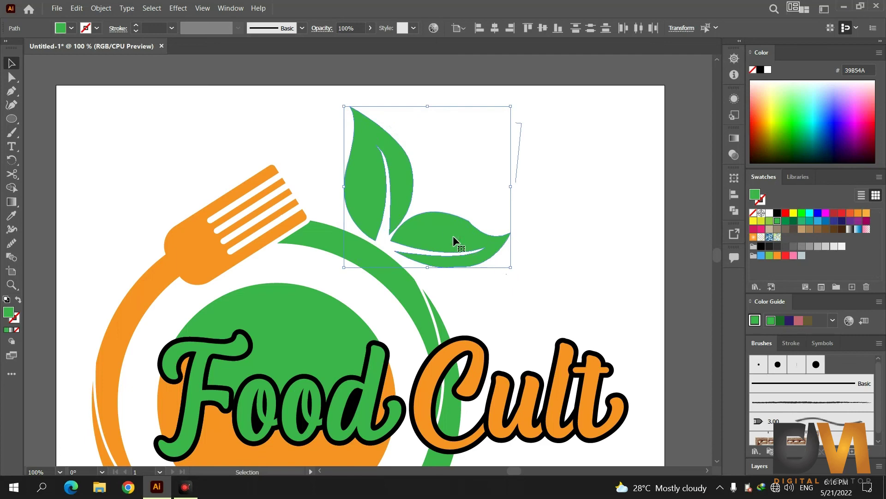
pyautogui.moveTo(456, 238); pyautogui.dragTo(459, 238)
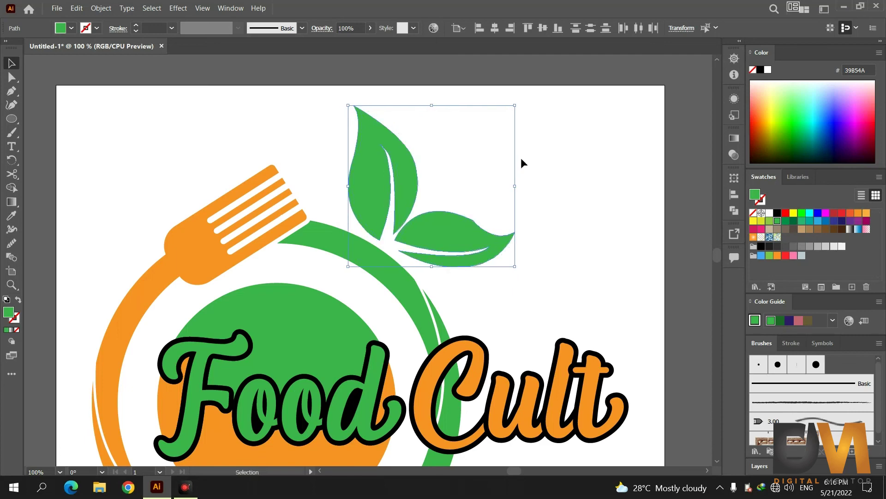
pyautogui.moveTo(521, 109); pyautogui.dragTo(564, 84)
pyautogui.moveTo(475, 208); pyautogui.dragTo(464, 220)
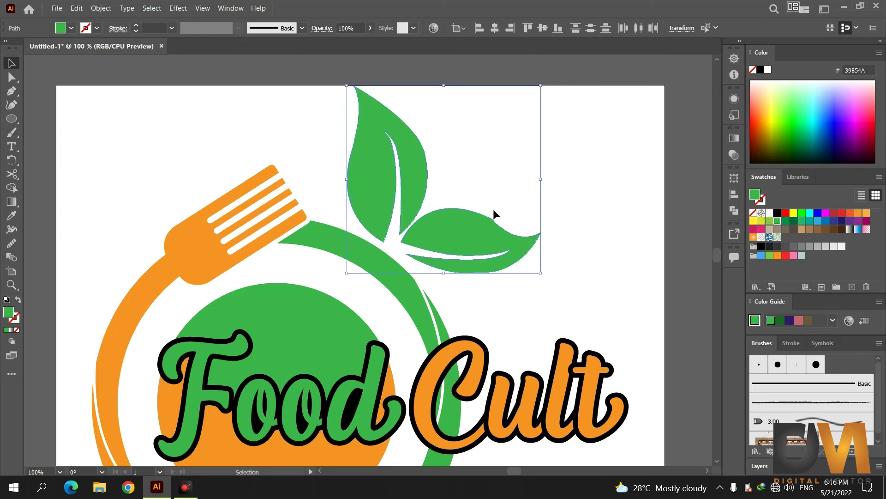
pyautogui.click(577, 173)
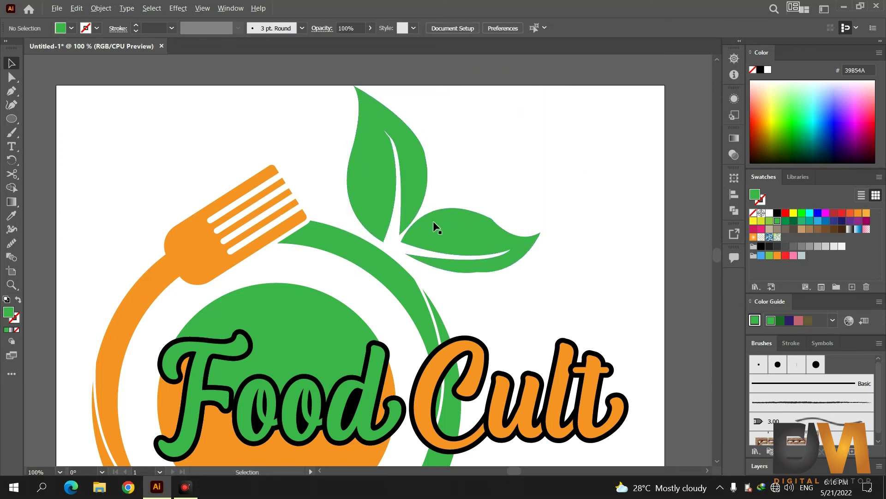
# - Ungroup the logo, then regroup every piece including the leaves into one group
pyautogui.scroll(-1, 433, 220)
pyautogui.scroll(-2, 345, 195)
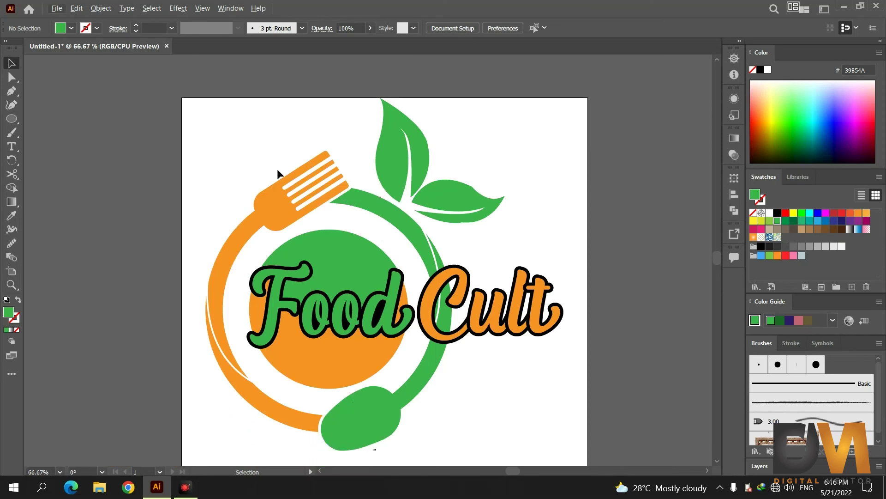
pyautogui.click(346, 350)
pyautogui.rightClick(360, 274)
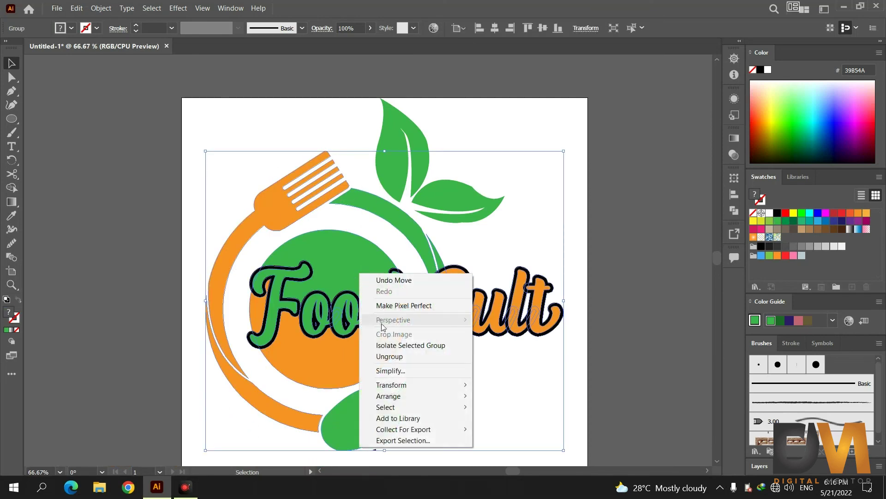
pyautogui.click(386, 358)
pyautogui.click(259, 122)
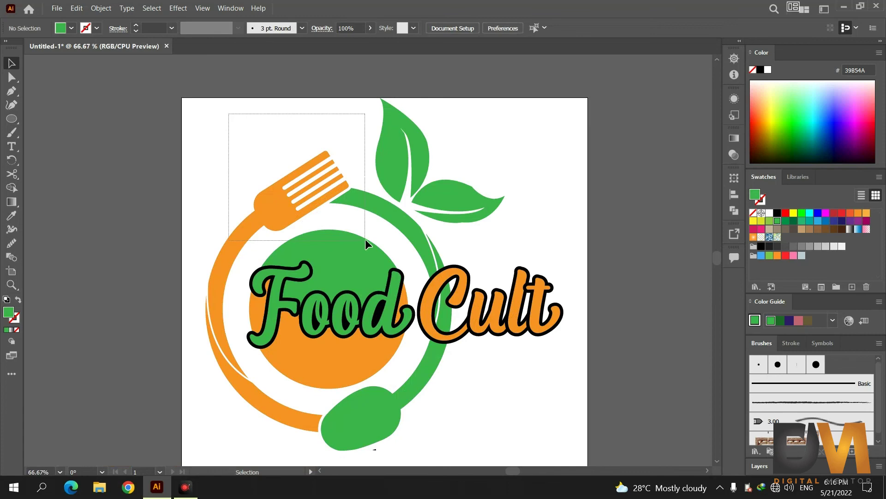
pyautogui.moveTo(261, 143); pyautogui.dragTo(503, 434)
pyautogui.rightClick(428, 304)
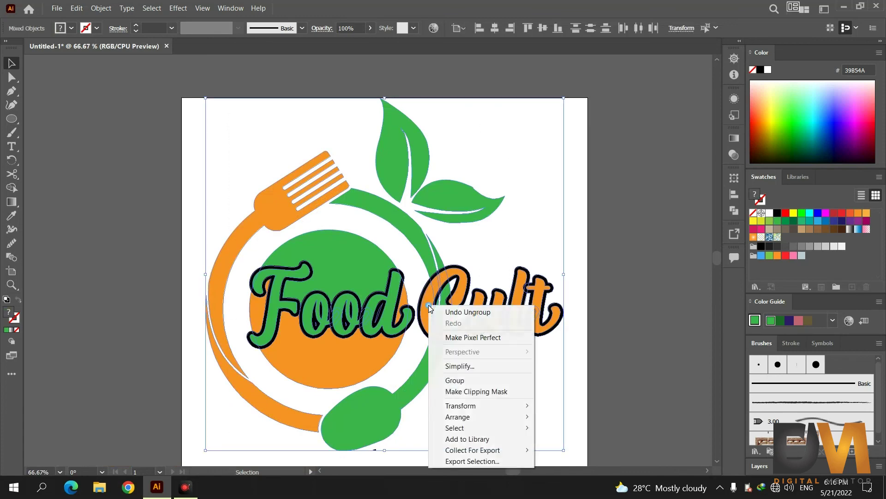
pyautogui.click(454, 380)
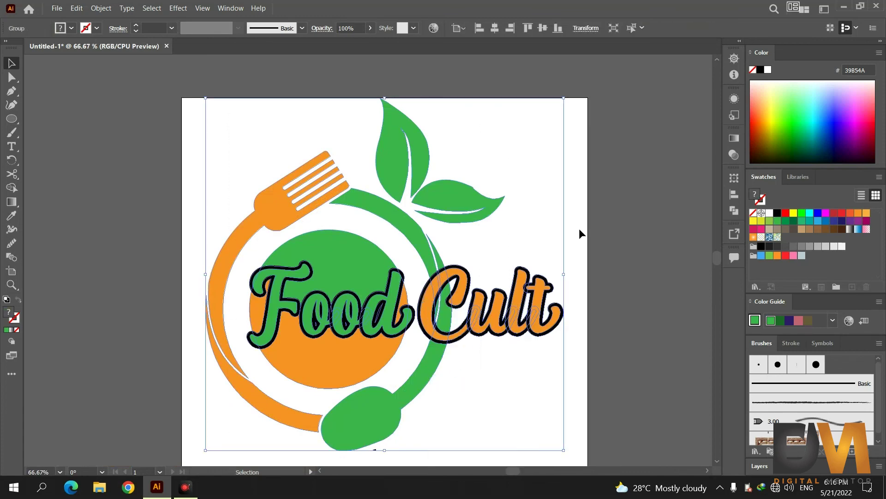
pyautogui.scroll(-1, 578, 223)
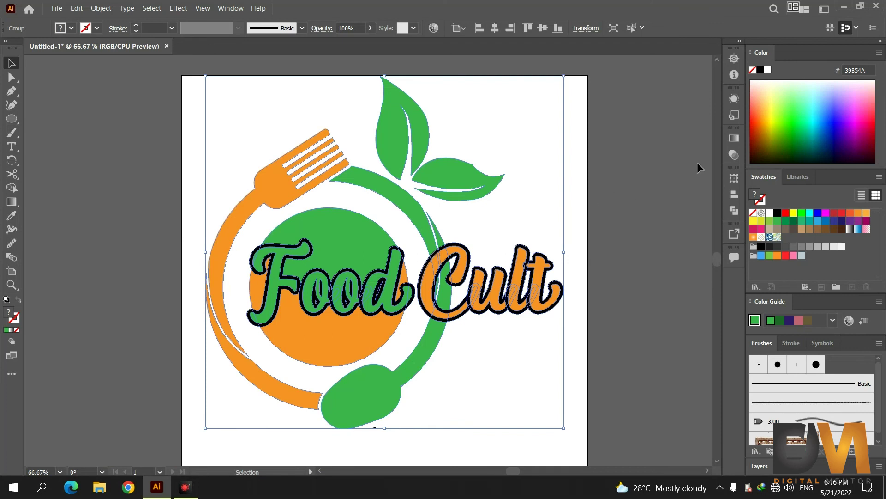
# - Align the regrouped logo to the artboard's horizontal and vertical centre, then deselect
pyautogui.click(734, 176)
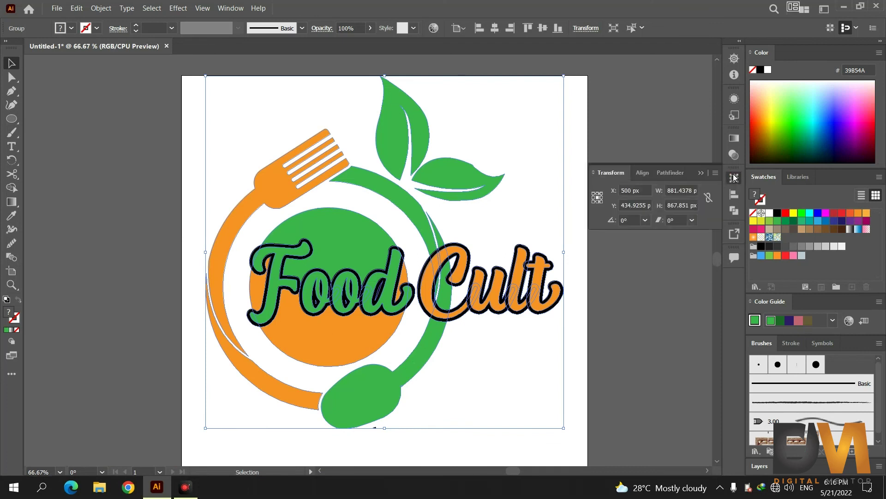
pyautogui.click(642, 174)
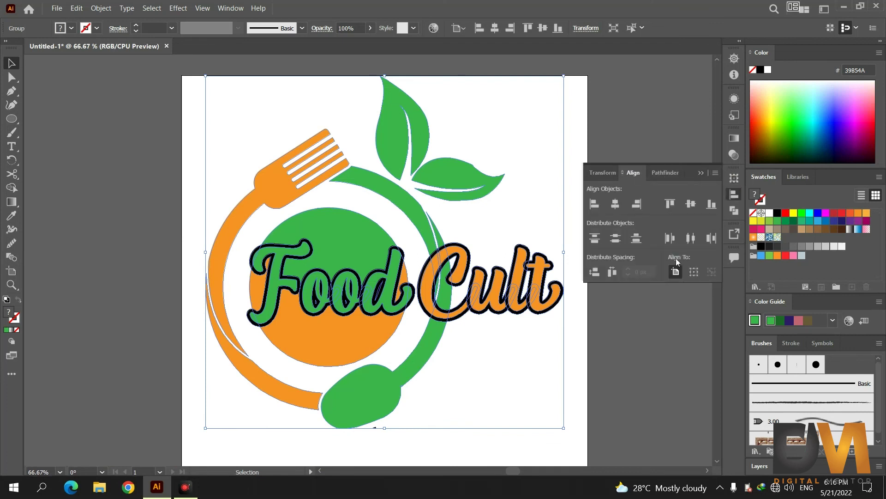
pyautogui.click(615, 204)
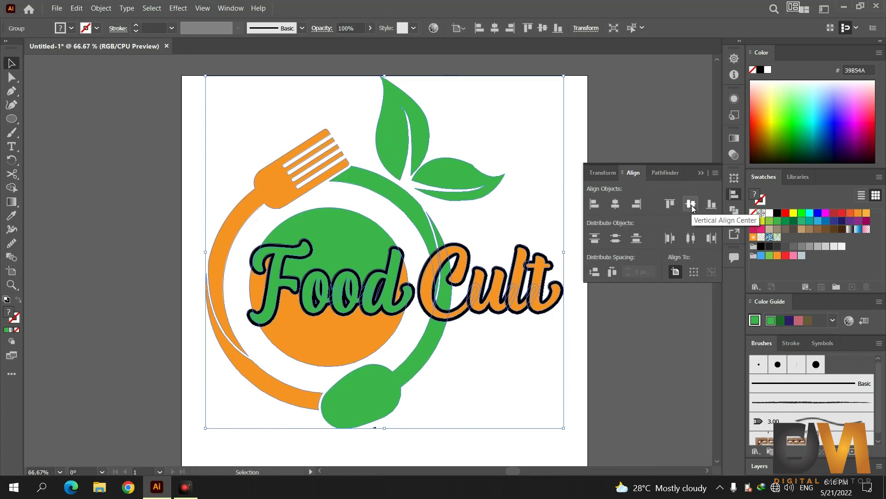
pyautogui.click(691, 205)
pyautogui.click(703, 173)
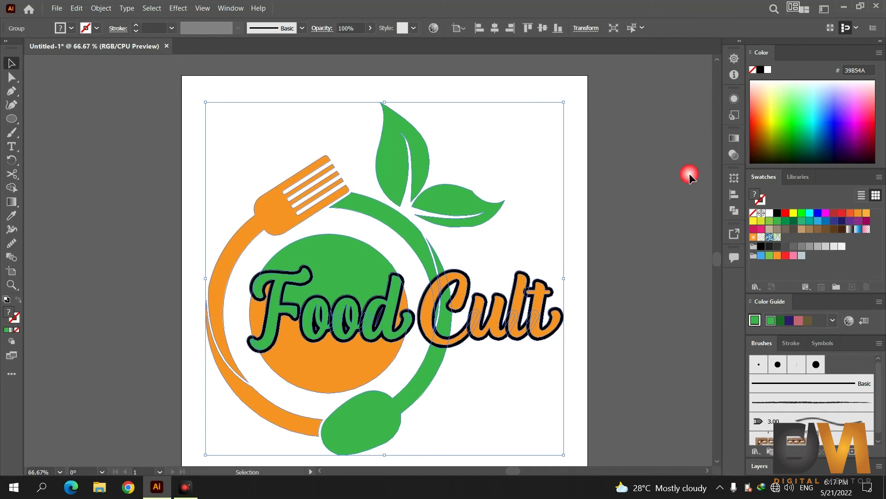
pyautogui.click(625, 200)
# - Open the File menu to export the logo
pyautogui.scroll(-1, 625, 201)
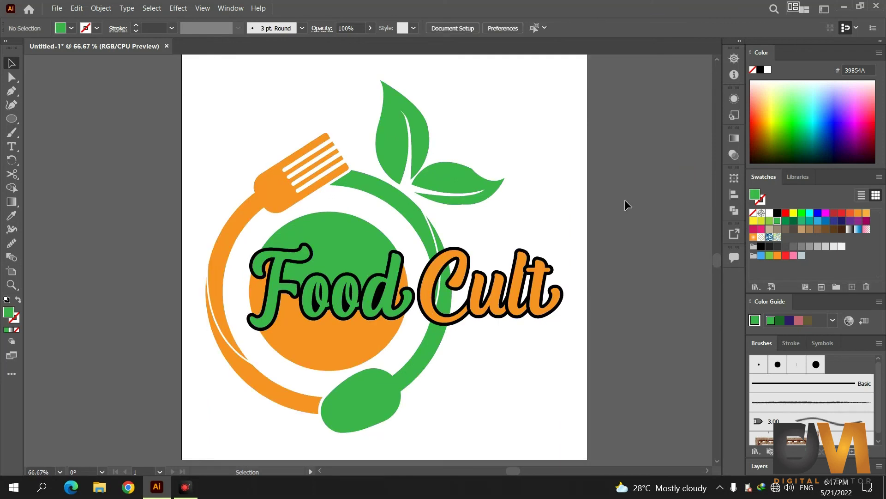
pyautogui.scroll(-1, 625, 200)
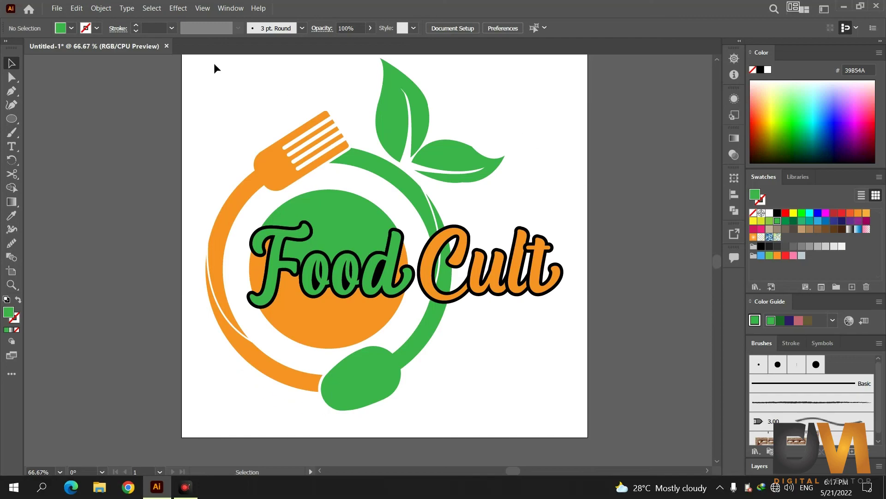
pyautogui.click(57, 8)
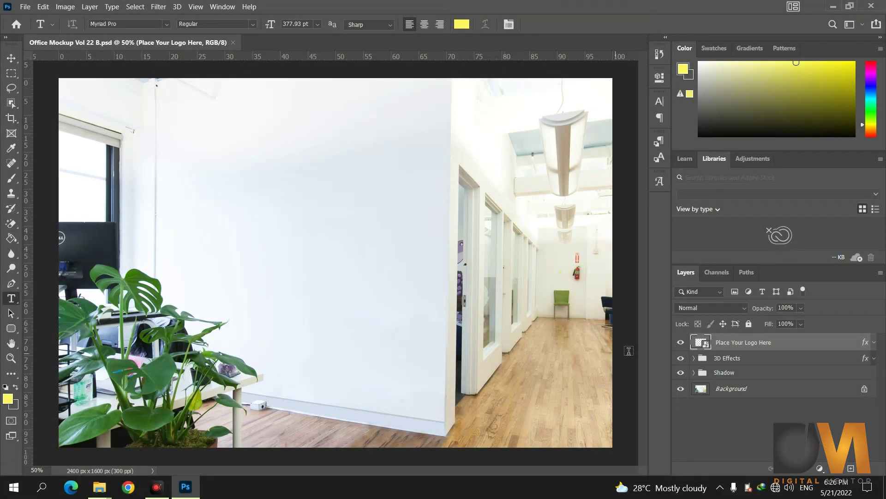
# - Place the Food-Cult image into the Place Your Logo Here smart object and save it
pyautogui.doubleClick(711, 346)
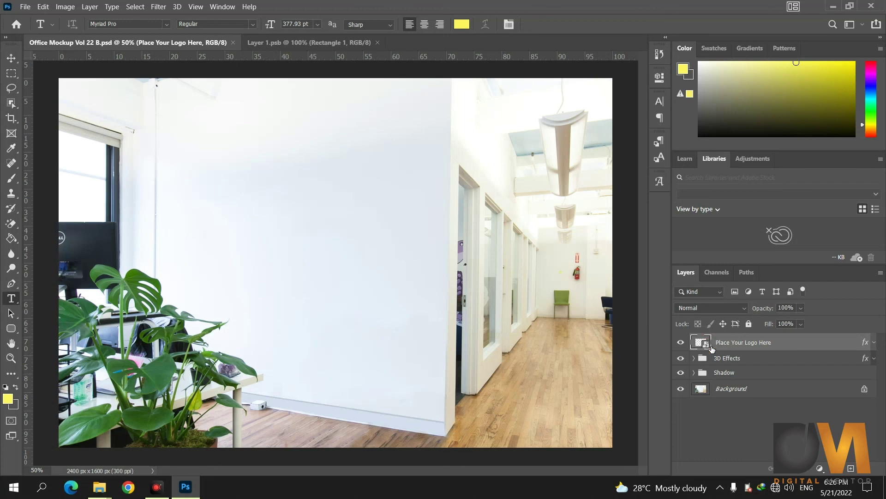
pyautogui.click(92, 492)
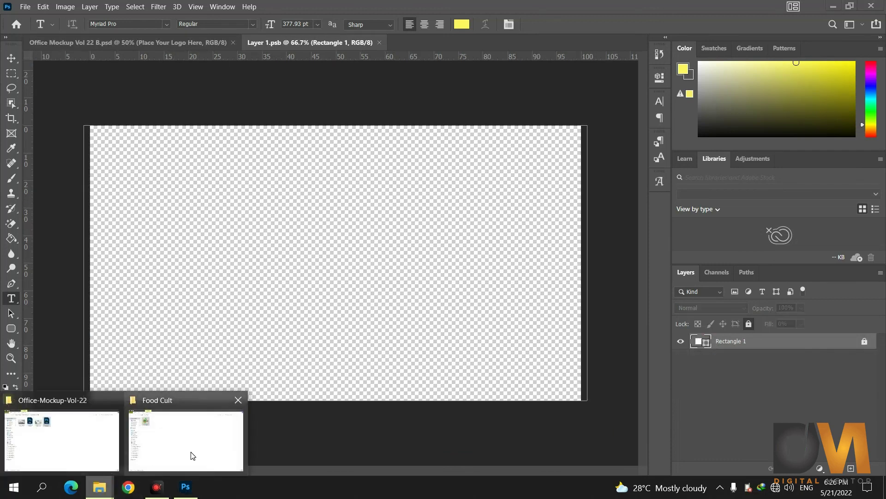
pyautogui.click(190, 455)
pyautogui.moveTo(131, 85)
pyautogui.mouseDown()
pyautogui.moveTo(214, 408)
pyautogui.moveTo(311, 342)
pyautogui.mouseUp()
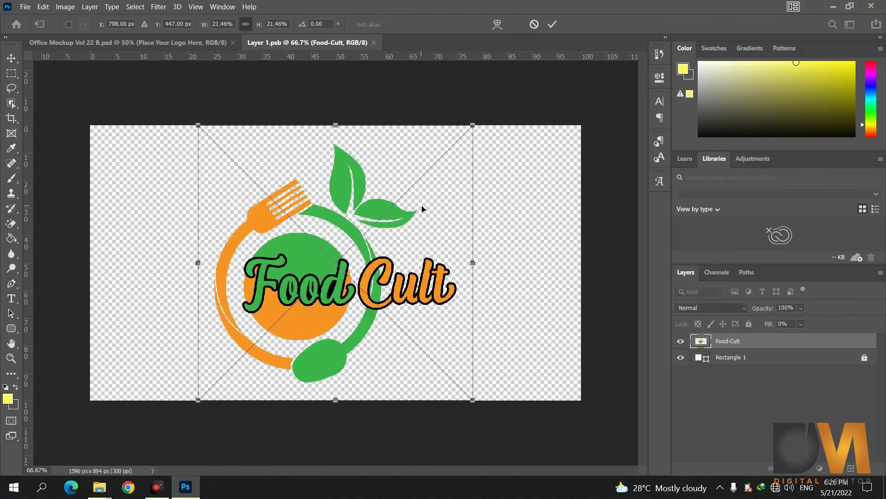
pyautogui.click(552, 25)
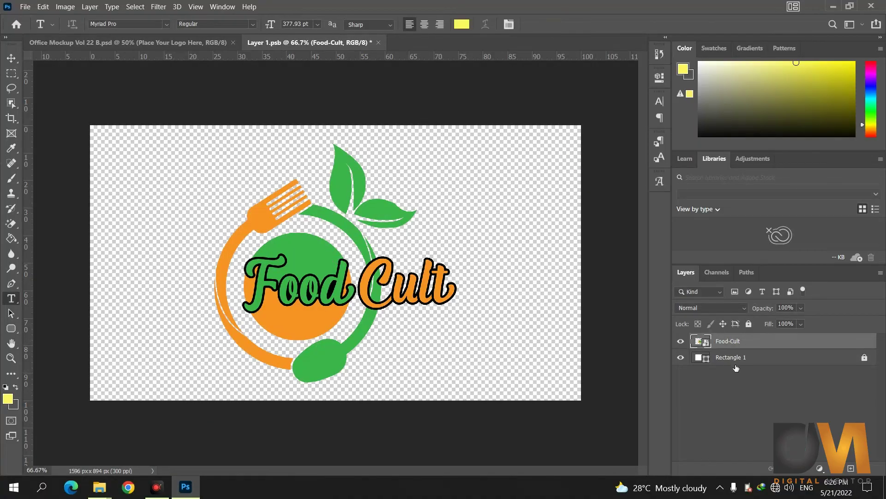
pyautogui.click(379, 42)
pyautogui.click(414, 194)
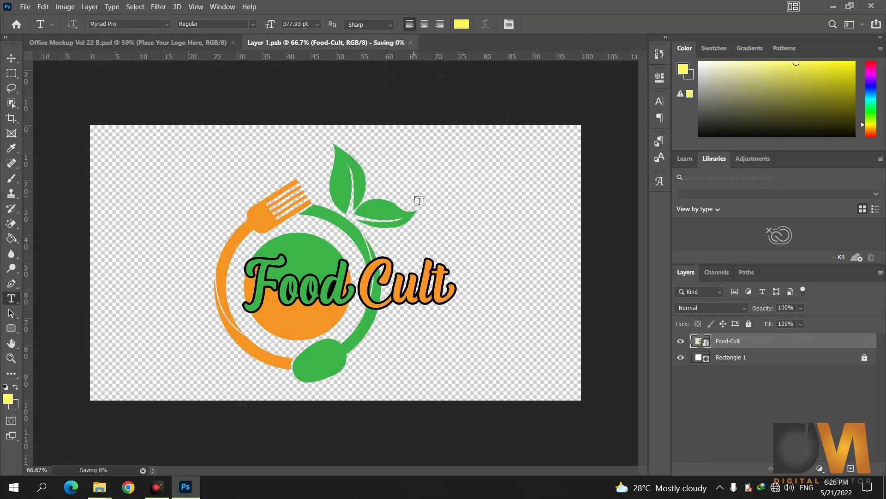